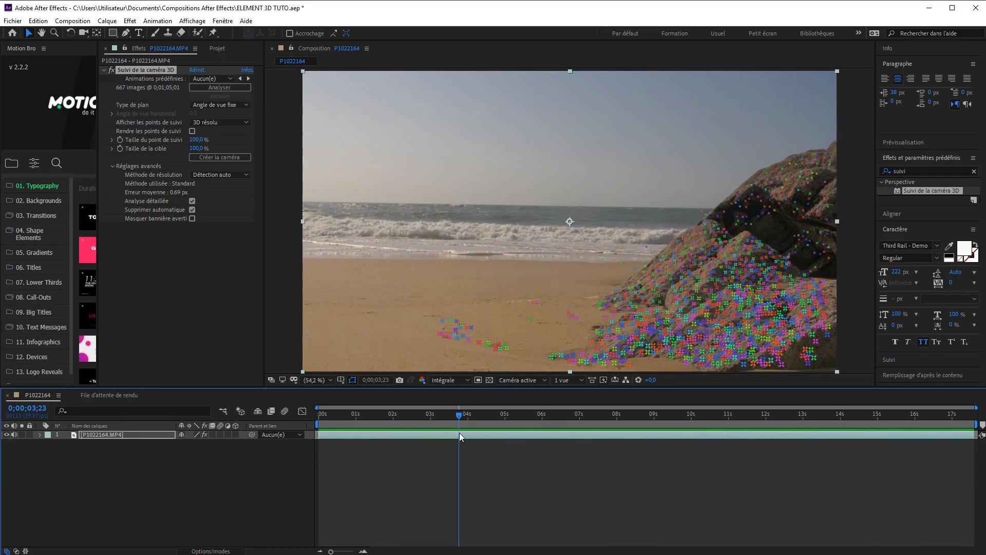
pyautogui.moveTo(372, 424); pyautogui.dragTo(398, 424)
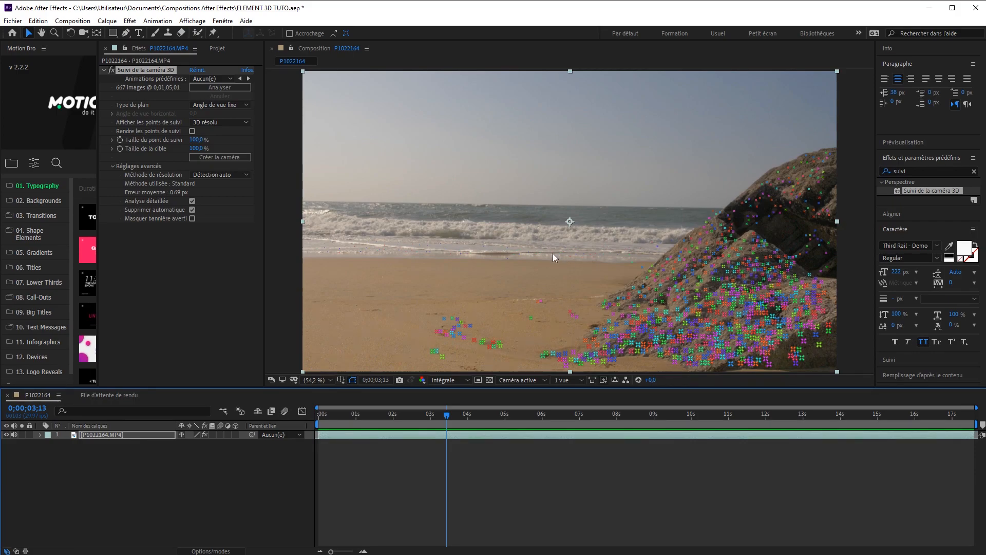
pyautogui.rightClick(396, 433)
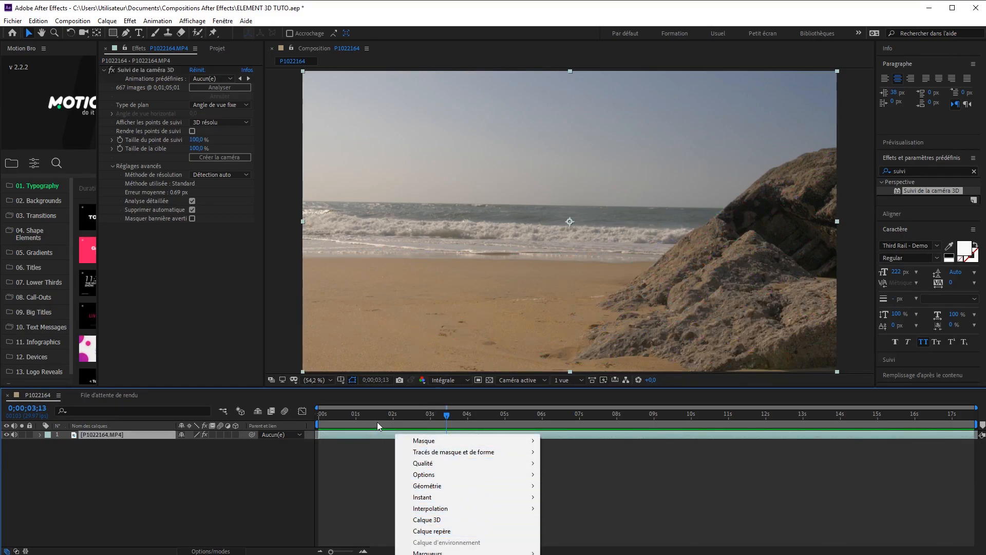
pyautogui.moveTo(378, 421); pyautogui.dragTo(317, 429)
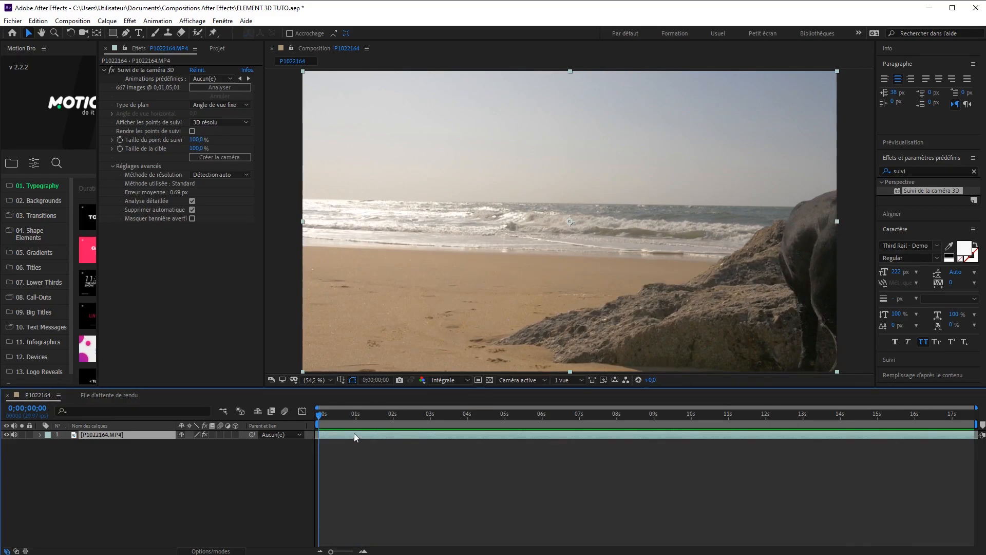
pyautogui.rightClick(354, 434)
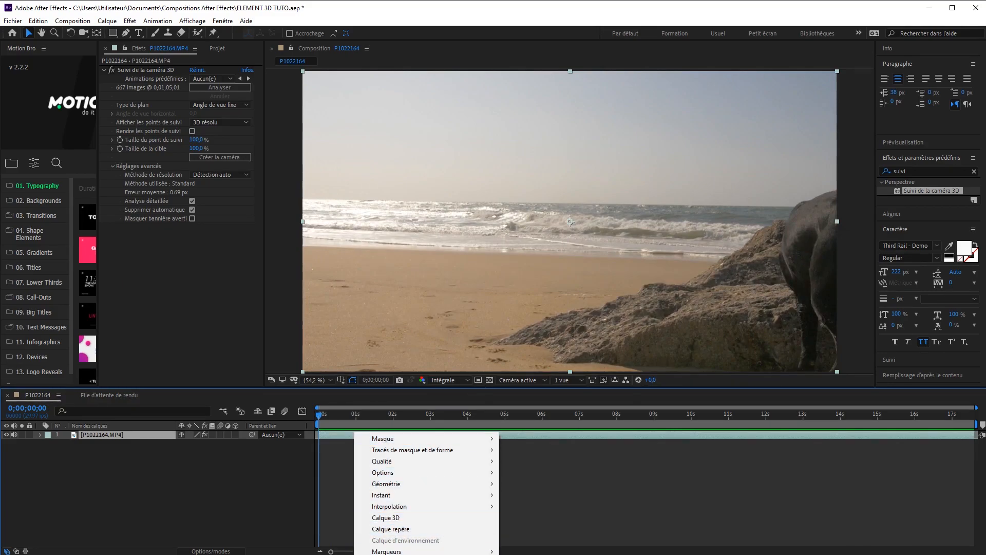
pyautogui.hotkey('ctrl', 'shift', 'c')
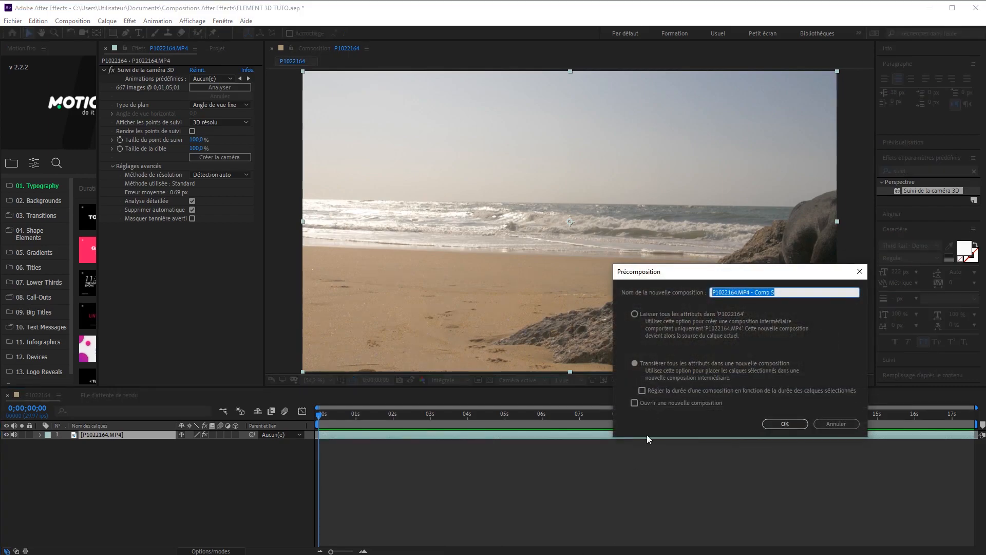
pyautogui.click(635, 364)
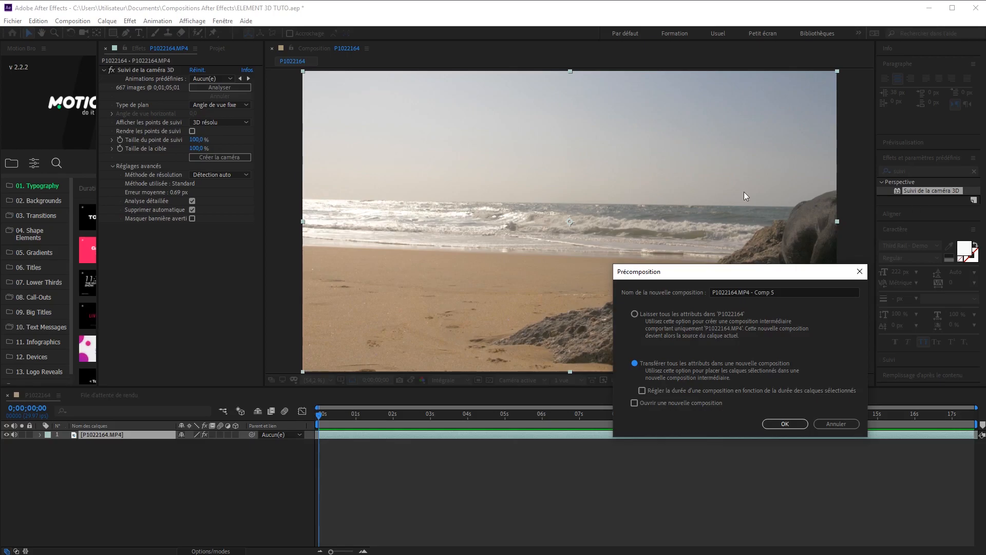
pyautogui.click(841, 427)
# Create a text layer and tracking camera from the 3D camera tracker's ground points on the sand at 0;00;03;23.
pyautogui.click(149, 69)
pyautogui.click(519, 415)
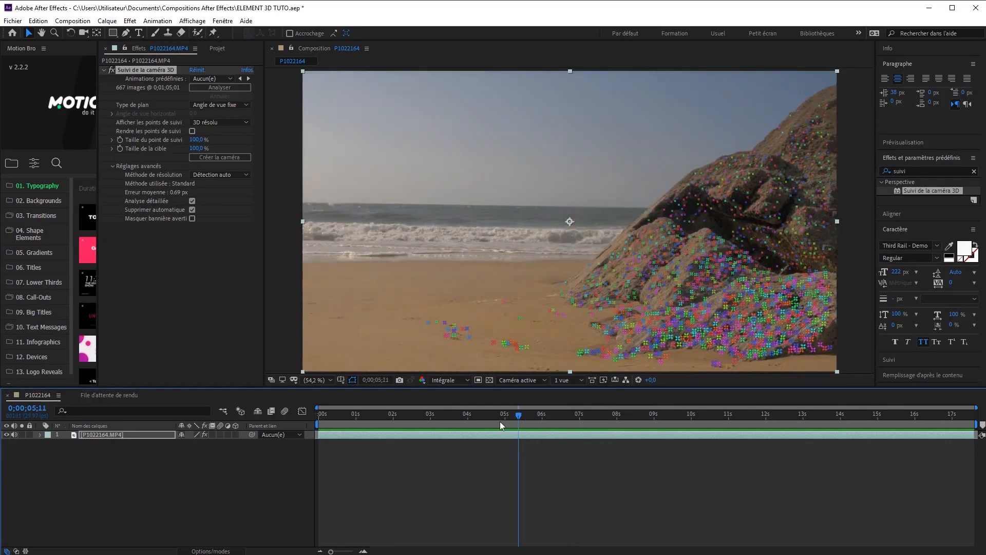
pyautogui.moveTo(502, 422); pyautogui.dragTo(500, 421)
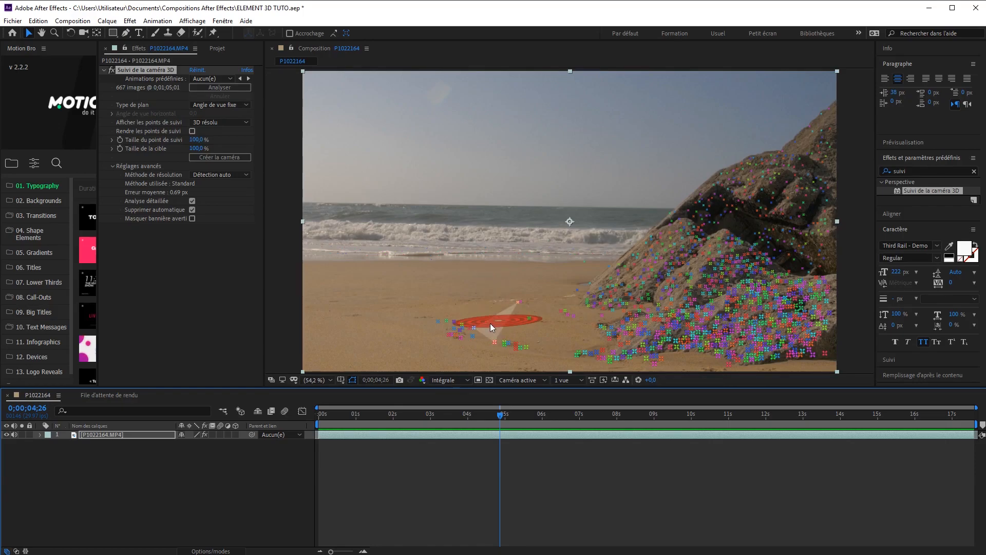
pyautogui.rightClick(502, 313)
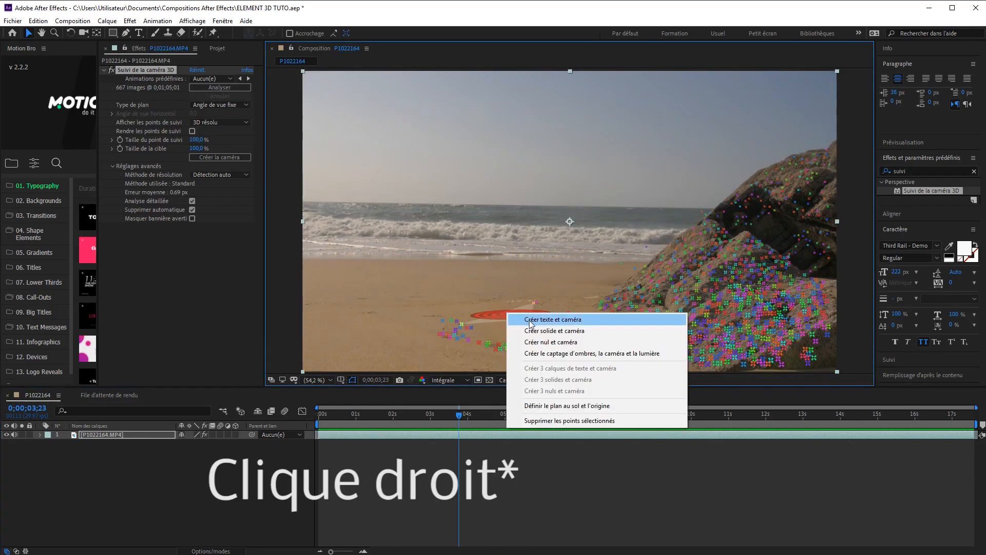
pyautogui.click(529, 320)
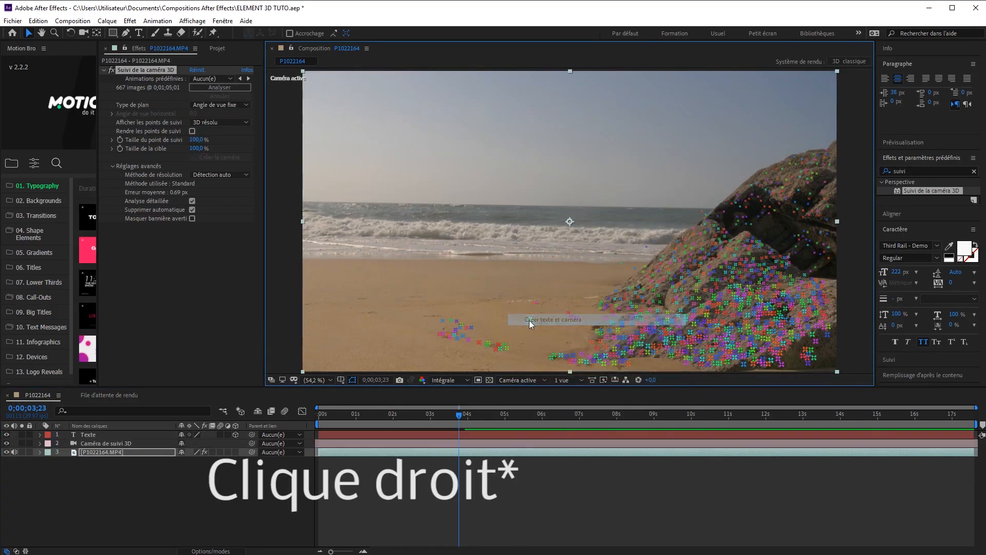
# Set the text layer's X rotation to 90° so the text stands upright on the sand.
pyautogui.click(40, 435)
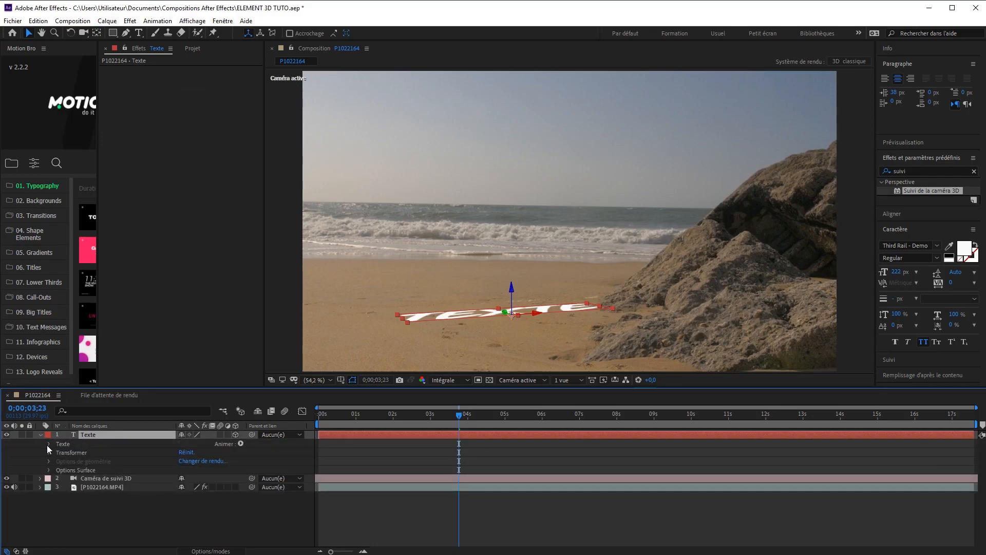
pyautogui.click(48, 452)
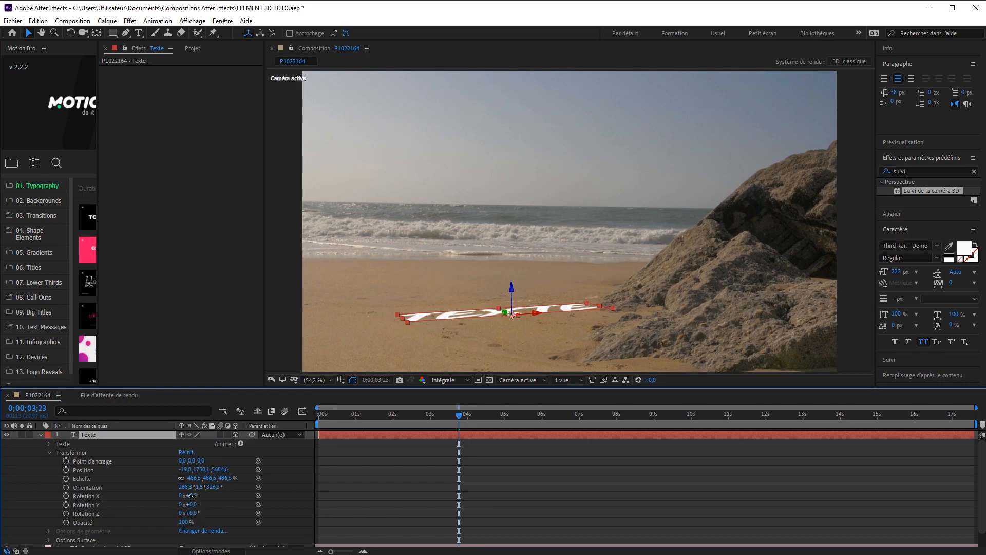
pyautogui.write('90')
pyautogui.press('Return')
# Play the composition from its first frame to check how the text follows the camera movement.
pyautogui.press('Home')
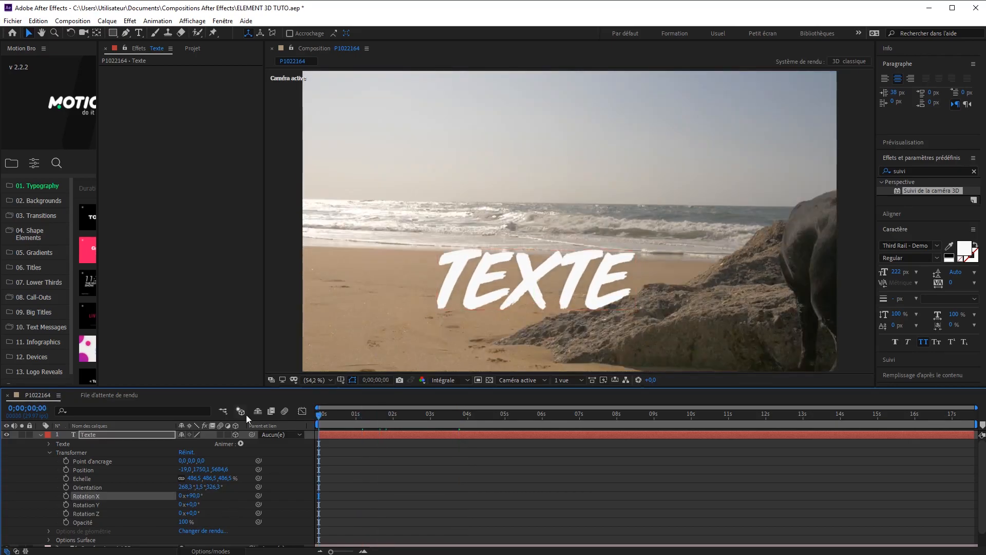
pyautogui.press('space')
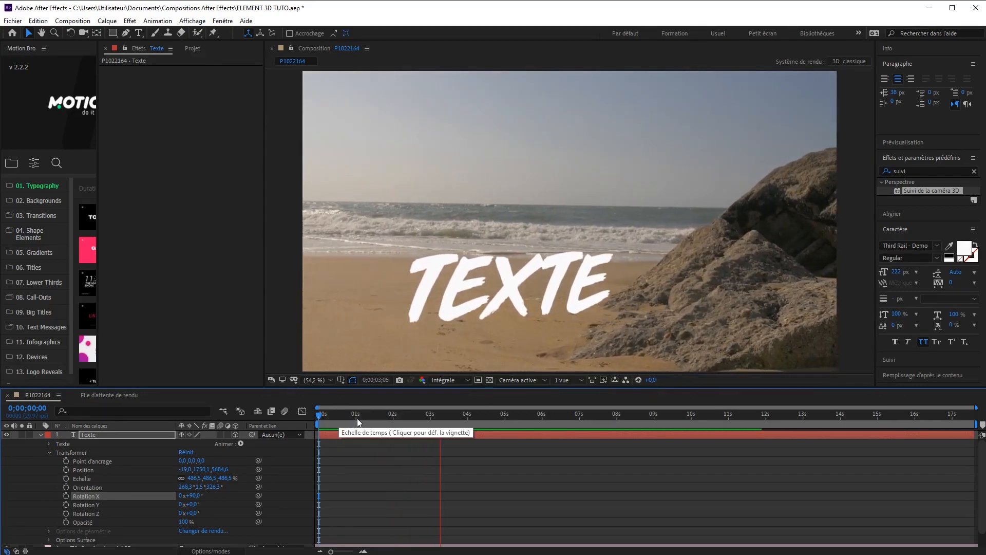
pyautogui.press('space')
# Replace the placeholder wording of the 3D text layer with INA.
pyautogui.click(87, 436)
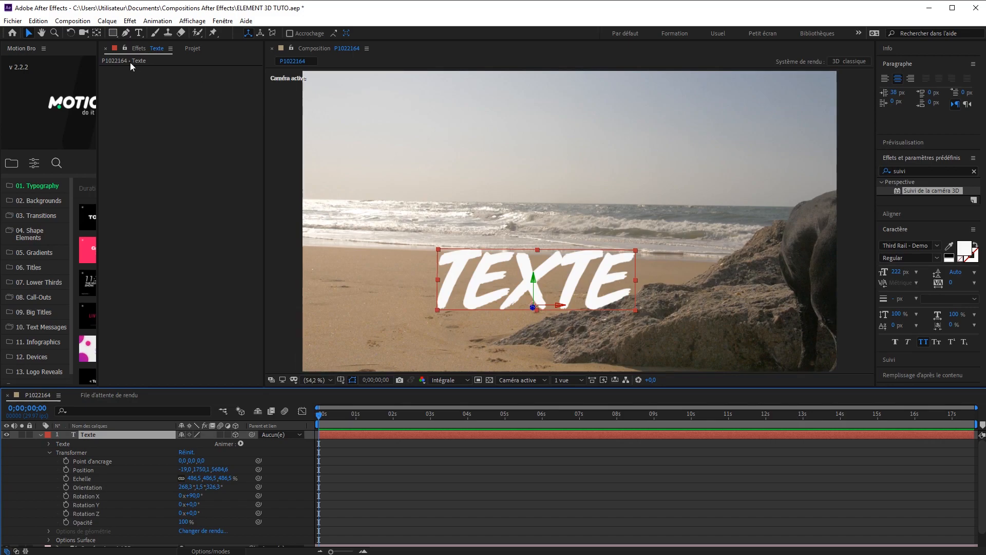
pyautogui.click(140, 33)
pyautogui.doubleClick(613, 306)
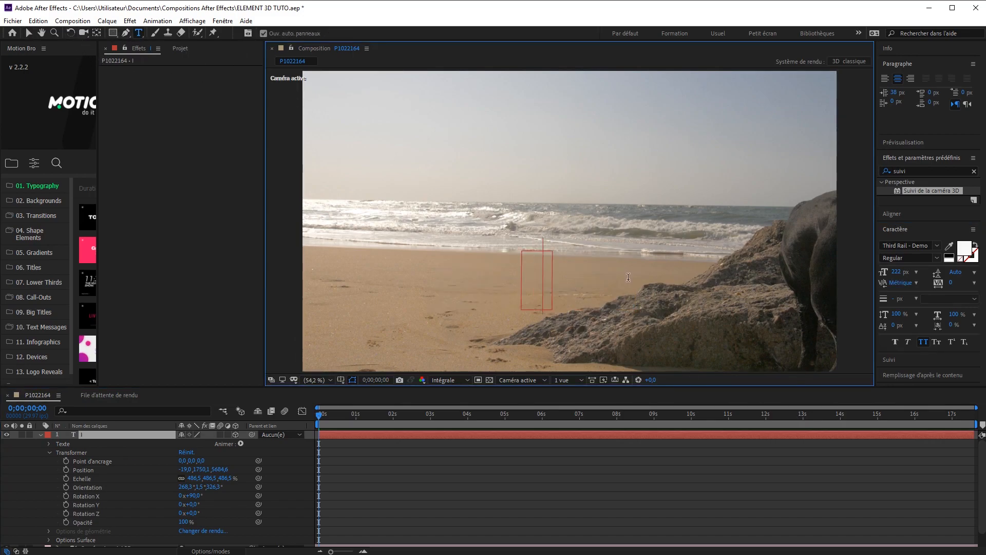
pyautogui.write('INA')
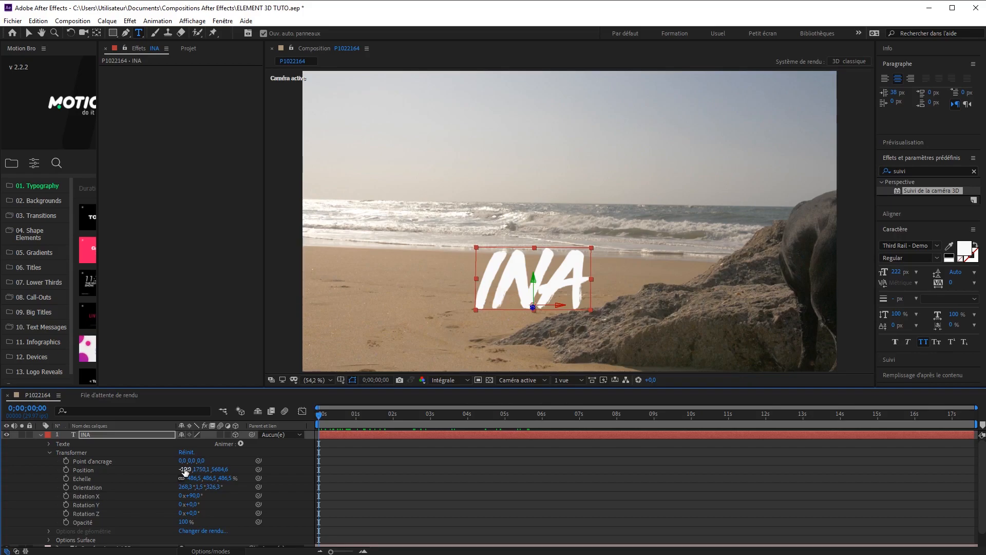
# Try shifting the INA text along its position axes, and undo the moves.
pyautogui.moveTo(185, 471); pyautogui.dragTo(338, 464)
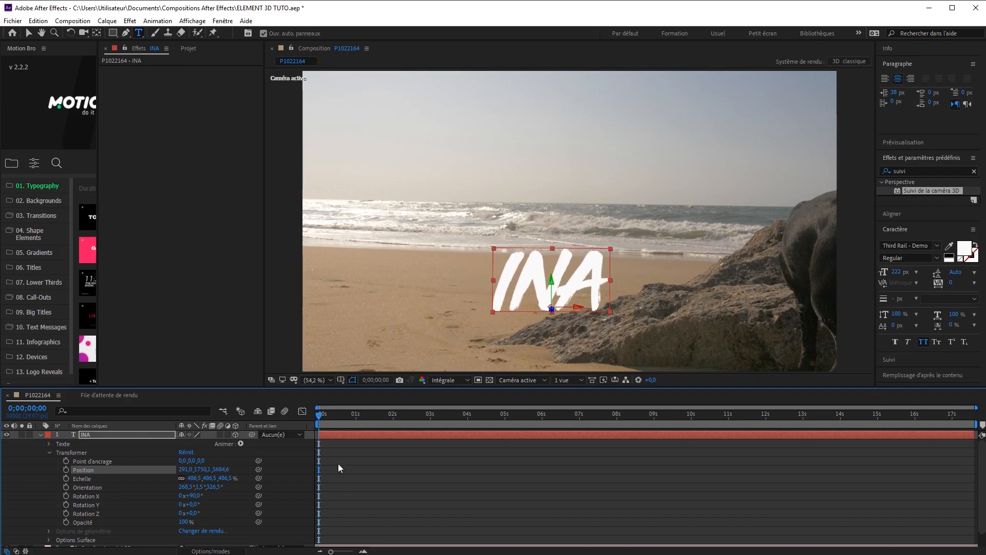
pyautogui.moveTo(202, 469); pyautogui.dragTo(374, 466)
pyautogui.moveTo(228, 471); pyautogui.dragTo(158, 467)
pyautogui.hotkey('ctrl', 'z')
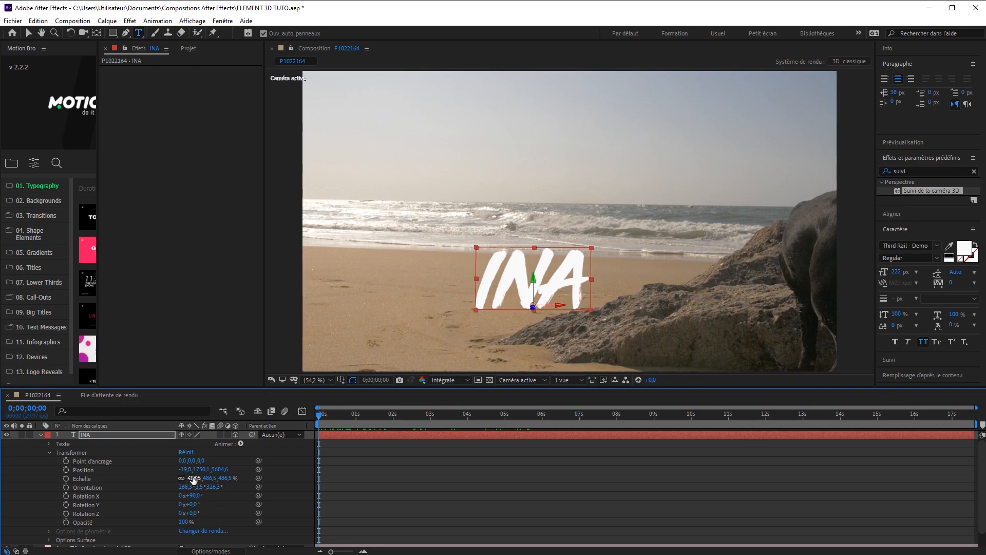
# Try enlarging the INA text and changing its orientation, and undo these transform changes.
pyautogui.moveTo(195, 479); pyautogui.dragTo(289, 473)
pyautogui.hotkey('ctrl', 'z')
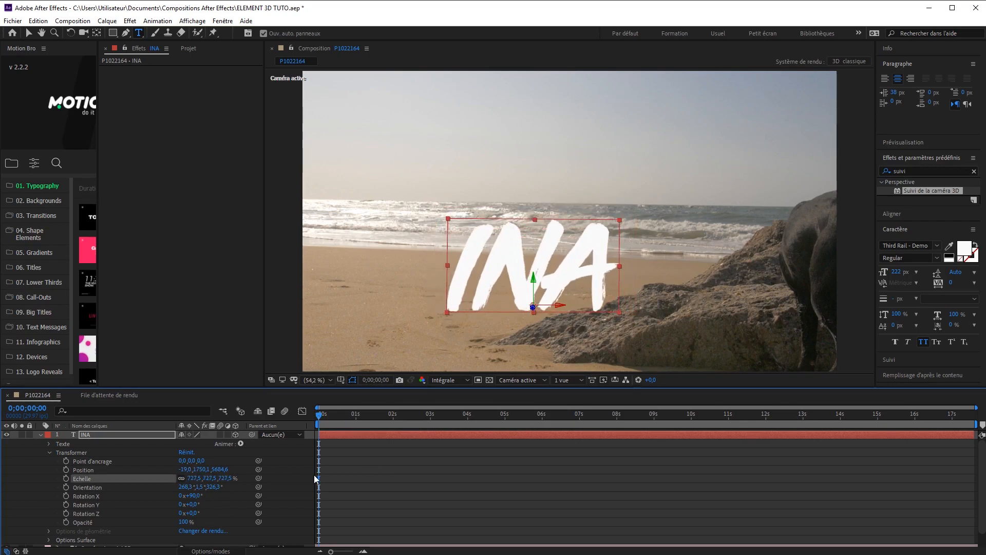
pyautogui.moveTo(197, 489)
pyautogui.mouseDown()
pyautogui.moveTo(294, 485)
pyautogui.moveTo(366, 463)
pyautogui.moveTo(159, 469)
pyautogui.moveTo(226, 486)
pyautogui.moveTo(169, 487)
pyautogui.moveTo(229, 487)
pyautogui.moveTo(179, 486)
pyautogui.moveTo(225, 498)
pyautogui.moveTo(197, 496)
pyautogui.mouseUp()
pyautogui.hotkey('ctrl', 'z')
pyautogui.hotkey('ctrl', 'z')
pyautogui.hotkey('ctrl', 'z')
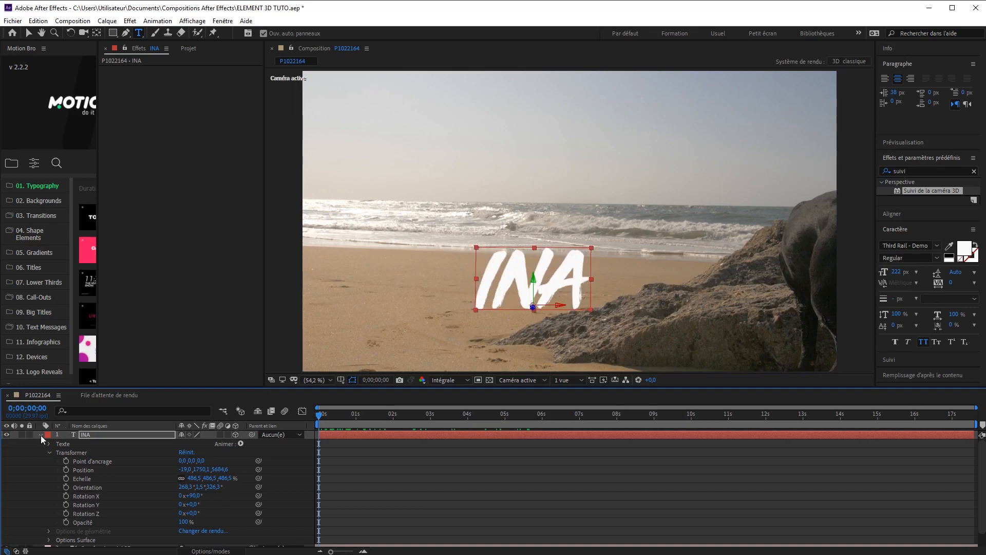
# Hide the INA text layer and add a new solid layer named ED3 to the composition.
pyautogui.click(40, 435)
pyautogui.click(6, 435)
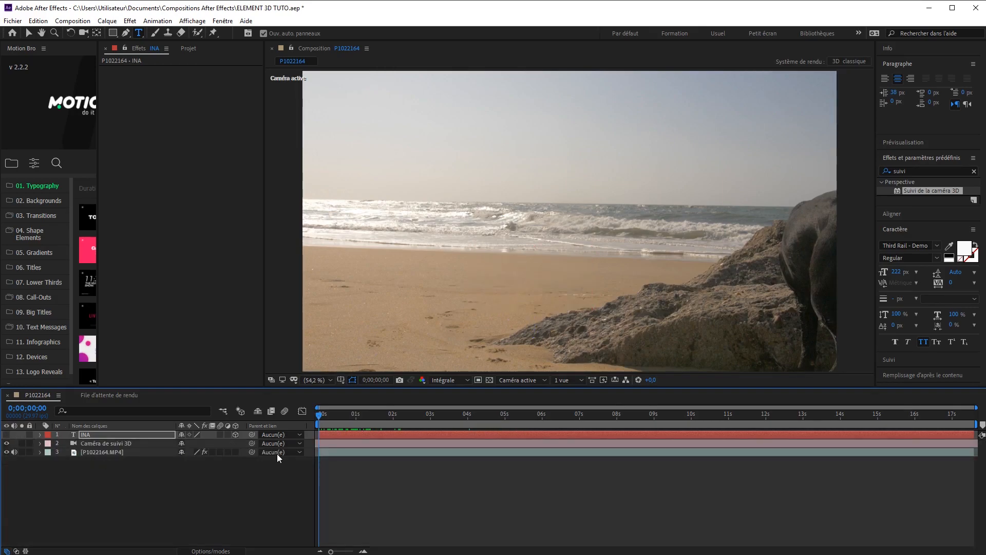
pyautogui.rightClick(352, 467)
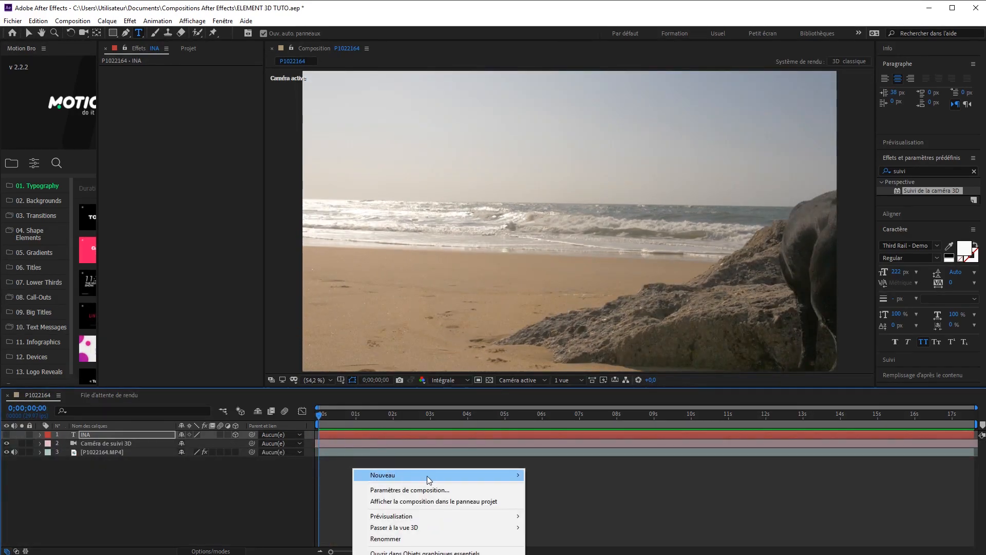
pyautogui.moveTo(427, 475)
pyautogui.click(551, 502)
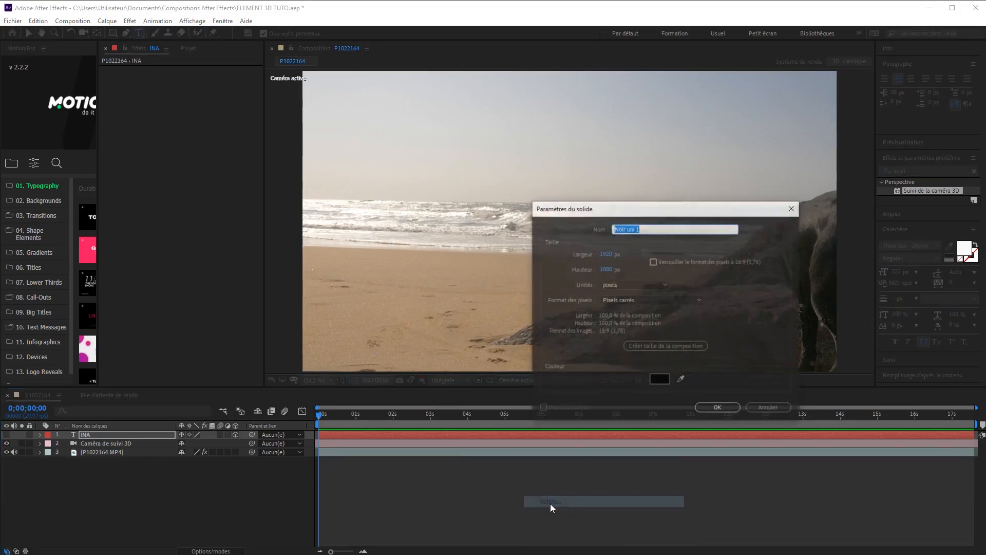
pyautogui.write('ED3')
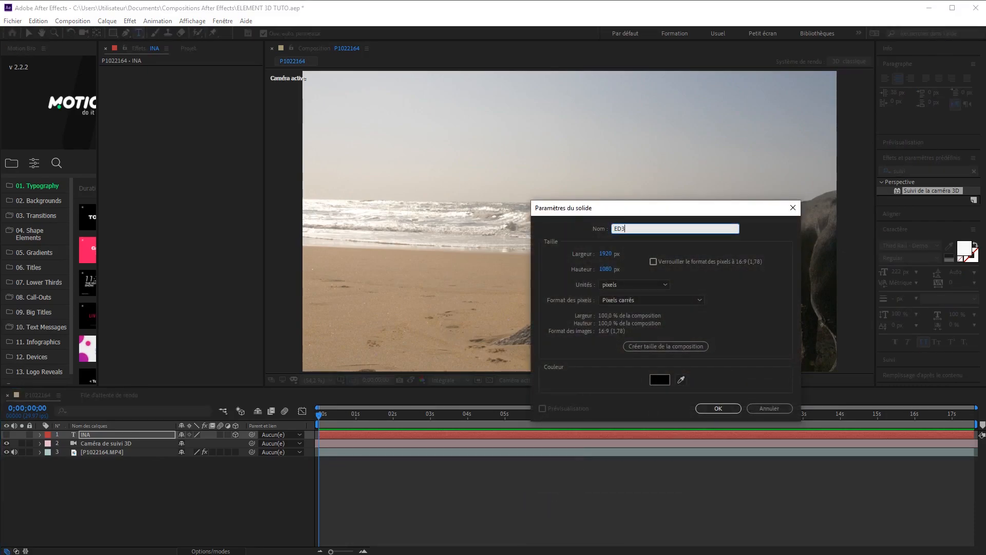
pyautogui.click(717, 408)
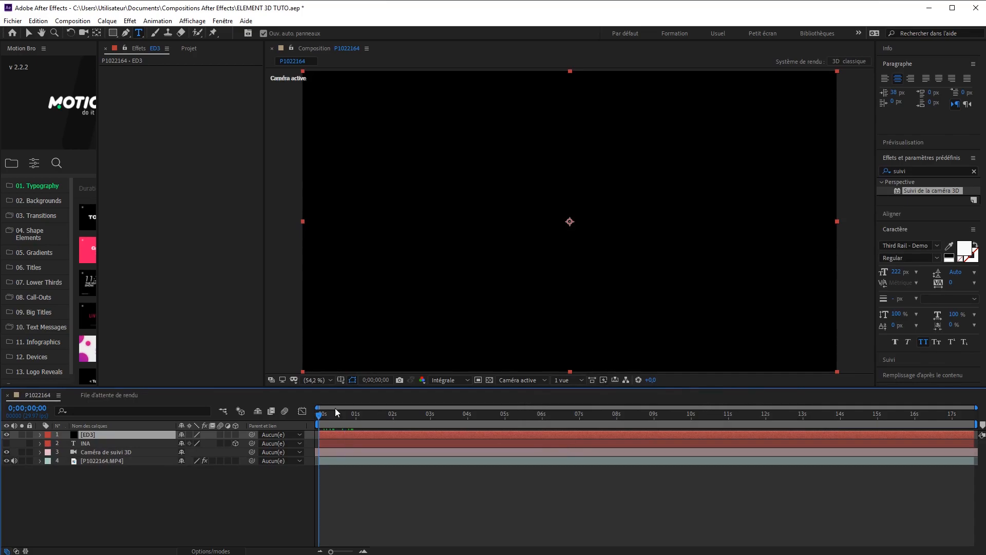
# Apply the Video Copilot Element effect to the ED3 solid and return to the composition's first frame.
pyautogui.click(130, 20)
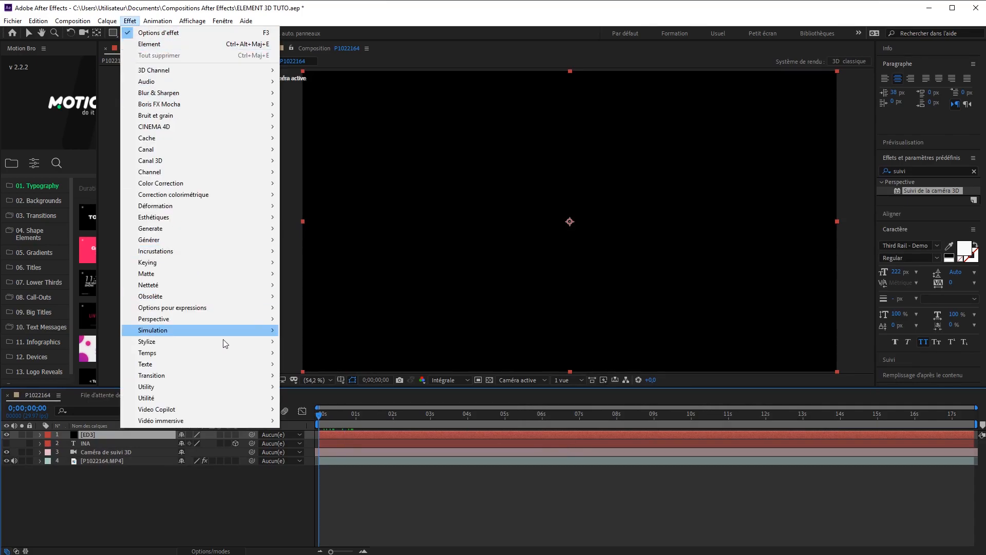
pyautogui.moveTo(252, 408)
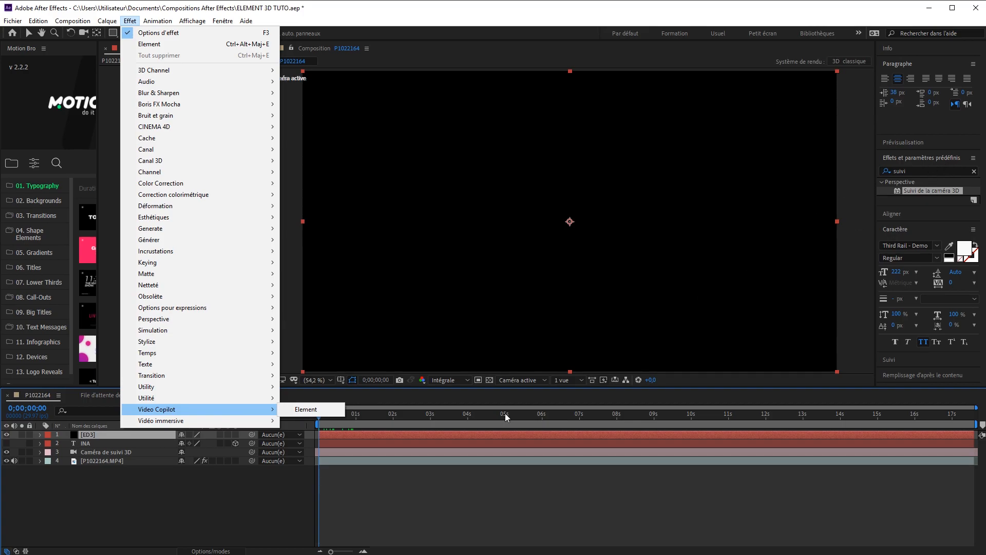
pyautogui.click(311, 410)
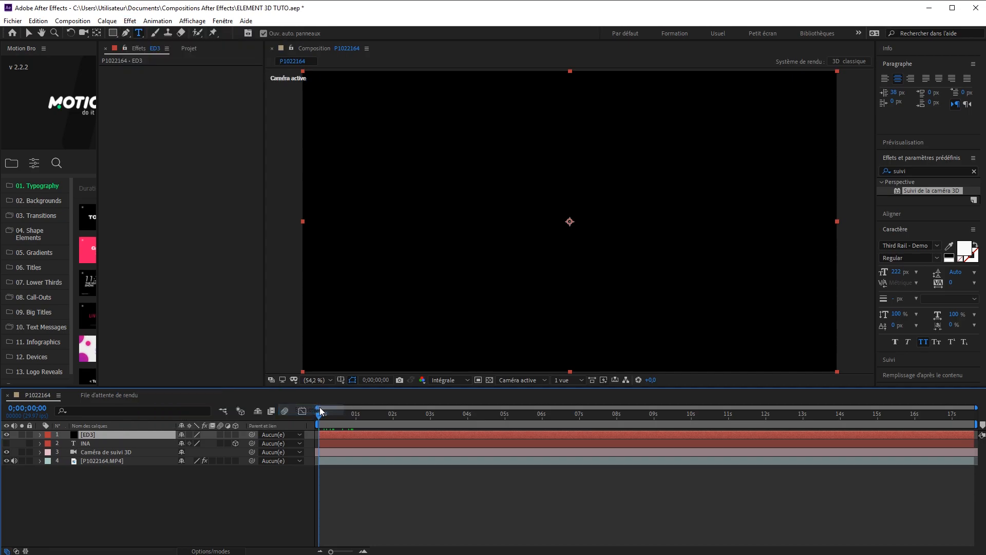
pyautogui.press('v')
pyautogui.moveTo(356, 417); pyautogui.dragTo(321, 425)
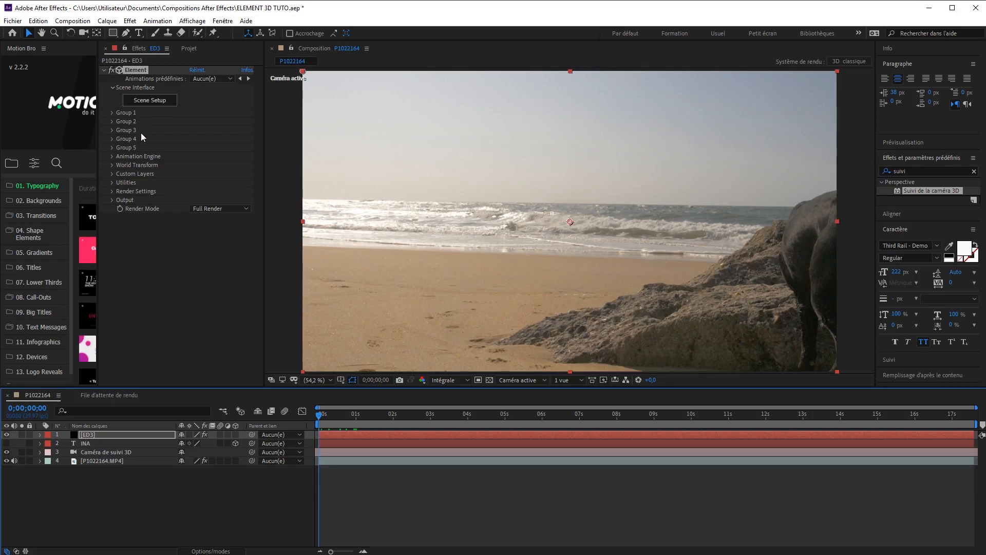
# Assign the INA text layer as Path Layer 1 in Element's custom text and masks.
pyautogui.click(111, 175)
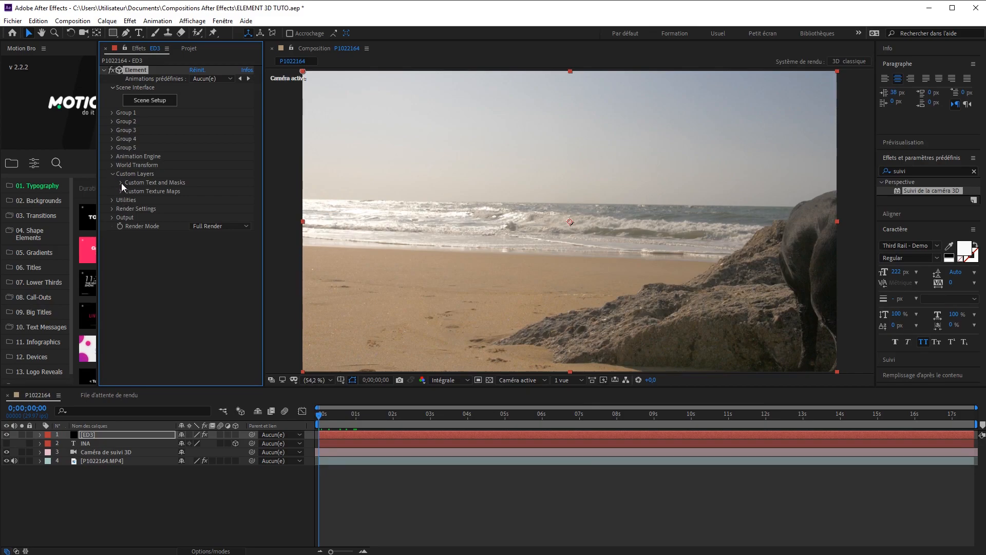
pyautogui.click(120, 183)
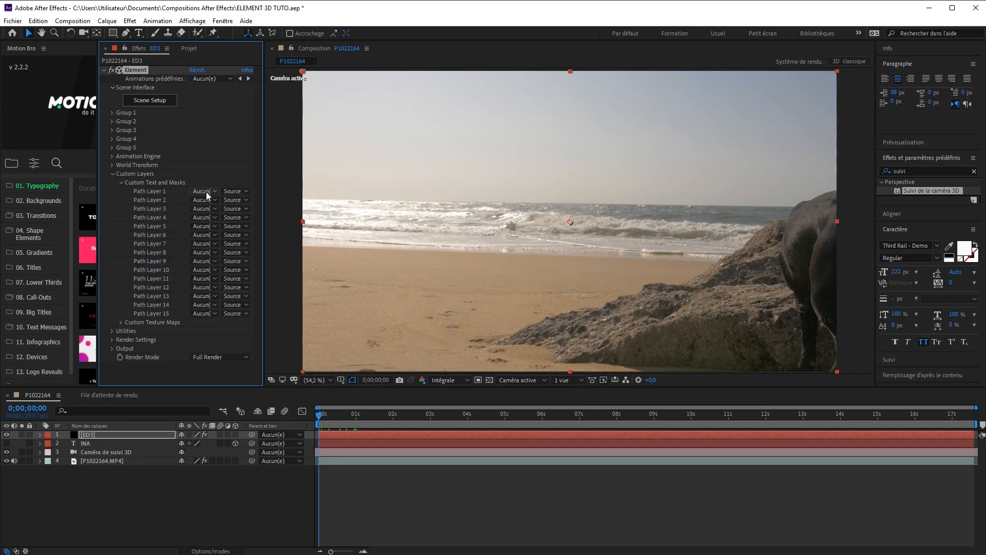
pyautogui.click(205, 191)
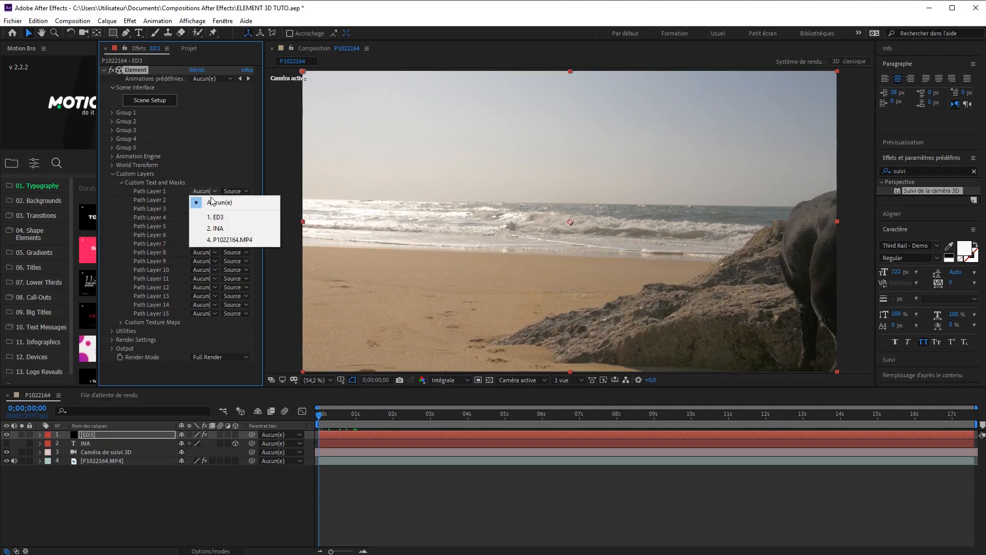
pyautogui.click(227, 230)
# Open Element's Scene Setup and extrude the custom text path into a 3D model.
pyautogui.click(149, 104)
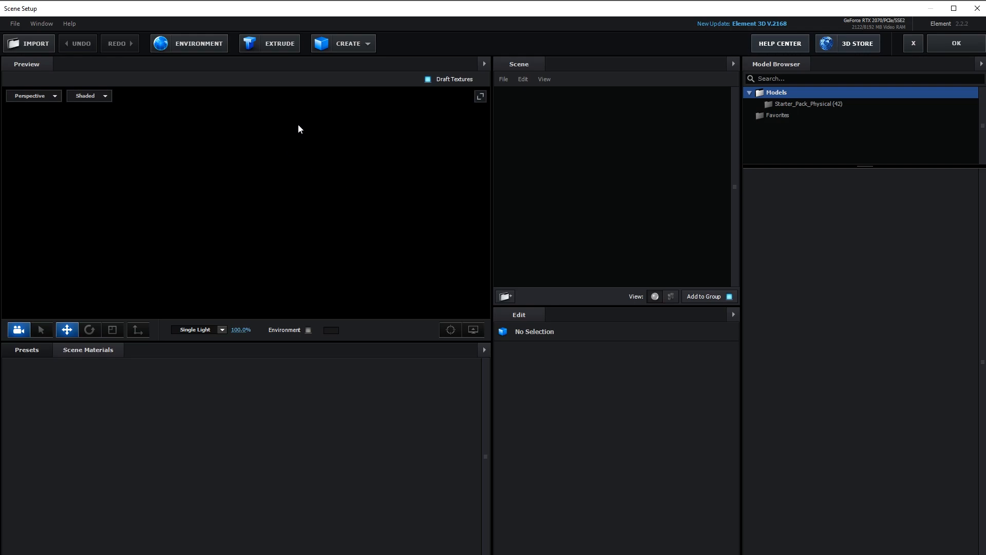
pyautogui.click(277, 46)
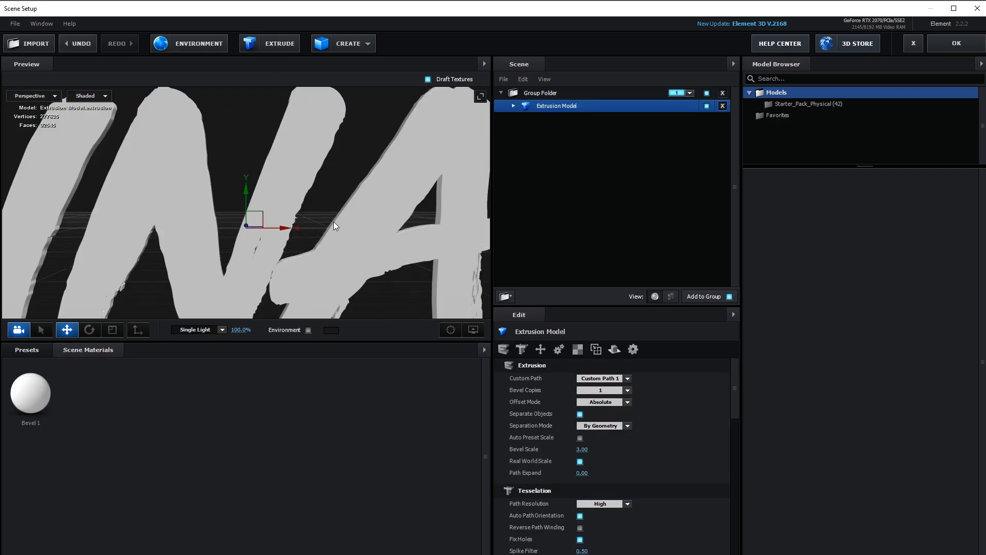
# Examine the extruded INA text in the preview from several angles and distances.
pyautogui.moveTo(240, 258); pyautogui.dragTo(301, 246)
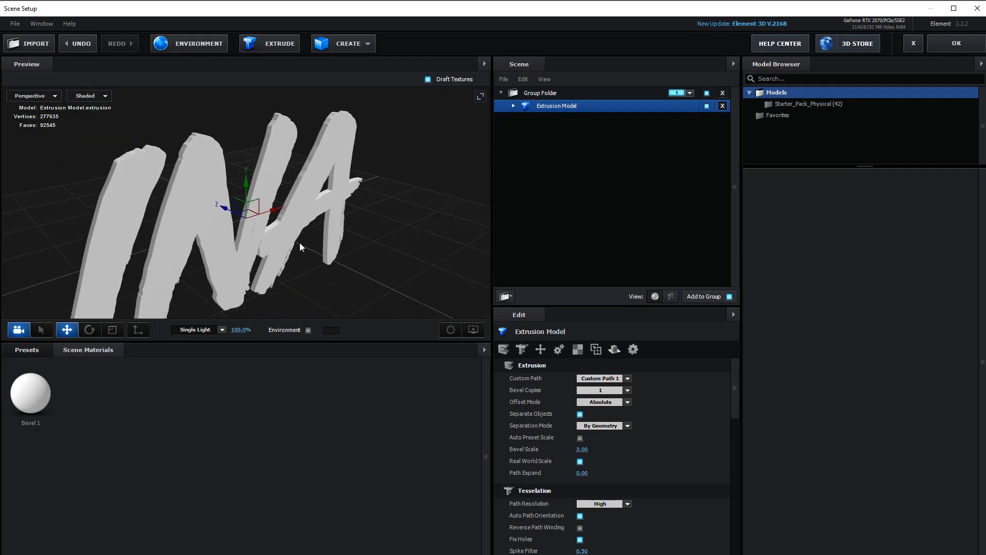
pyautogui.scroll(-2, 300, 244)
pyautogui.scroll(5, 300, 246)
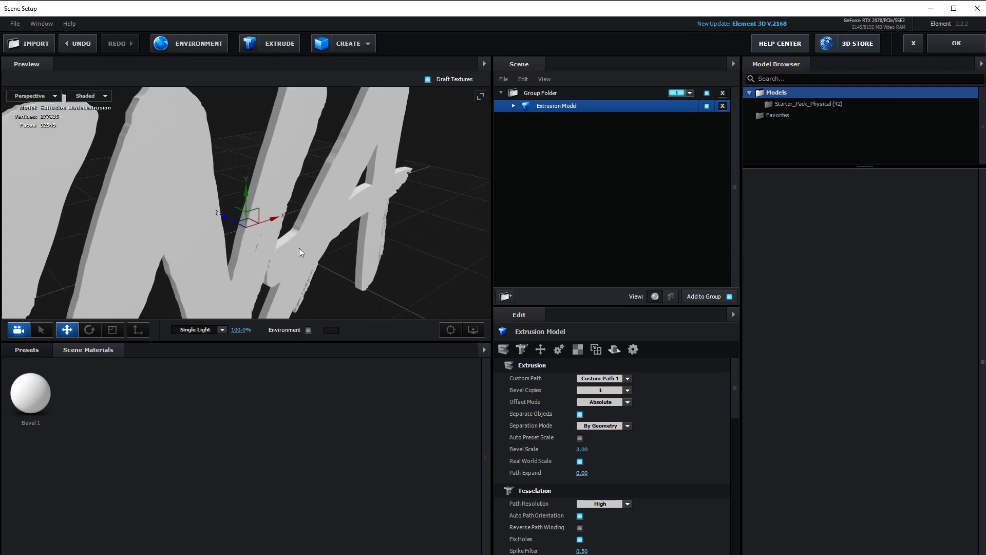
pyautogui.scroll(-8, 299, 247)
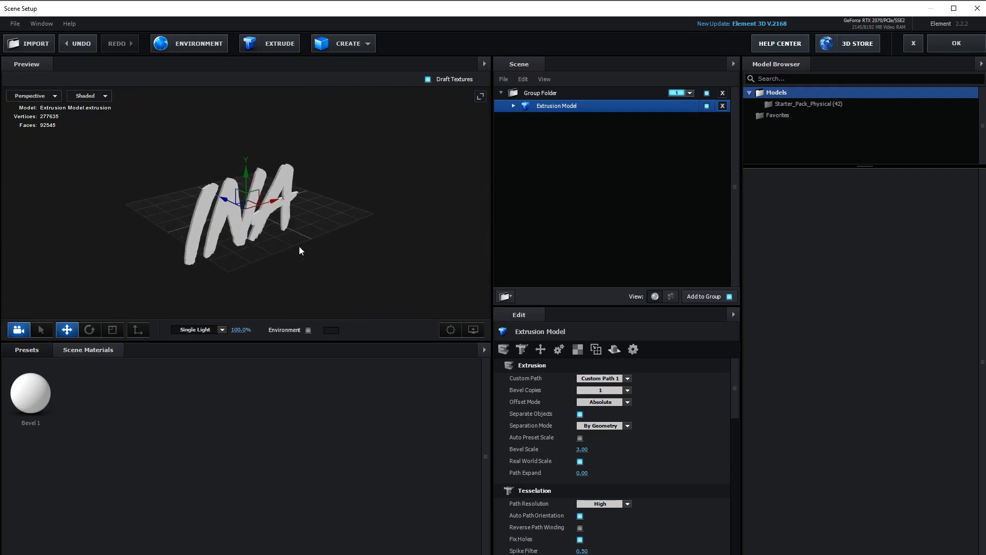
pyautogui.scroll(4, 300, 250)
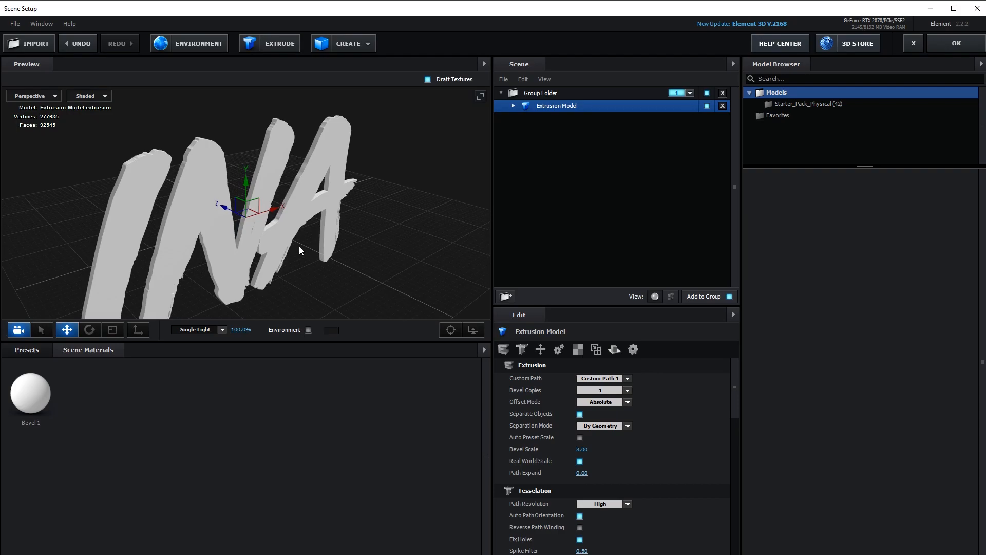
pyautogui.moveTo(272, 264); pyautogui.dragTo(303, 255)
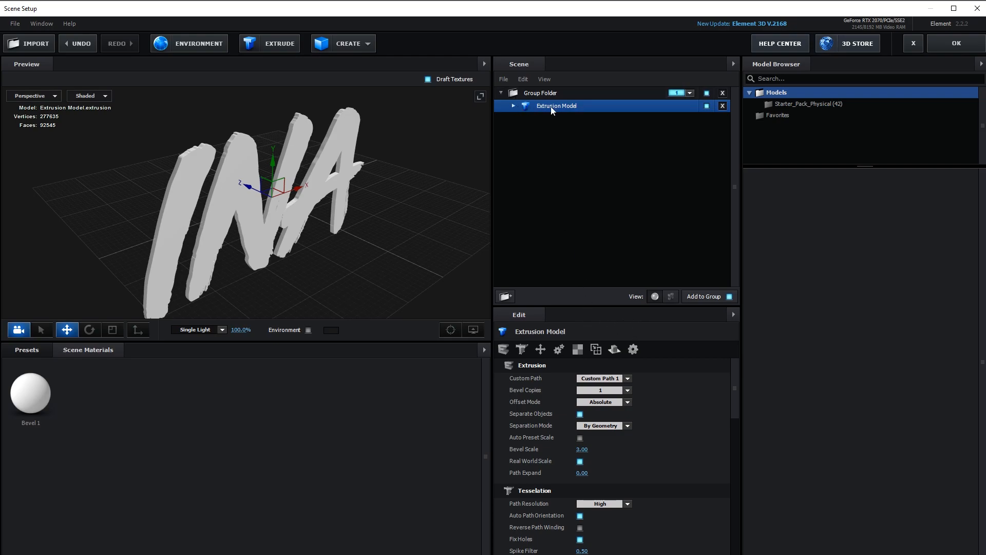
# Expand the Extrusion Model and look through Bevel 1's setting groups up to Advanced.
pyautogui.click(513, 107)
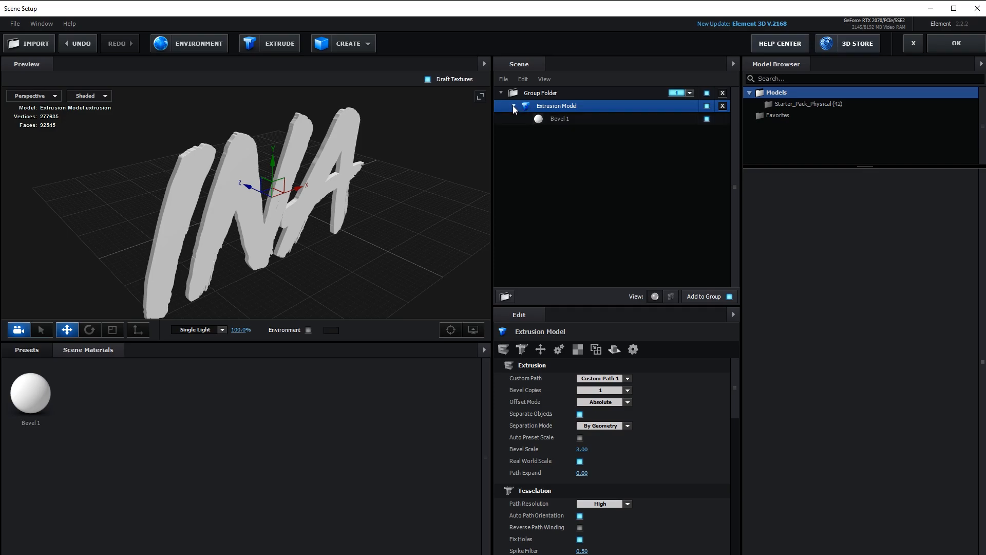
pyautogui.click(542, 121)
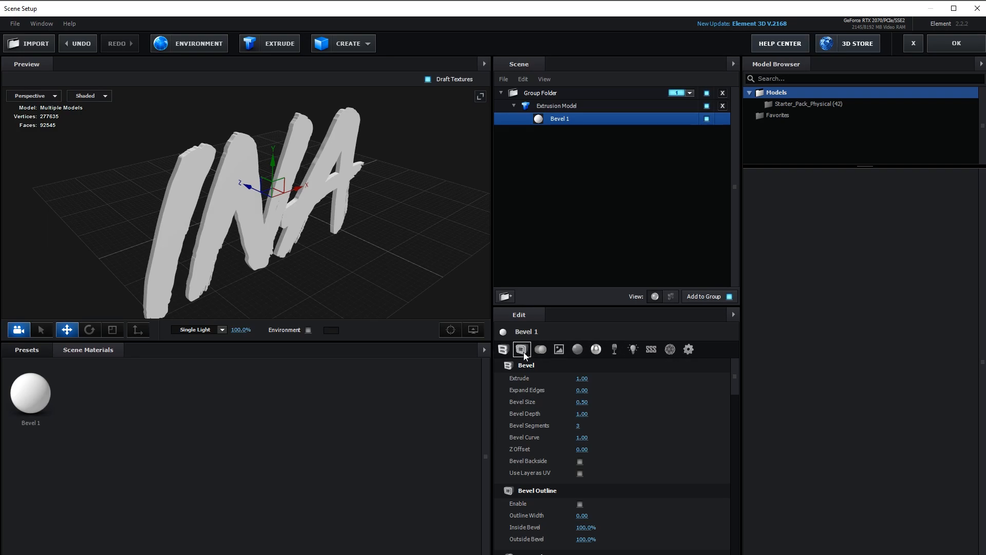
pyautogui.click(539, 350)
pyautogui.click(555, 354)
pyautogui.click(576, 352)
pyautogui.click(597, 355)
pyautogui.click(616, 354)
pyautogui.click(634, 352)
pyautogui.click(650, 352)
pyautogui.click(685, 350)
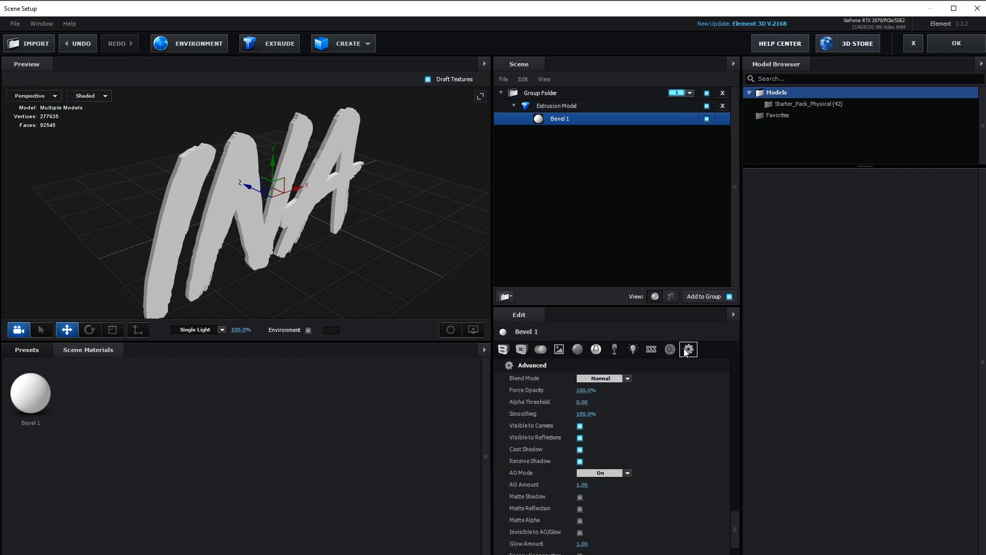
# Review Bevel 1's Bevel, Bevel Outline, Material Type, Textures and Basic Settings one by one.
pyautogui.click(504, 352)
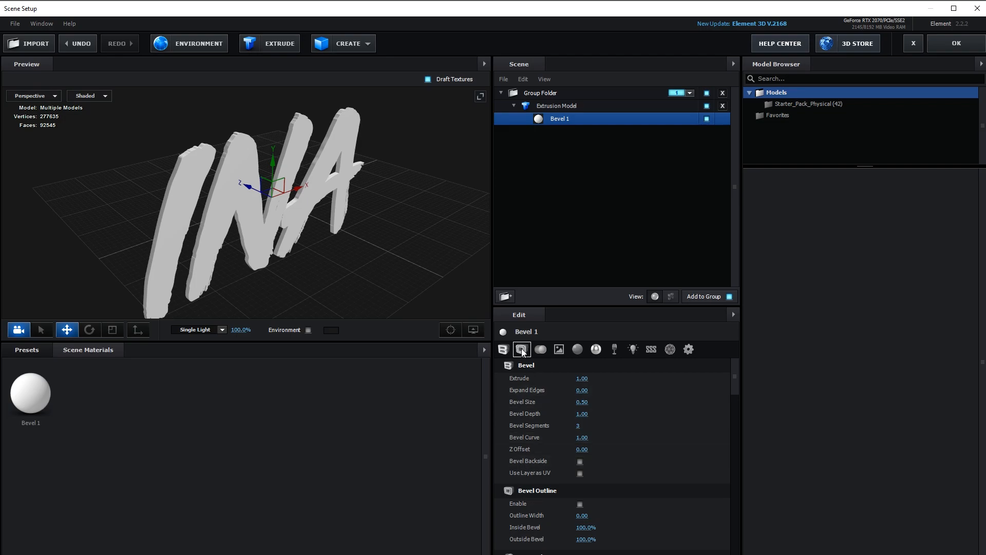
pyautogui.click(521, 350)
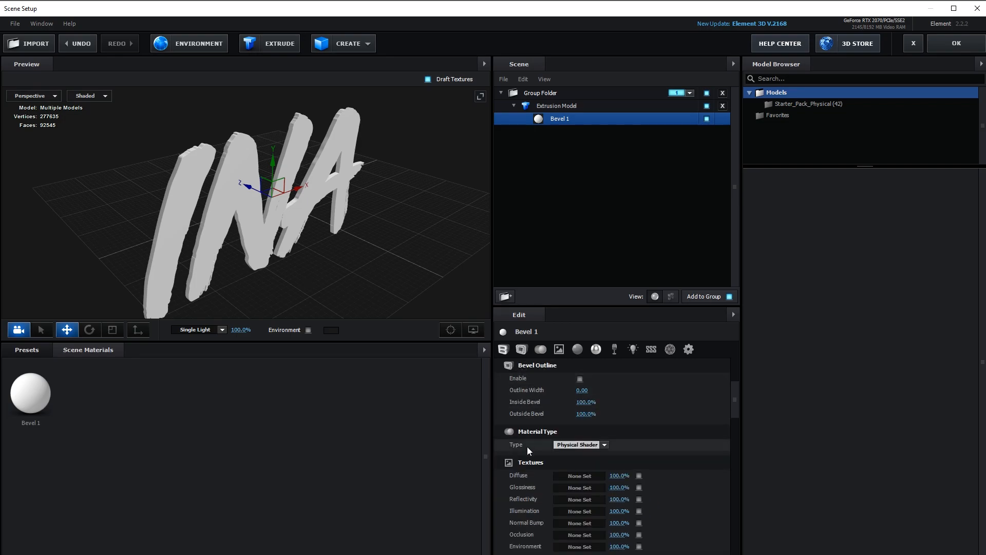
pyautogui.click(540, 351)
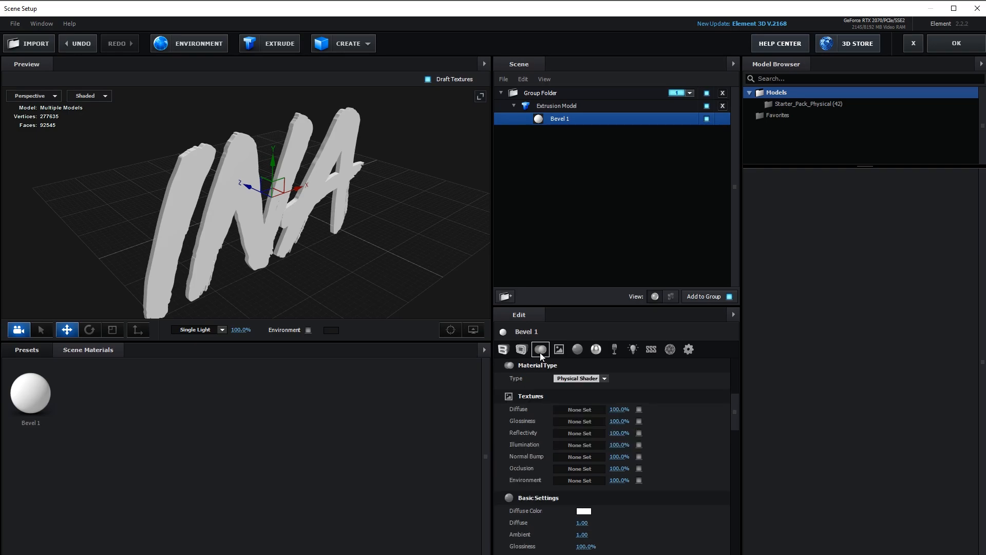
pyautogui.click(559, 349)
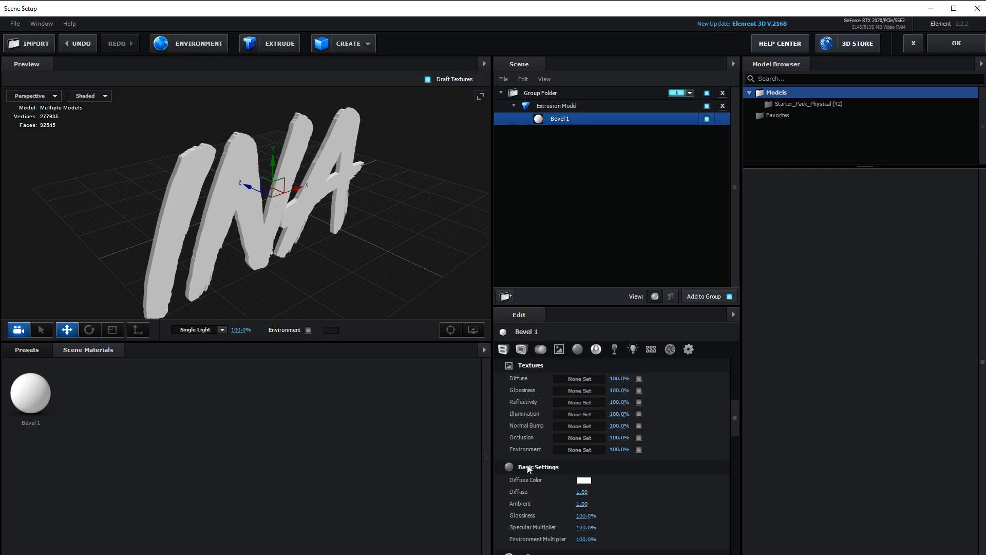
pyautogui.click(576, 351)
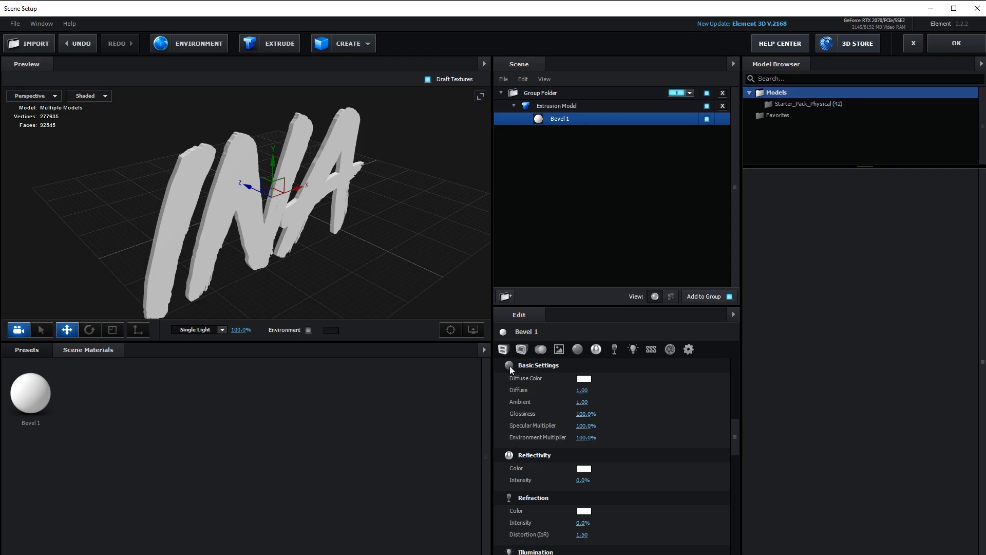
pyautogui.moveTo(736, 428); pyautogui.dragTo(737, 423)
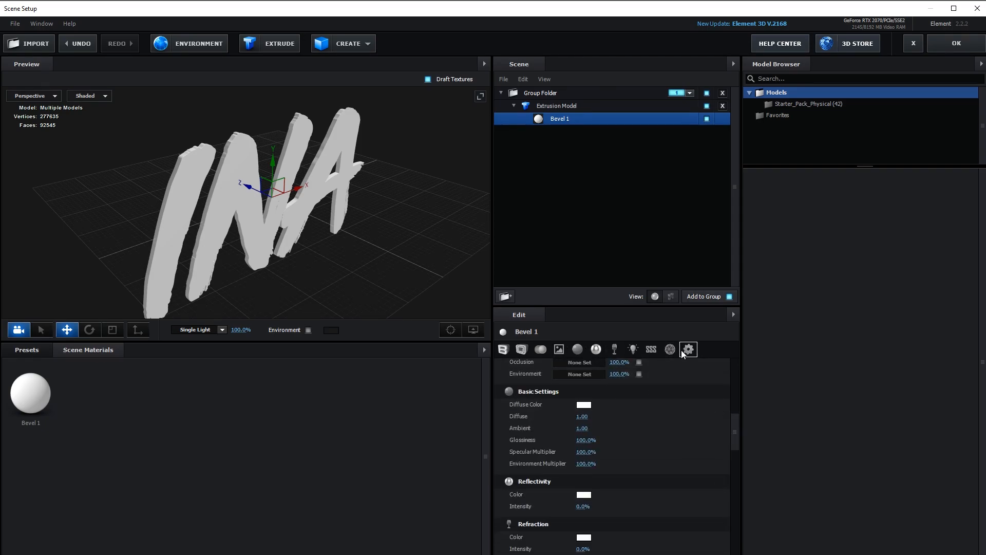
# Set Bevel 1's Extrude to 3.83 and check the text's depth from a lower angle.
pyautogui.scroll(8, 537, 364)
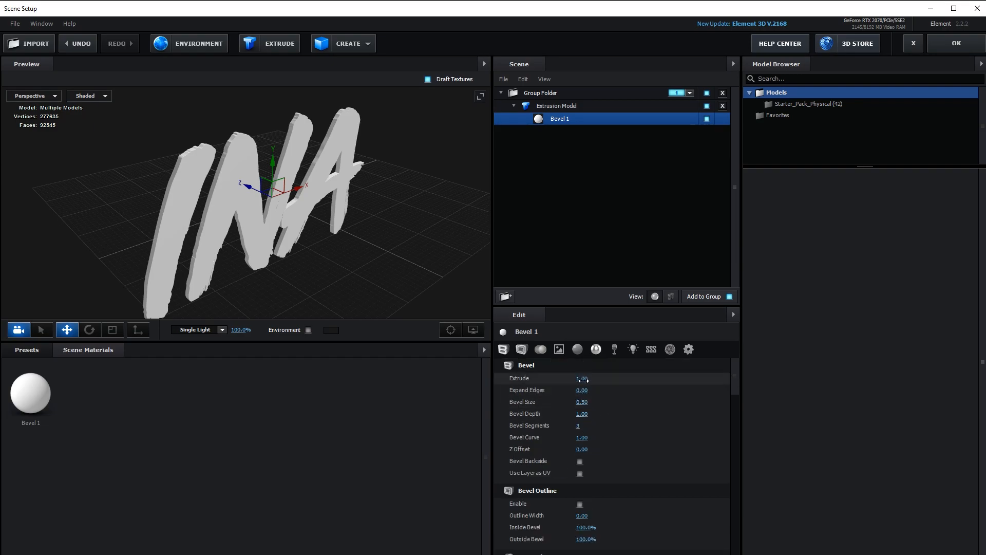
pyautogui.moveTo(608, 381); pyautogui.dragTo(726, 379)
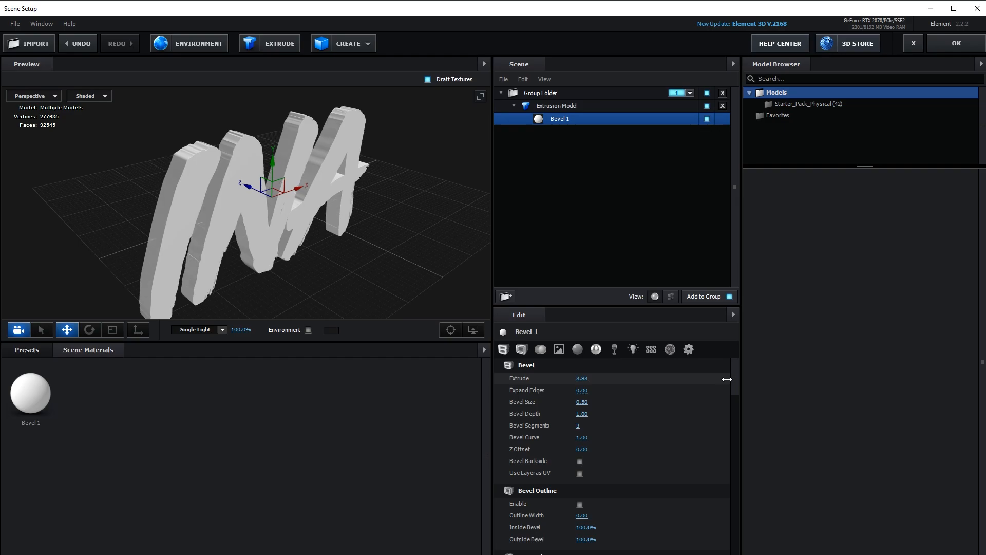
pyautogui.moveTo(402, 267)
pyautogui.mouseDown()
pyautogui.moveTo(430, 264)
pyautogui.moveTo(403, 252)
pyautogui.mouseUp()
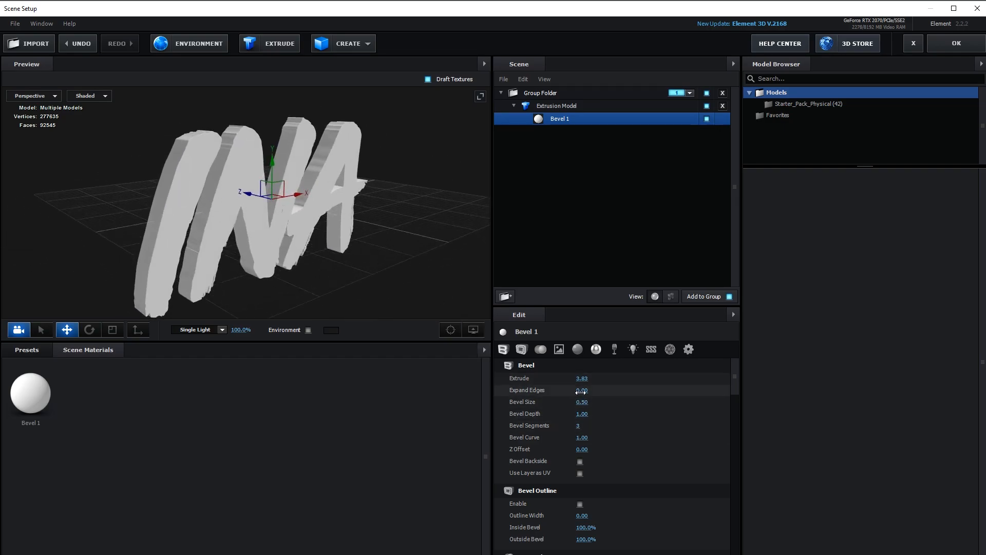
# Try Expand Edges at 5.06 and Bevel Size at 7.87 on Bevel 1, undoing each change.
pyautogui.moveTo(582, 391); pyautogui.dragTo(825, 376)
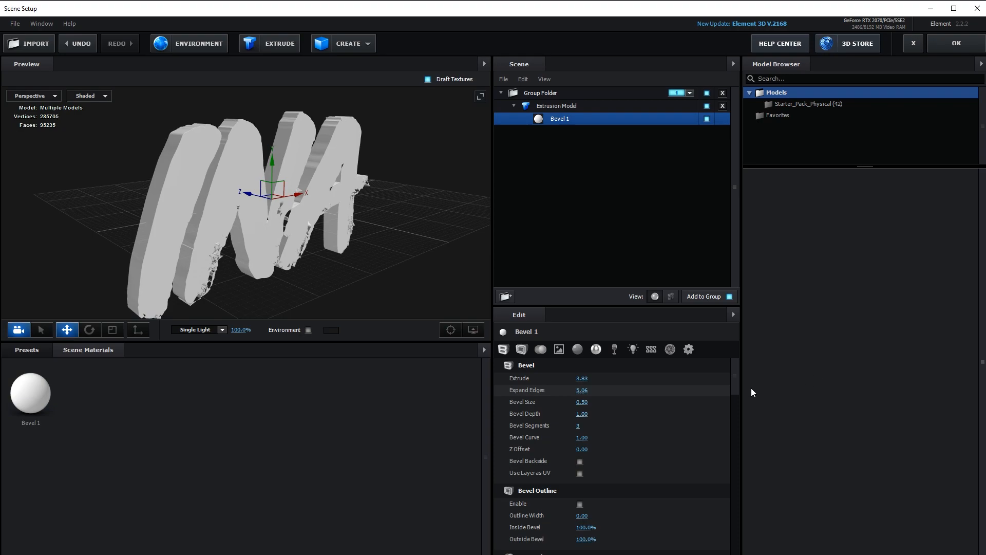
pyautogui.hotkey('ctrl', 'z')
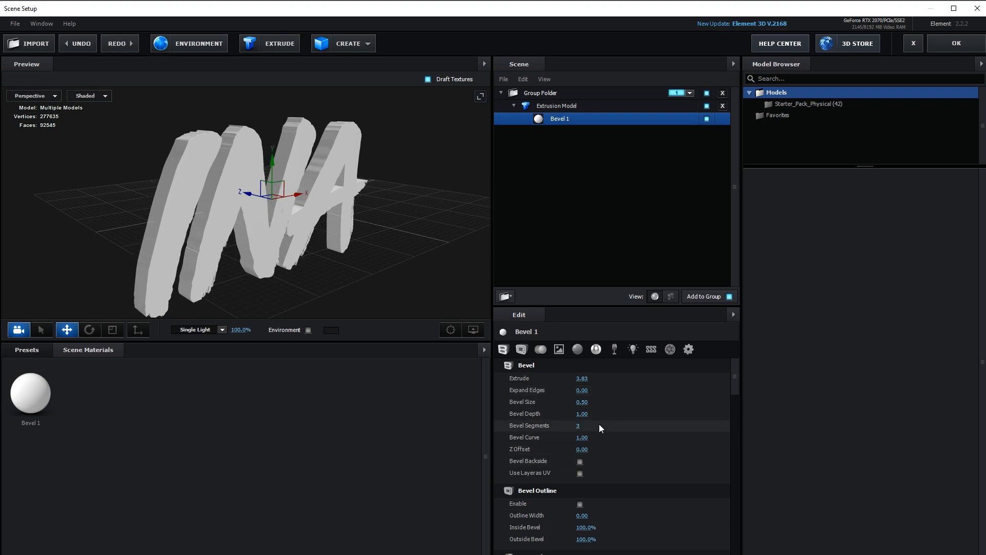
pyautogui.moveTo(582, 403); pyautogui.dragTo(985, 395)
pyautogui.moveTo(457, 273); pyautogui.dragTo(408, 268)
pyautogui.hotkey('ctrl', 'z')
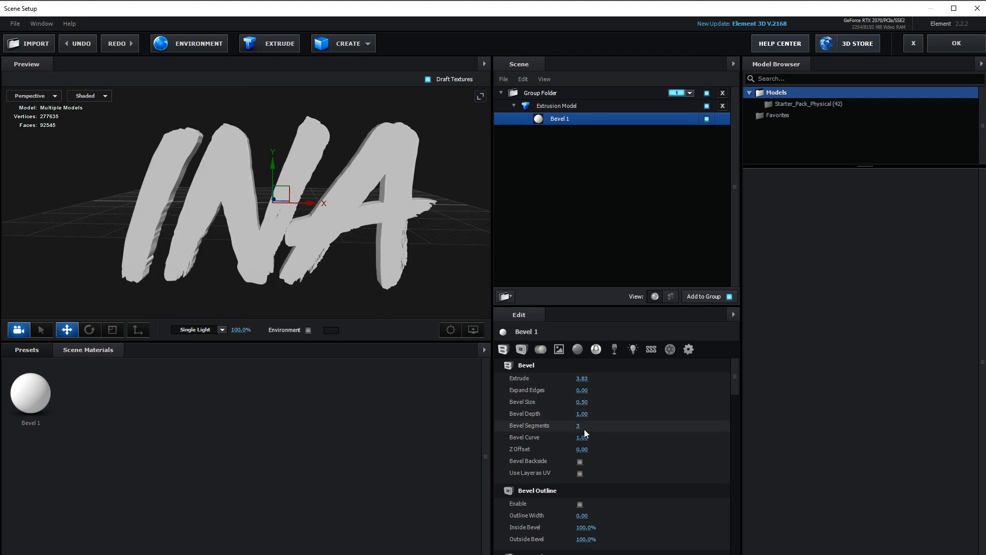
pyautogui.moveTo(584, 404); pyautogui.dragTo(971, 406)
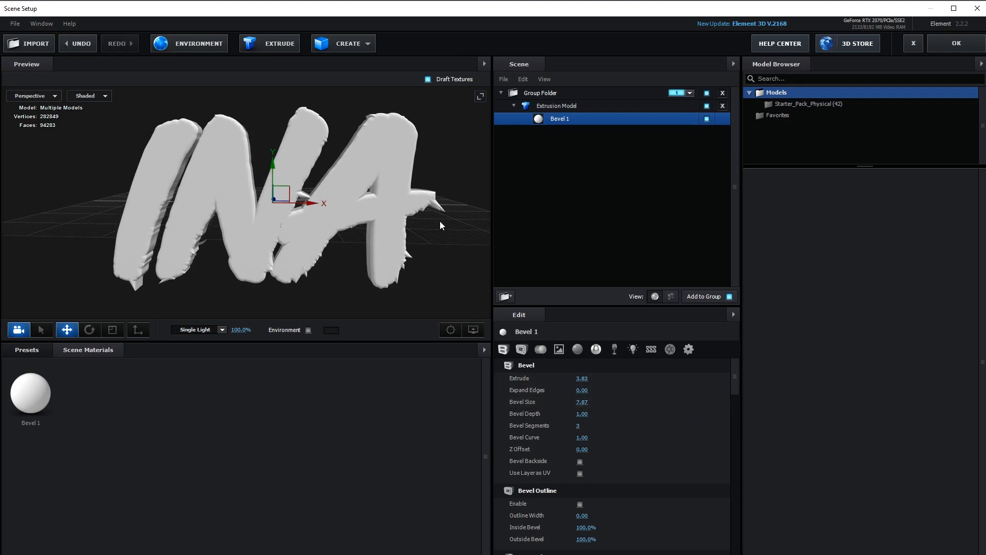
pyautogui.hotkey('ctrl', 'z')
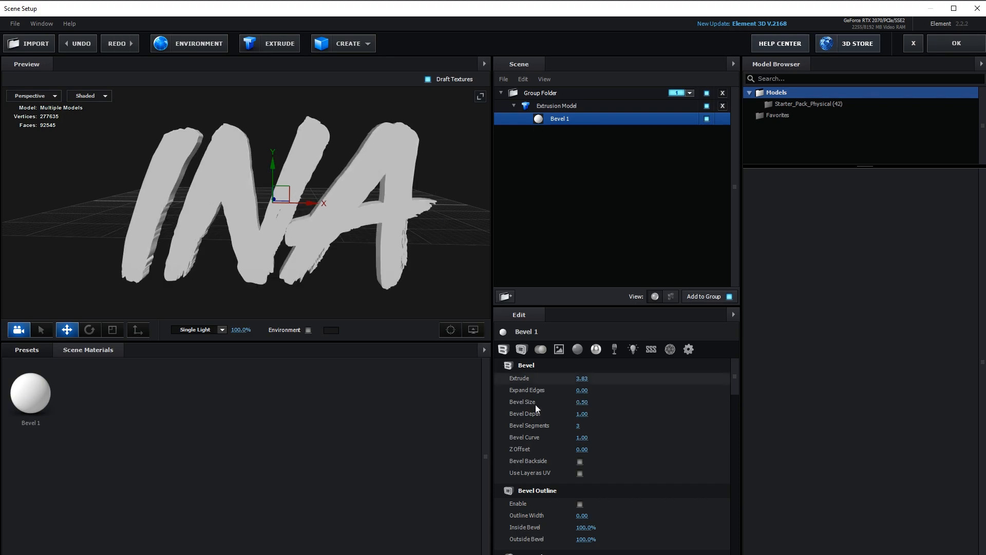
# Try a different number of Bevel Segments on Bevel 1 and undo it.
pyautogui.moveTo(578, 426); pyautogui.dragTo(619, 442)
pyautogui.hotkey('ctrl', 'z')
pyautogui.hotkey('ctrl', 'z')
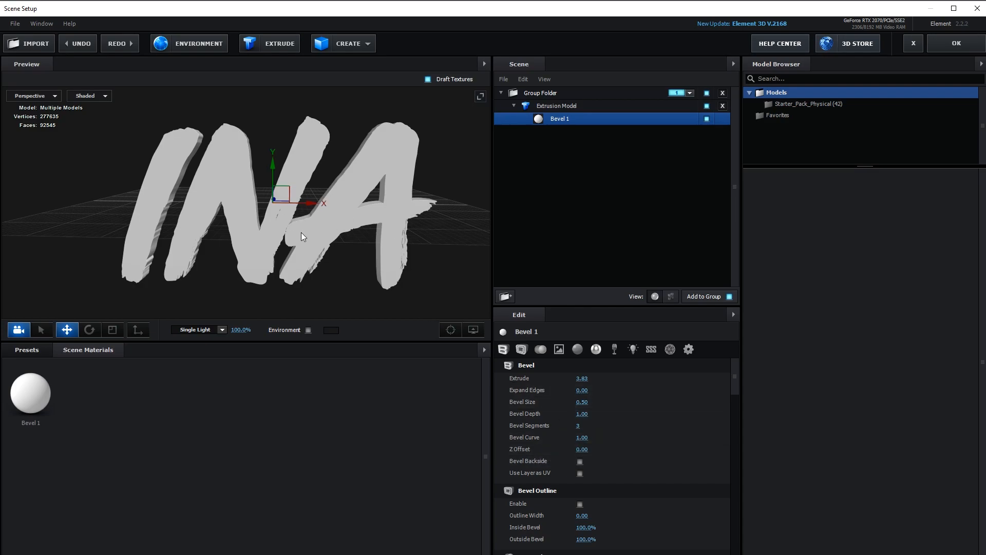
# Examine the Extrusion Model's settings, from Extrusion and Tesselation through Reflect Mode and Advanced.
pyautogui.moveTo(291, 249); pyautogui.dragTo(313, 266)
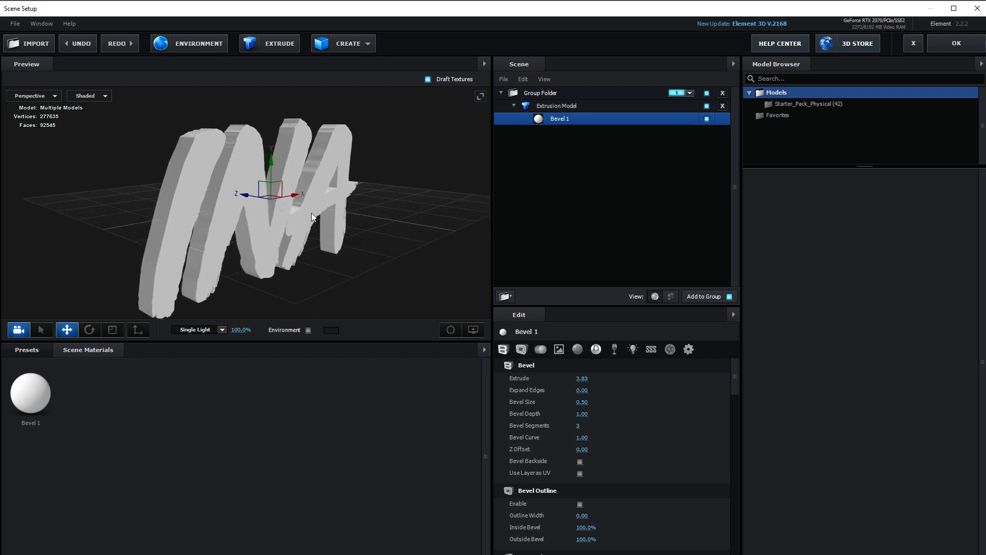
pyautogui.click(551, 107)
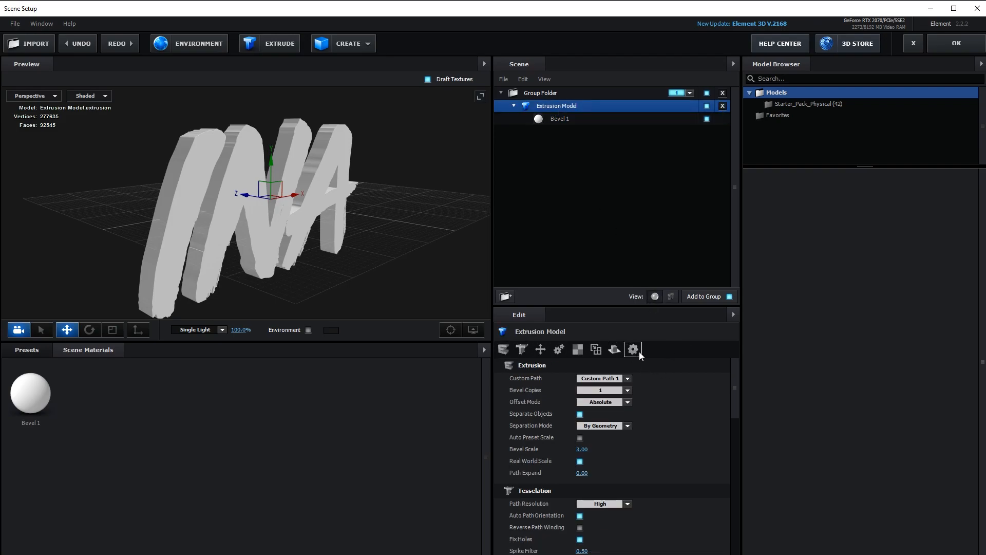
pyautogui.click(522, 350)
pyautogui.click(541, 349)
pyautogui.click(559, 349)
pyautogui.click(613, 350)
pyautogui.click(505, 350)
pyautogui.scroll(-1, 665, 450)
pyautogui.scroll(-15, 665, 450)
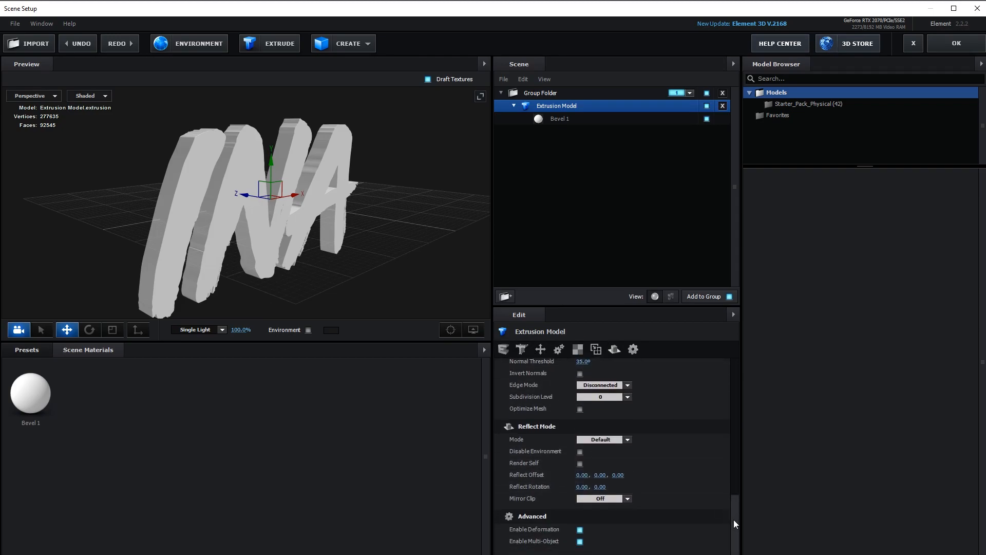
pyautogui.moveTo(736, 517); pyautogui.dragTo(708, 427)
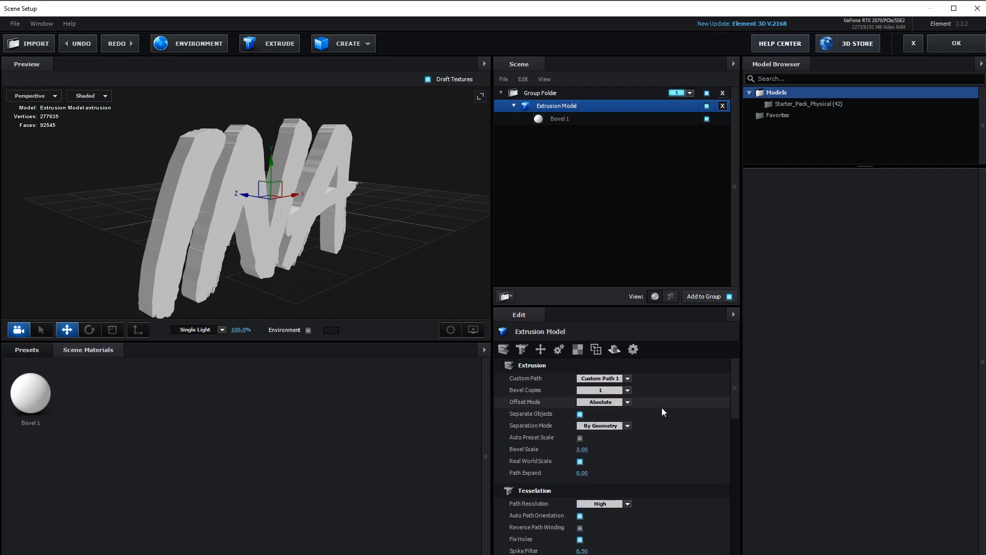
# Set the Extrusion Model's Bevel Copies to 2 and inspect the text from the side.
pyautogui.click(618, 393)
pyautogui.click(608, 403)
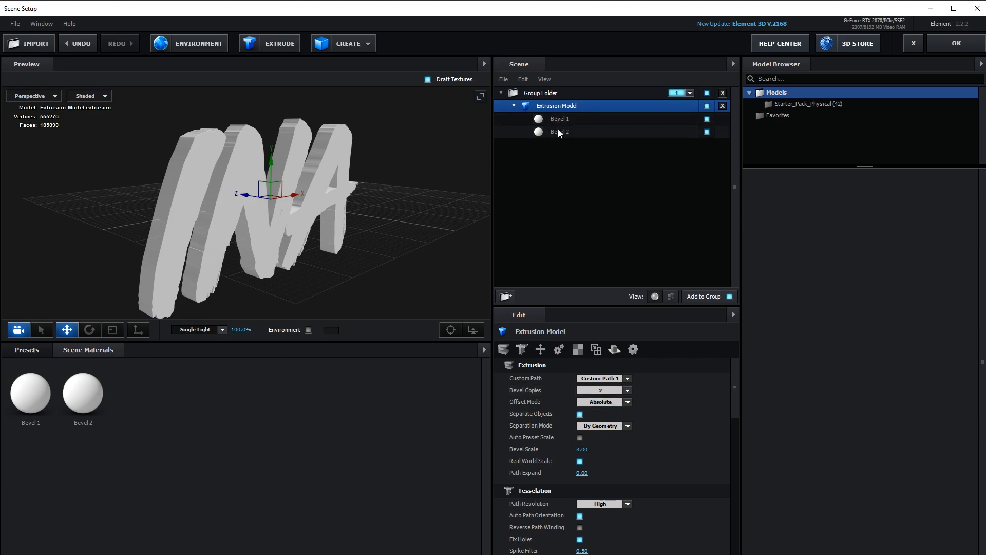
pyautogui.moveTo(350, 264)
pyautogui.mouseDown()
pyautogui.moveTo(283, 227)
pyautogui.moveTo(353, 286)
pyautogui.moveTo(307, 213)
pyautogui.moveTo(366, 260)
pyautogui.mouseUp()
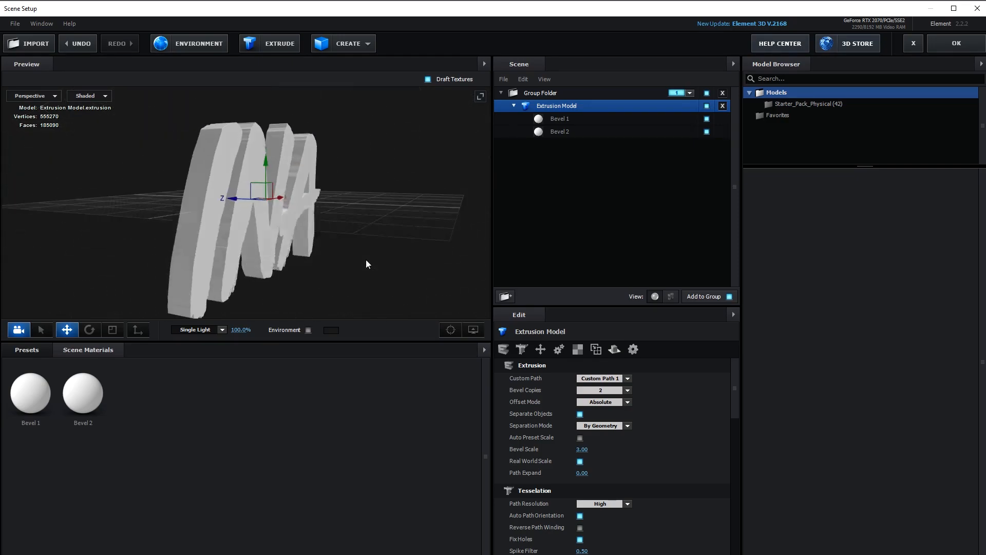
# Adjust Bevel 1's Z Offset, trying 5.75 and 6.41 before setting it to -4.90.
pyautogui.click(565, 118)
pyautogui.moveTo(329, 254); pyautogui.dragTo(272, 254)
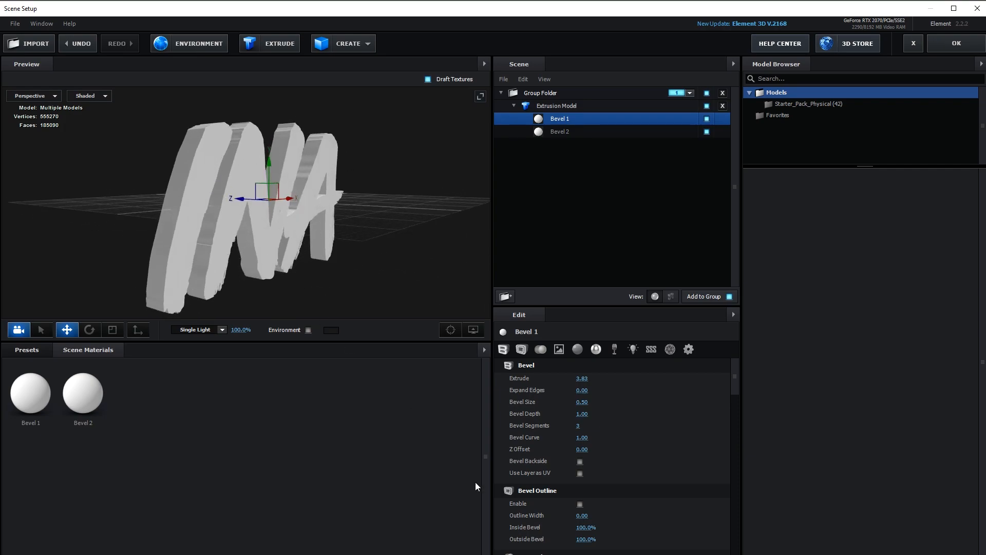
pyautogui.moveTo(589, 450); pyautogui.dragTo(880, 458)
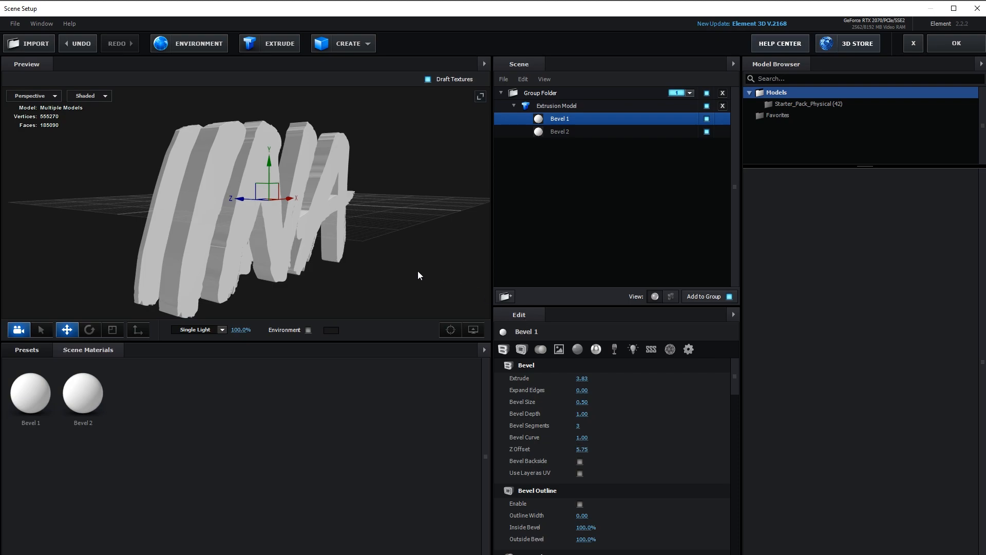
pyautogui.moveTo(482, 283); pyautogui.dragTo(391, 301)
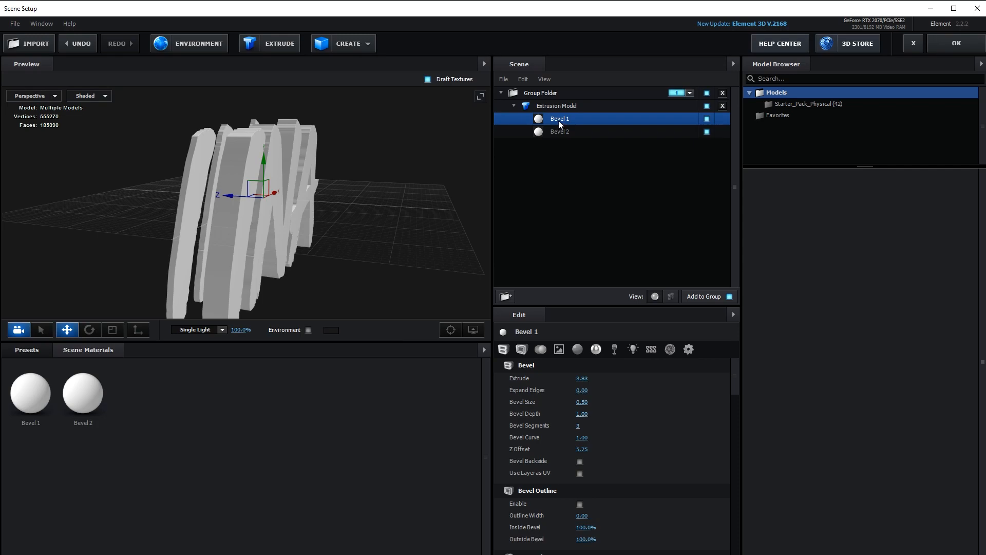
pyautogui.moveTo(582, 450); pyautogui.dragTo(602, 451)
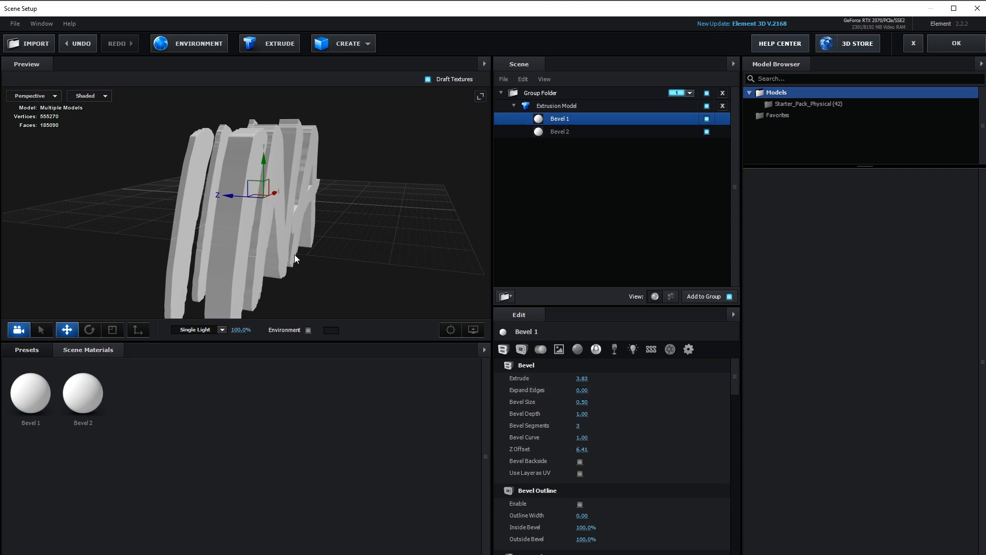
pyautogui.moveTo(582, 449); pyautogui.dragTo(470, 452)
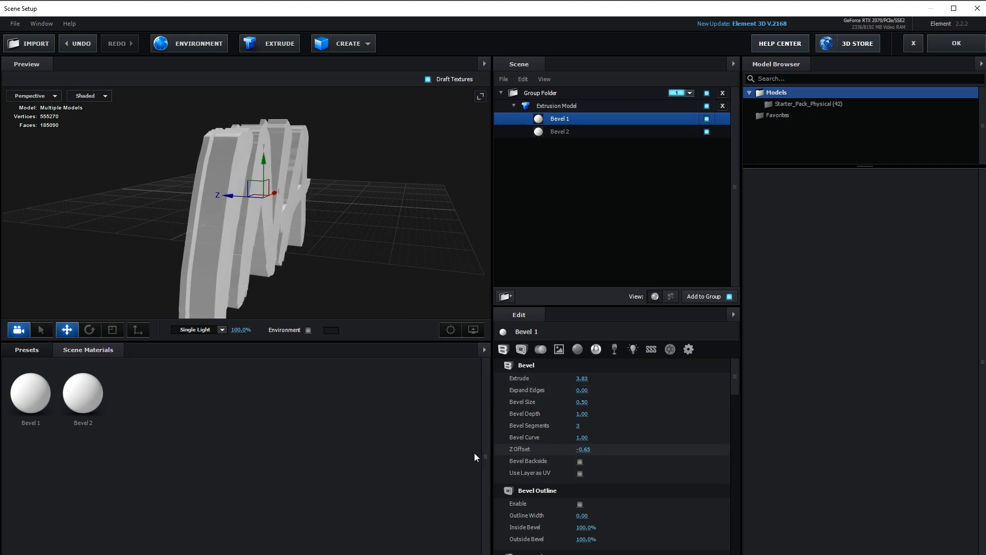
pyautogui.moveTo(583, 449); pyautogui.dragTo(529, 456)
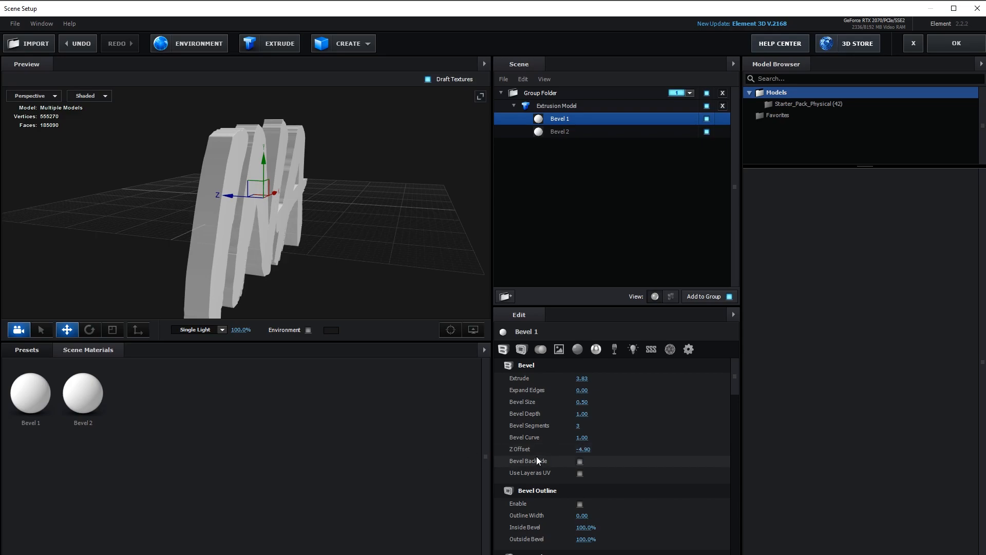
# Reset Bevel 1's Z Offset to 0.
pyautogui.click(589, 452)
pyautogui.write('0')
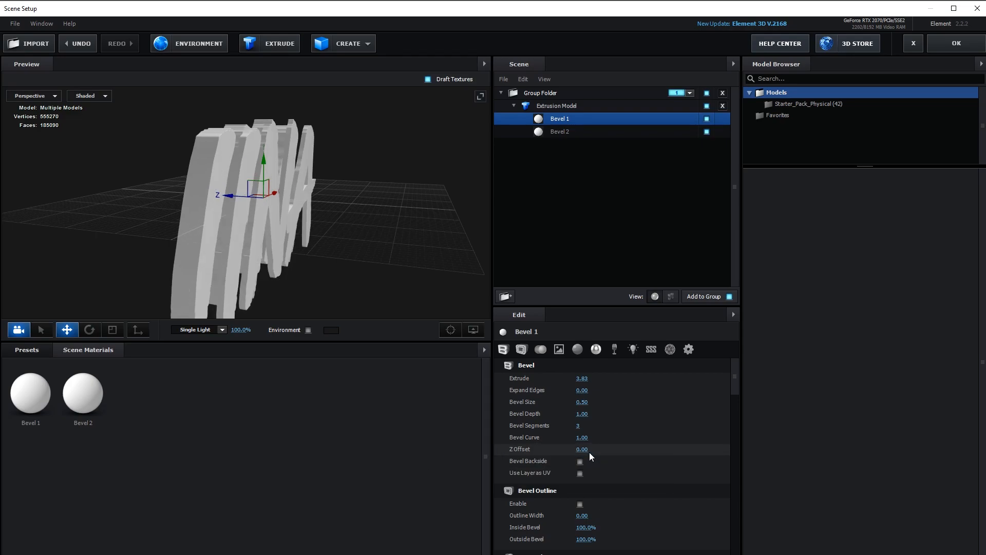
pyautogui.press('Return')
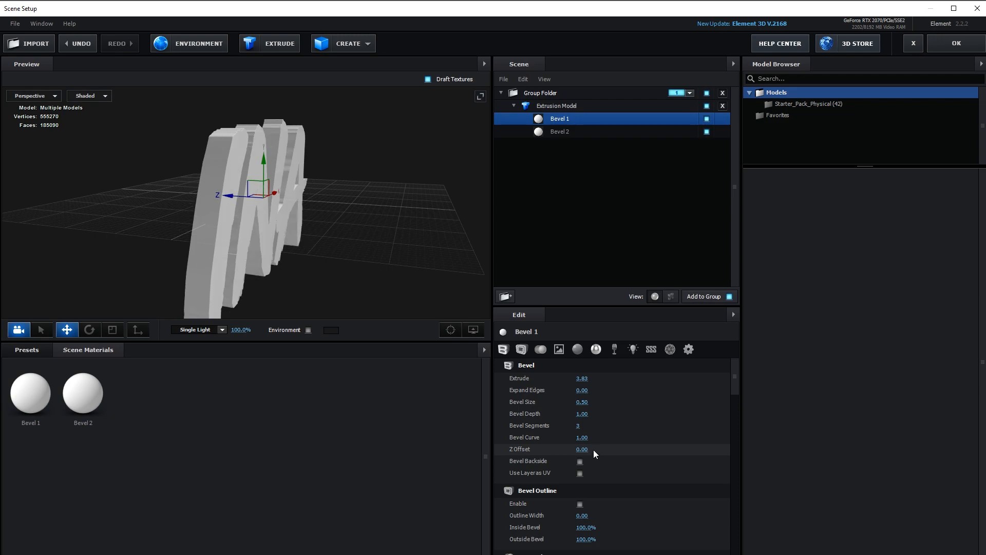
# Adjust Bevel 2's Z Offset to 8.42 and inspect the separated text layers from several angles.
pyautogui.click(569, 130)
pyautogui.moveTo(579, 452); pyautogui.dragTo(642, 458)
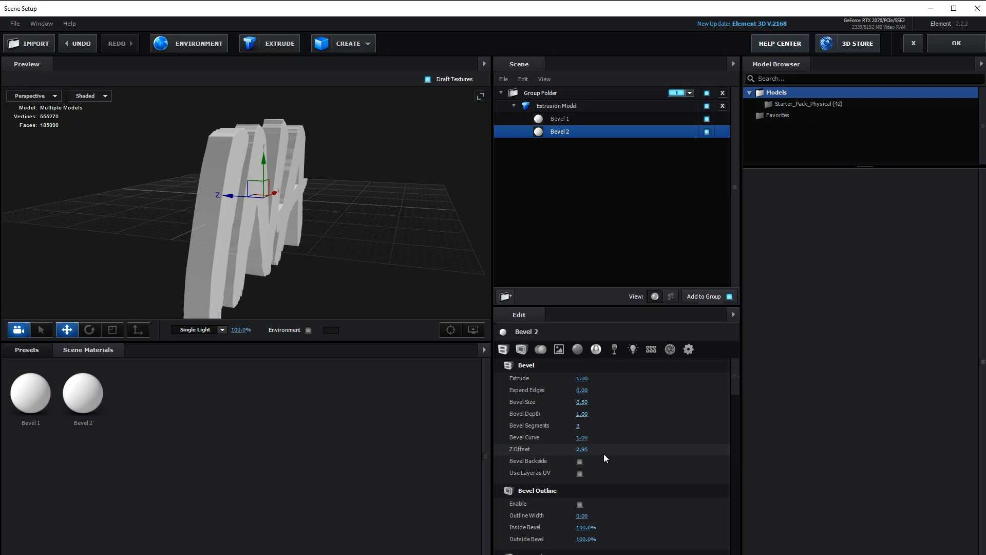
pyautogui.moveTo(573, 451); pyautogui.dragTo(599, 450)
pyautogui.moveTo(820, 447); pyautogui.dragTo(788, 458)
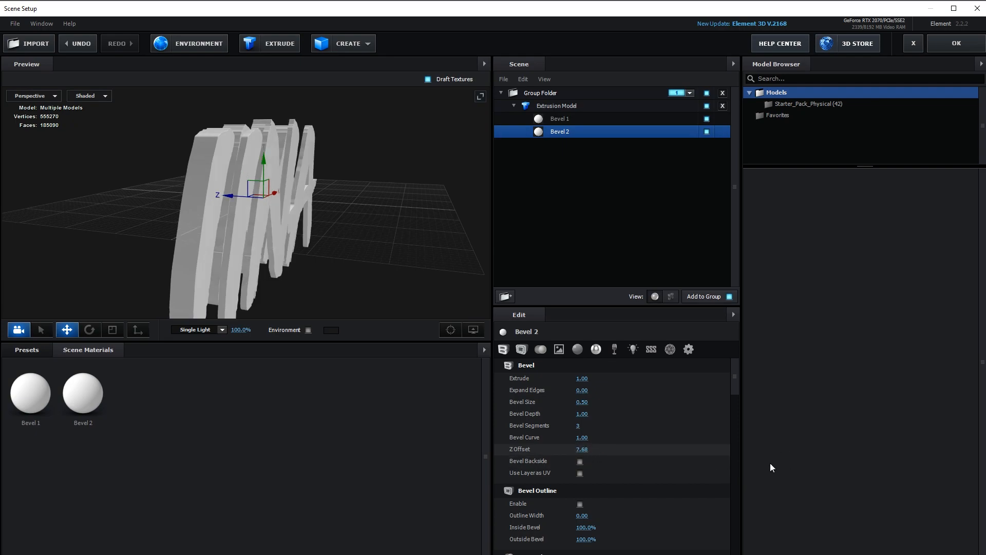
pyautogui.moveTo(583, 450); pyautogui.dragTo(622, 455)
pyautogui.moveTo(314, 242); pyautogui.dragTo(362, 250)
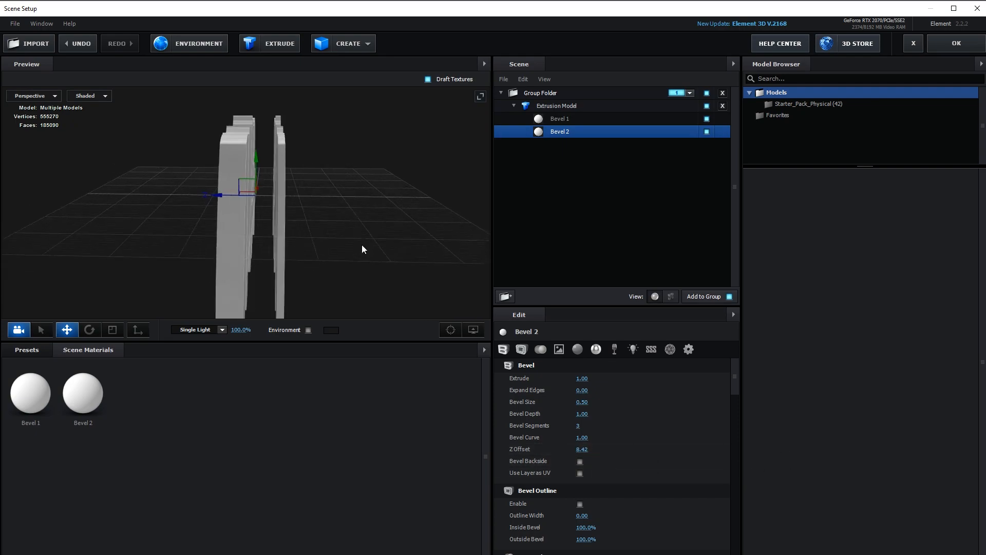
pyautogui.moveTo(283, 167); pyautogui.dragTo(383, 268)
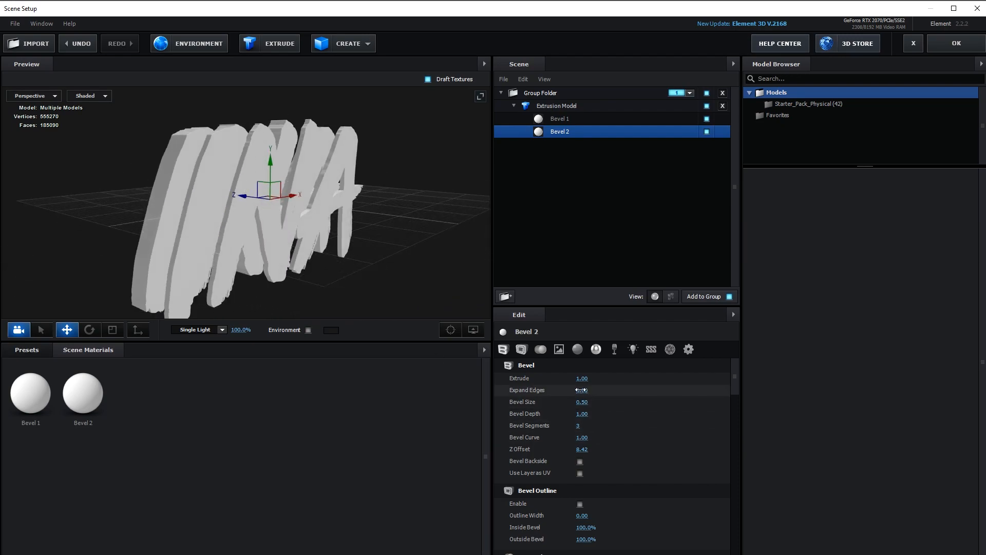
# Set Bevel 2's Bevel Size to 0.00 and Expand Edges to -2.41, checking the text from the side.
pyautogui.moveTo(583, 391); pyautogui.dragTo(478, 403)
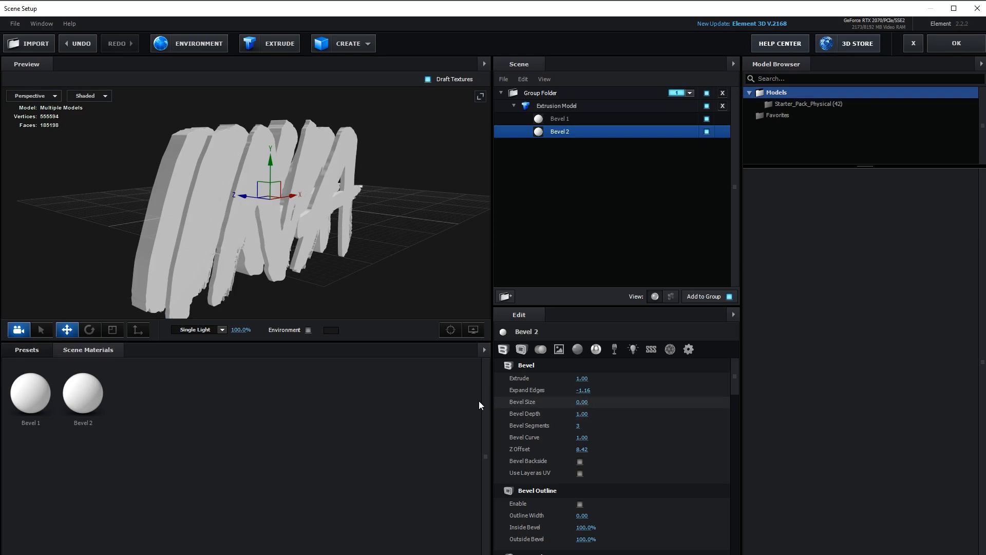
pyautogui.moveTo(583, 391); pyautogui.dragTo(522, 392)
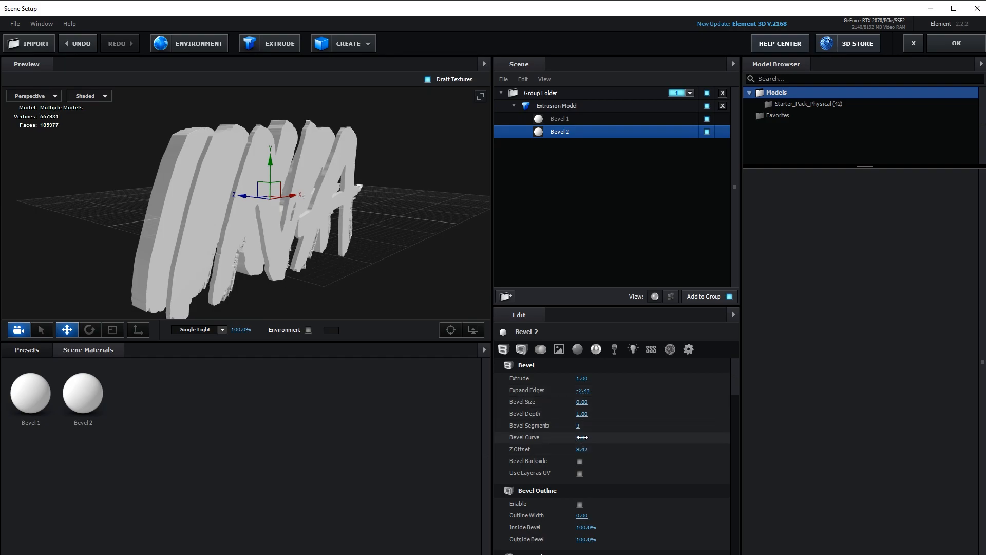
pyautogui.scroll(-2, 626, 487)
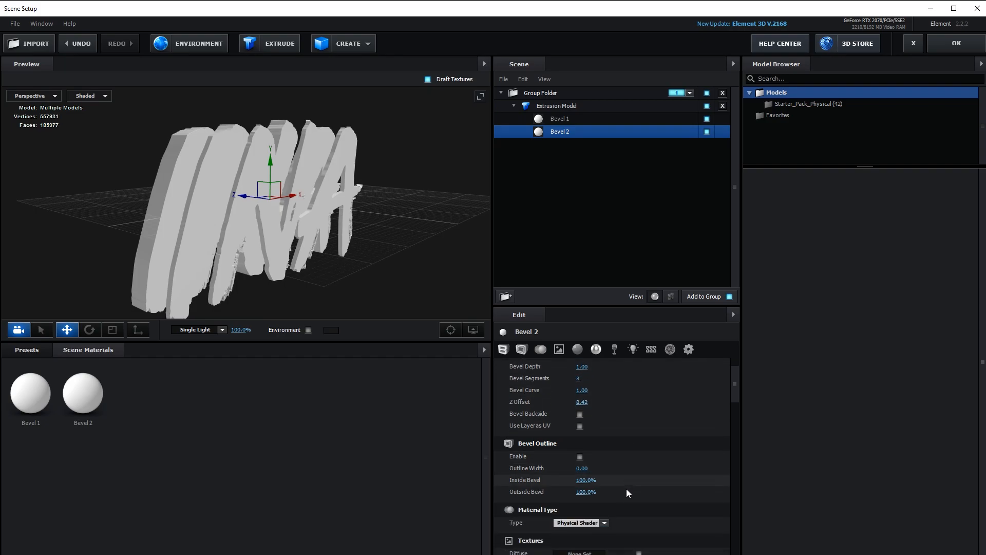
pyautogui.scroll(-1, 627, 488)
pyautogui.moveTo(424, 279); pyautogui.dragTo(481, 300)
pyautogui.scroll(3, 640, 436)
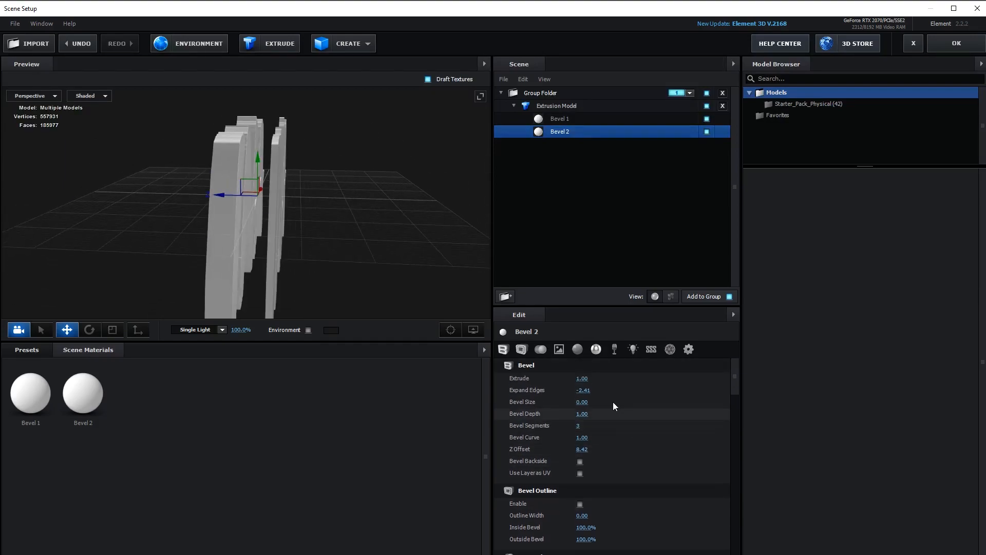
# Thin Bevel 2 to an Extrude of 0.62, set its Z Offset to 3.78 and inspect the layered letters.
pyautogui.moveTo(582, 378); pyautogui.dragTo(563, 380)
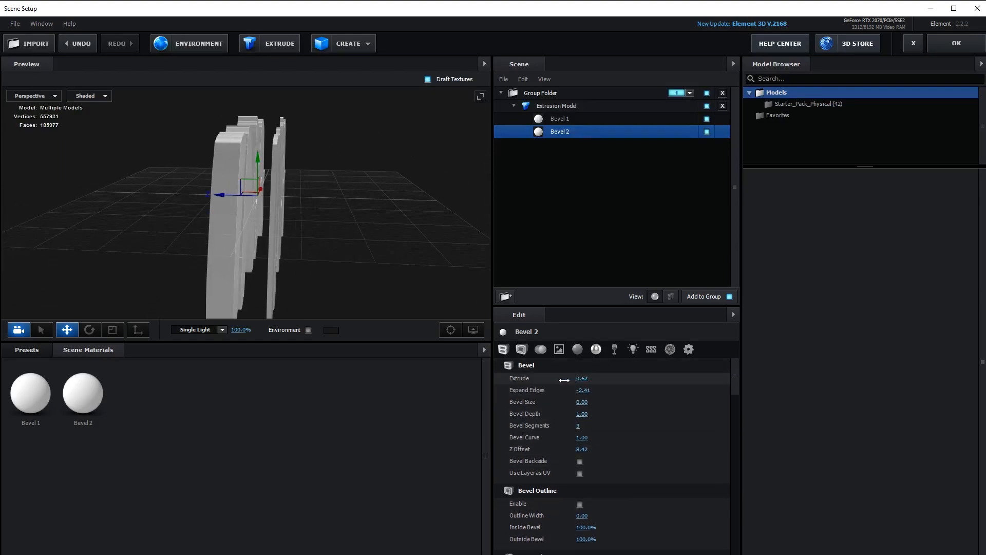
pyautogui.moveTo(578, 450); pyautogui.dragTo(341, 449)
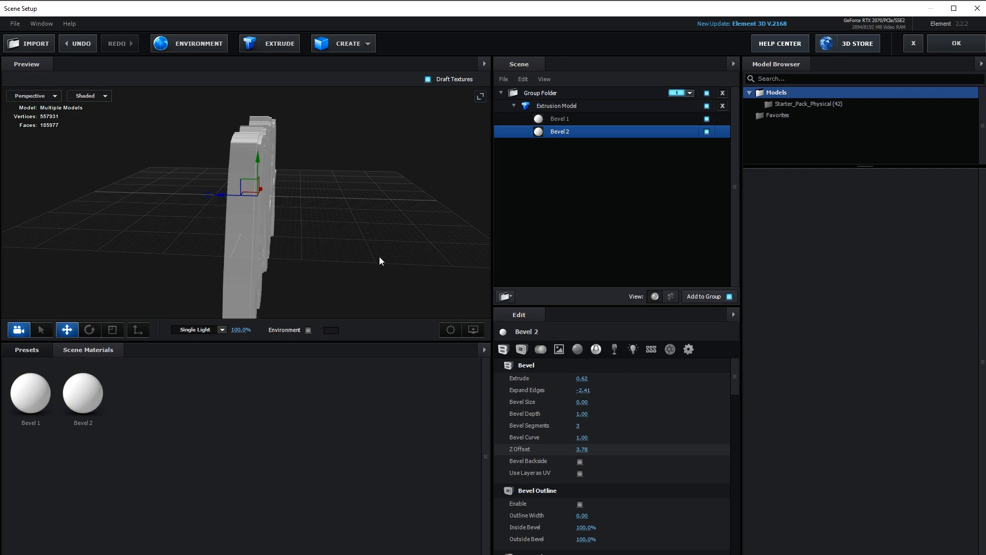
pyautogui.moveTo(372, 217); pyautogui.dragTo(331, 212)
pyautogui.scroll(5, 258, 230)
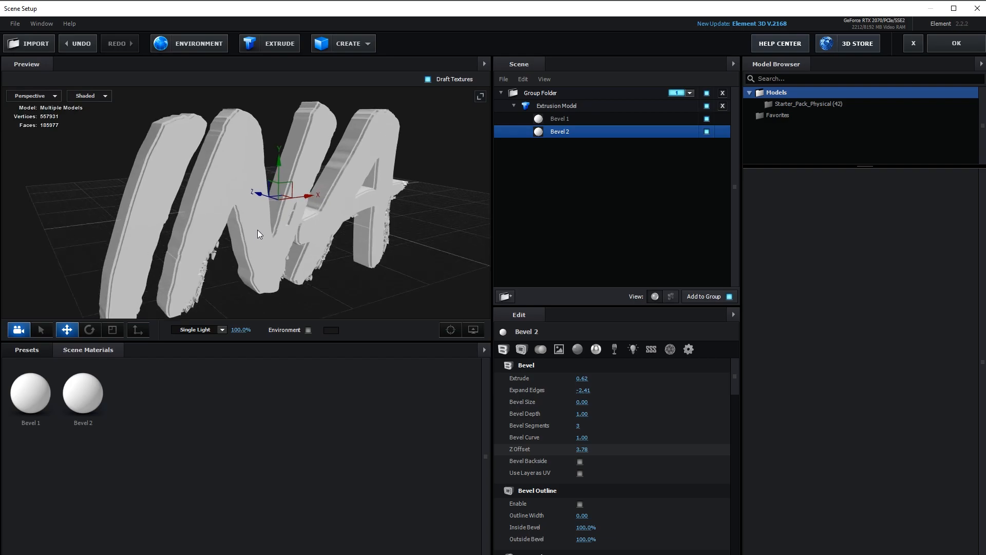
pyautogui.moveTo(224, 192); pyautogui.dragTo(284, 256, button='middle')
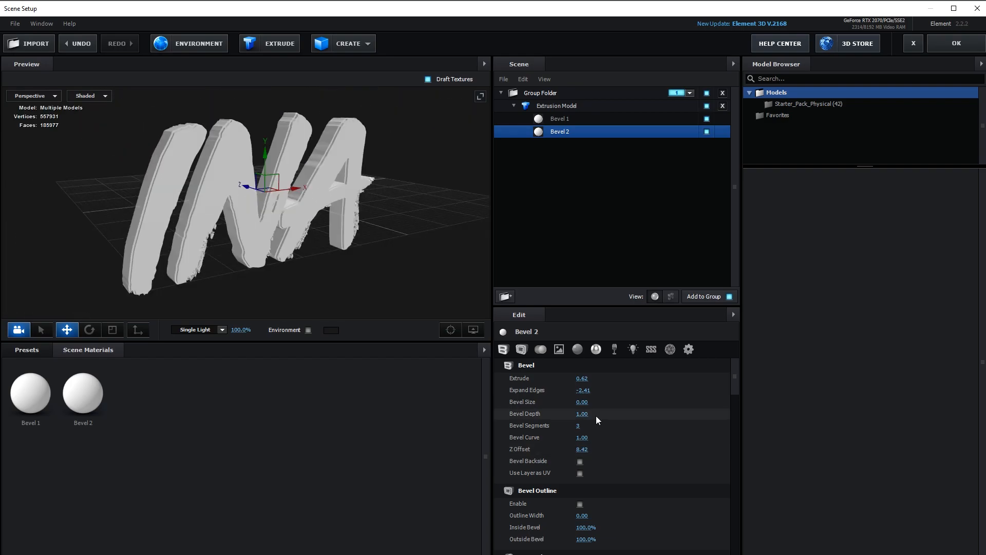
# Undo the Bevel 2 adjustments, the Z Offset changes and the second bevel copy.
pyautogui.hotkey('ctrl', 'z')
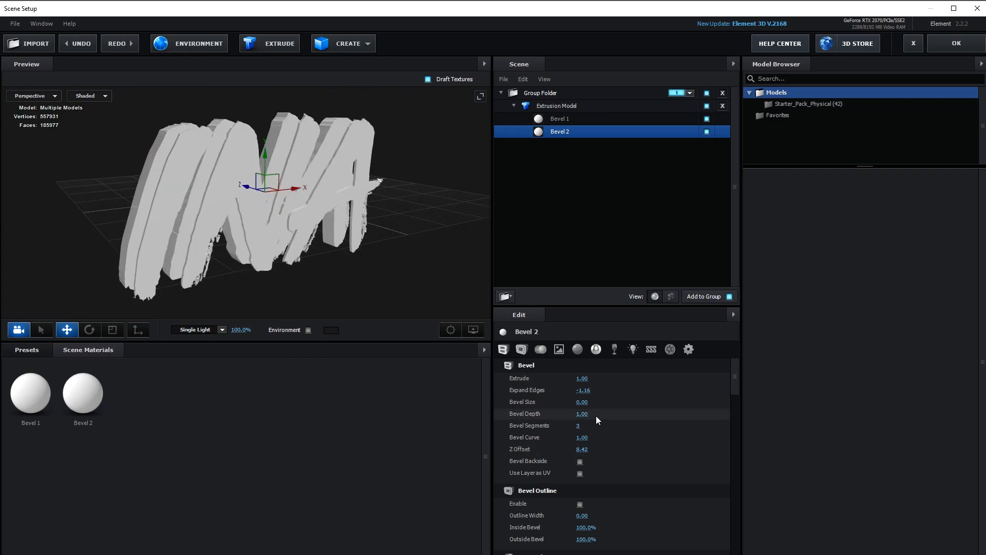
pyautogui.hotkey('ctrl', 'z')
pyautogui.hotkey('ctrl', 'z')
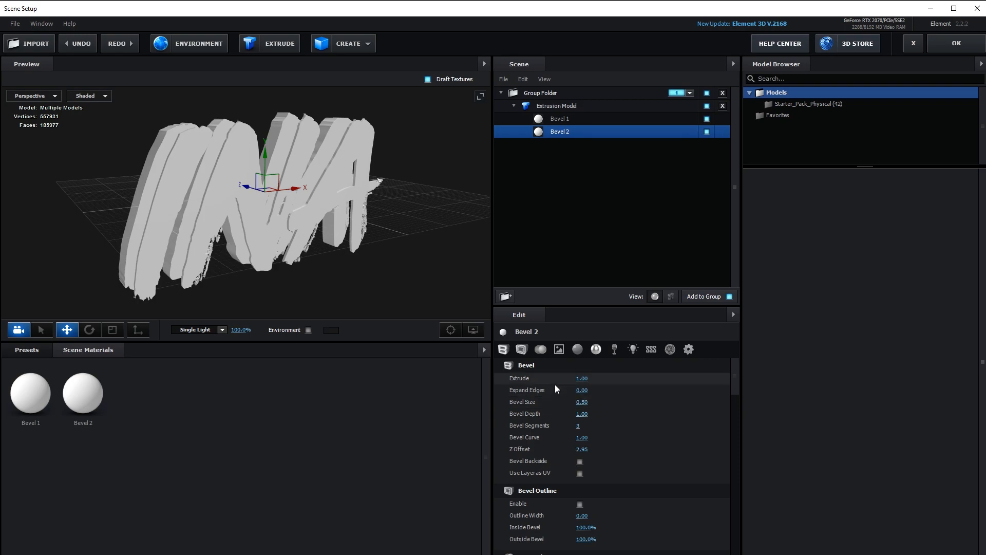
pyautogui.hotkey('ctrl', 'z')
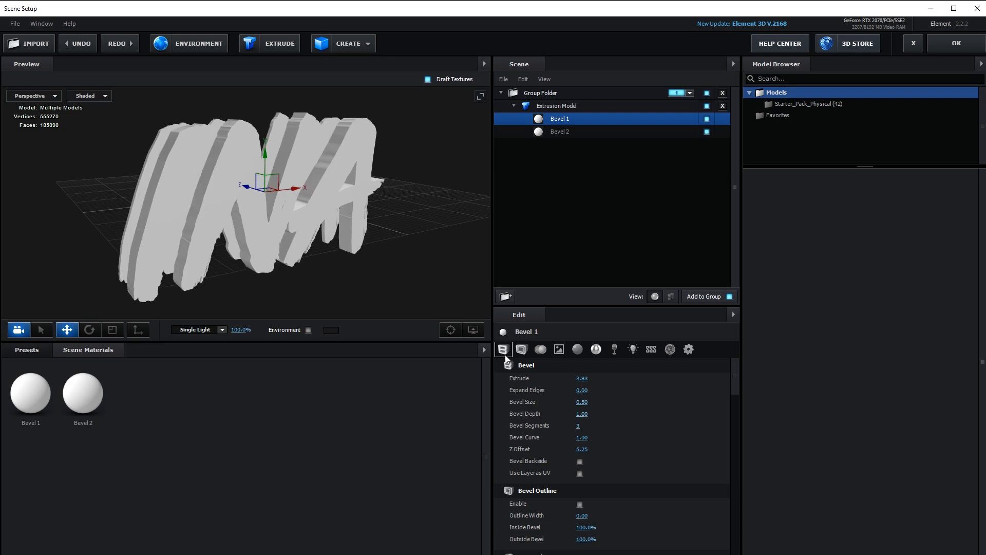
pyautogui.hotkey('ctrl', 'z')
pyautogui.hotkey('ctrl', 'z')
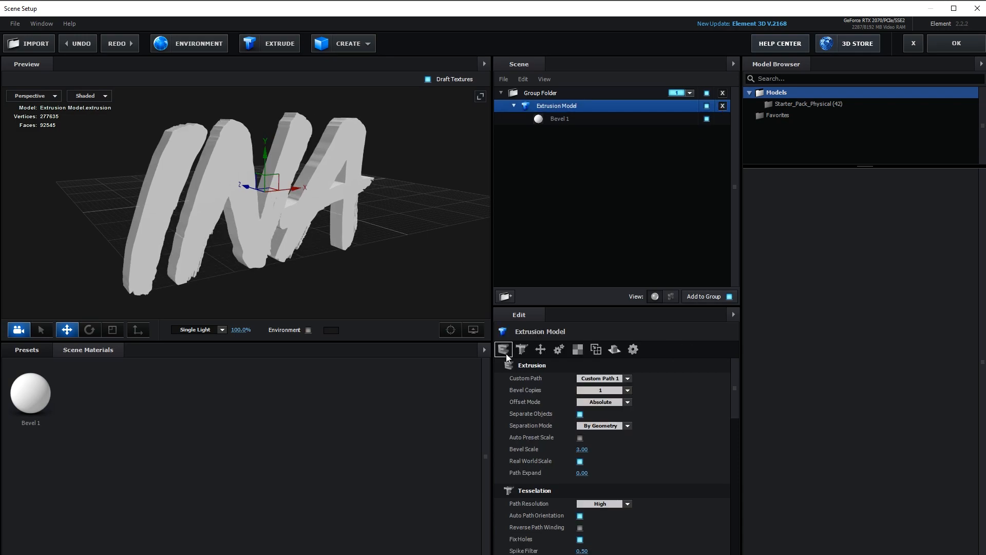
# Accept the Scene Setup with the single-bevel INA text and move the composition's playhead to 0;00;07;28.
pyautogui.moveTo(306, 233); pyautogui.dragTo(357, 256)
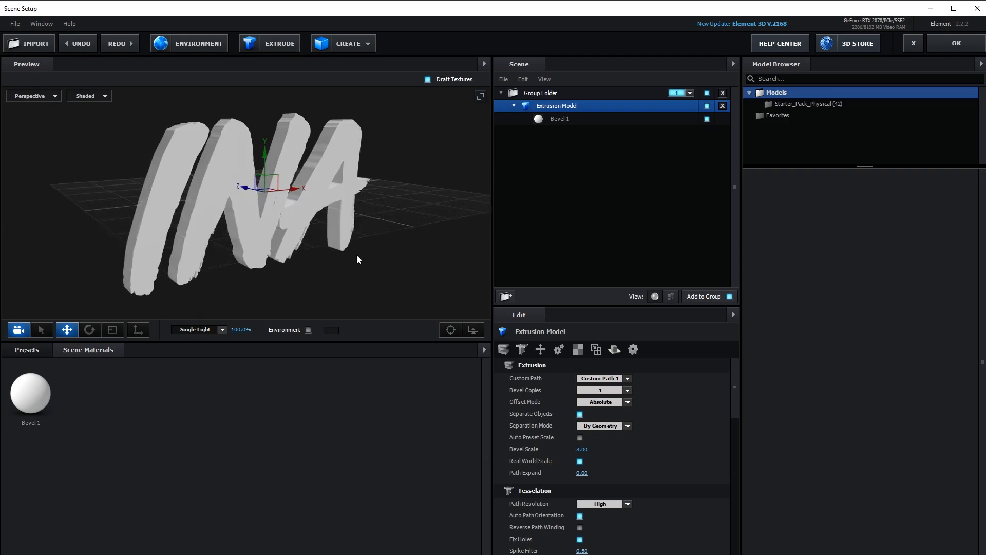
pyautogui.click(963, 51)
pyautogui.moveTo(371, 430); pyautogui.dragTo(616, 437)
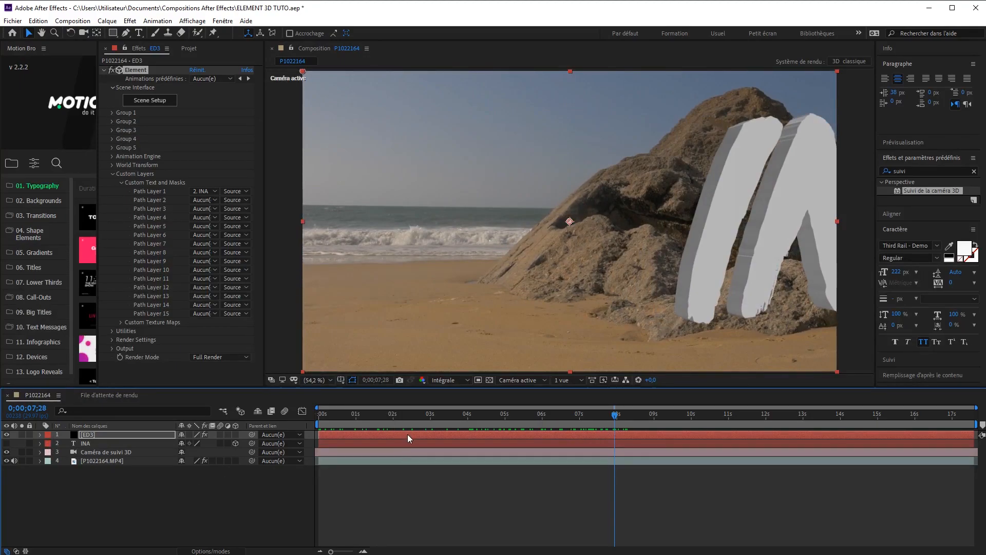
# Examine Element's Group 1 settings, including Particle Replicator, its Rotation values and Particle Look.
pyautogui.click(110, 112)
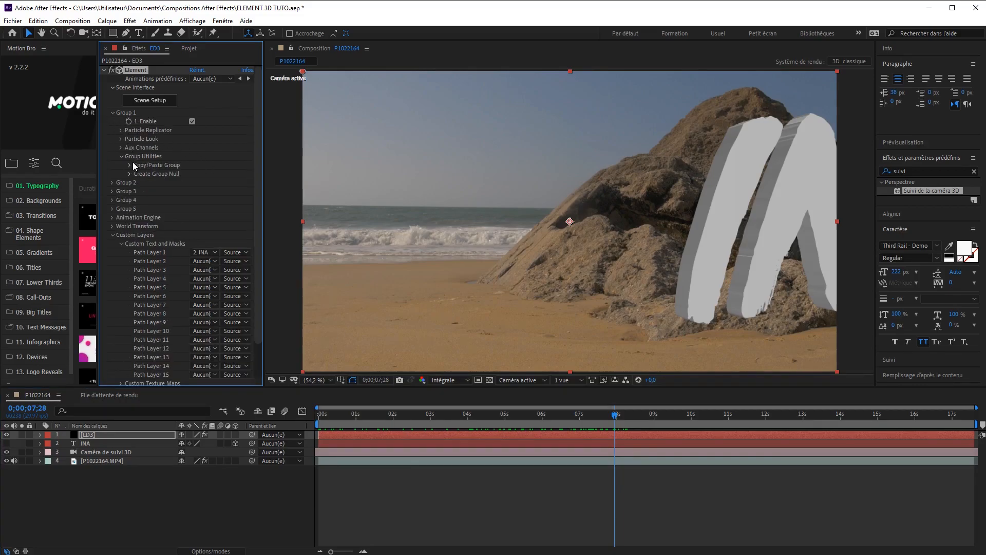
pyautogui.click(121, 130)
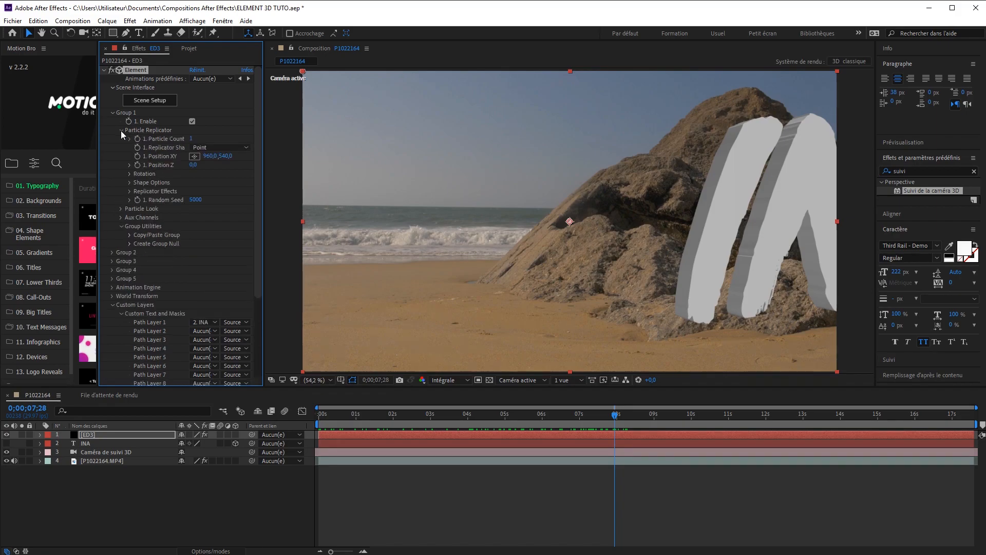
pyautogui.click(128, 174)
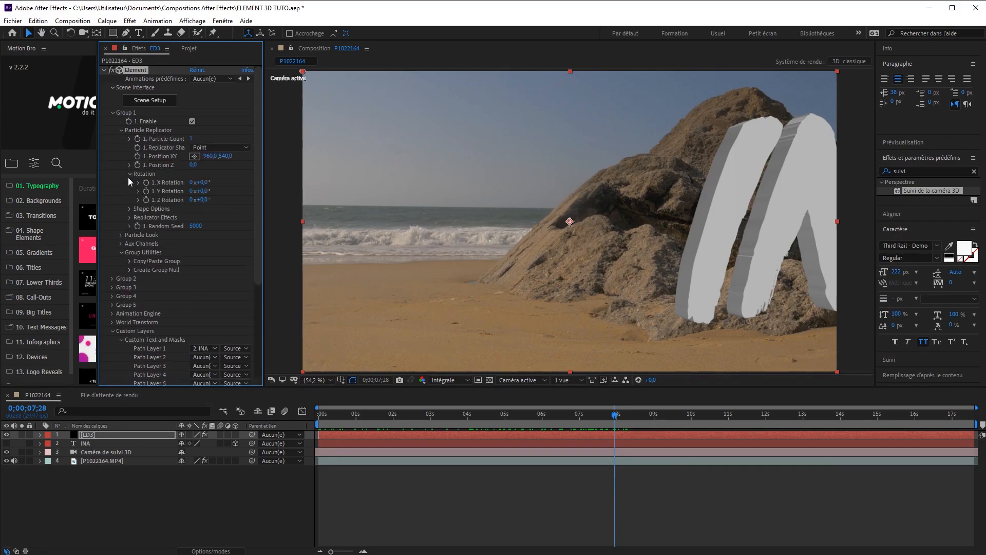
pyautogui.click(120, 235)
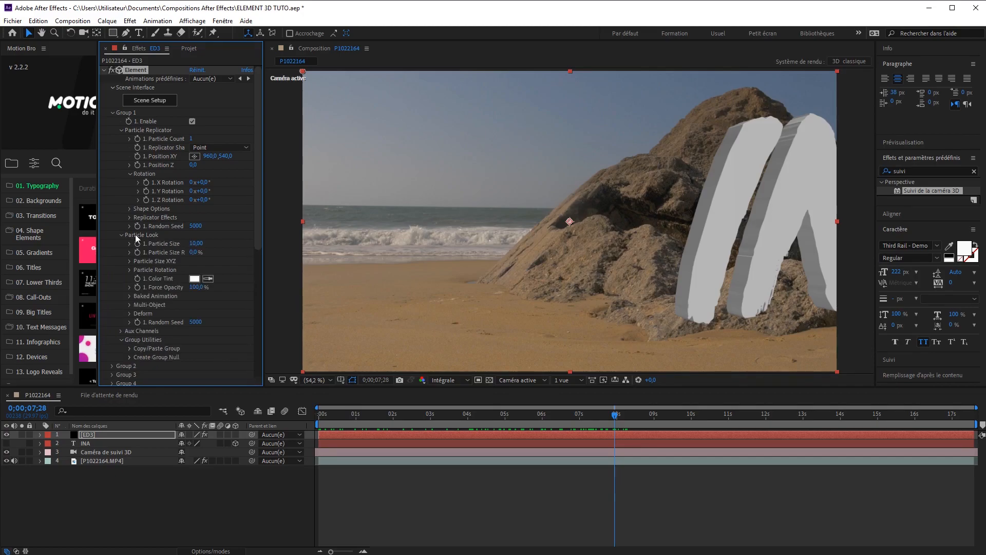
pyautogui.scroll(-3, 226, 319)
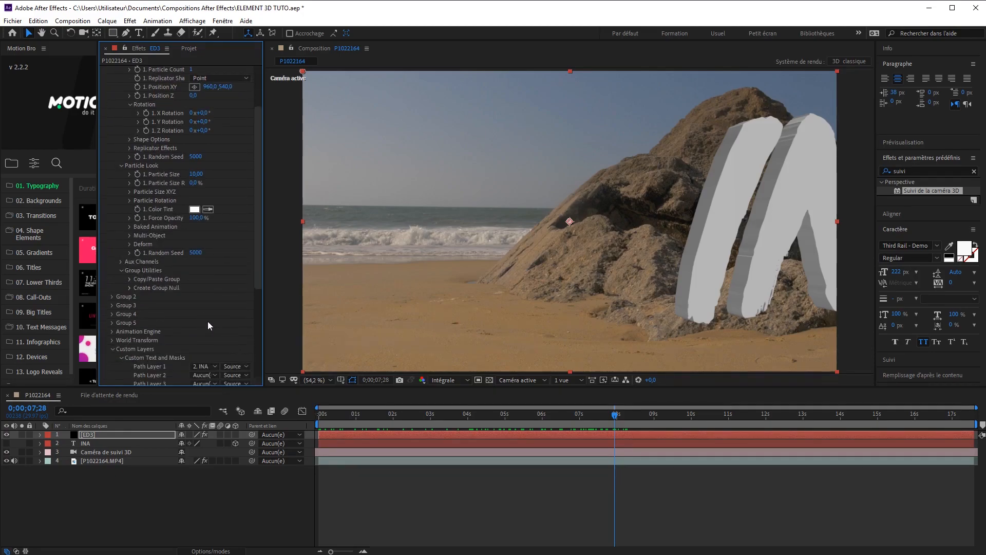
pyautogui.scroll(3, 208, 322)
# Briefly show the INA text layer, hide it again and expand its Transform properties.
pyautogui.click(94, 444)
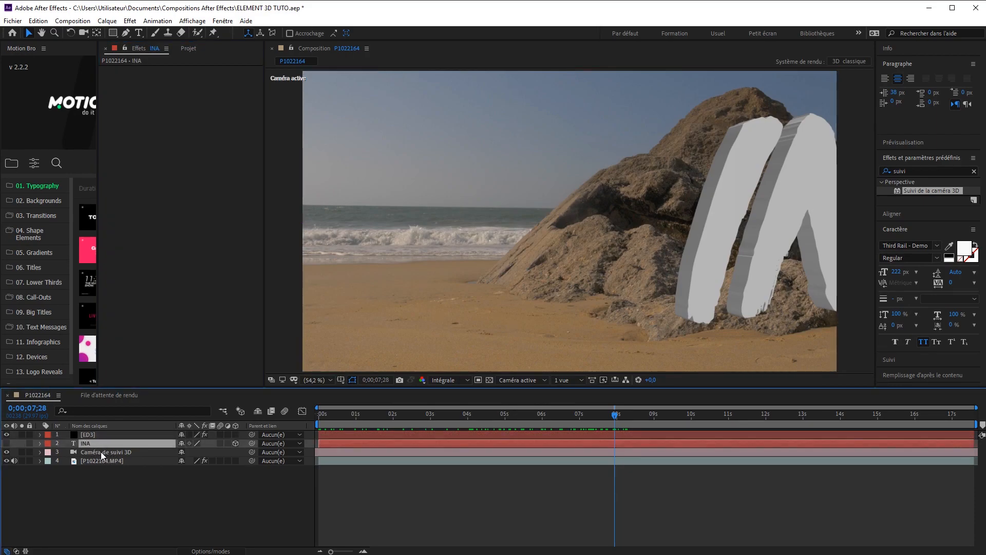
pyautogui.moveTo(6, 452); pyautogui.dragTo(6, 443)
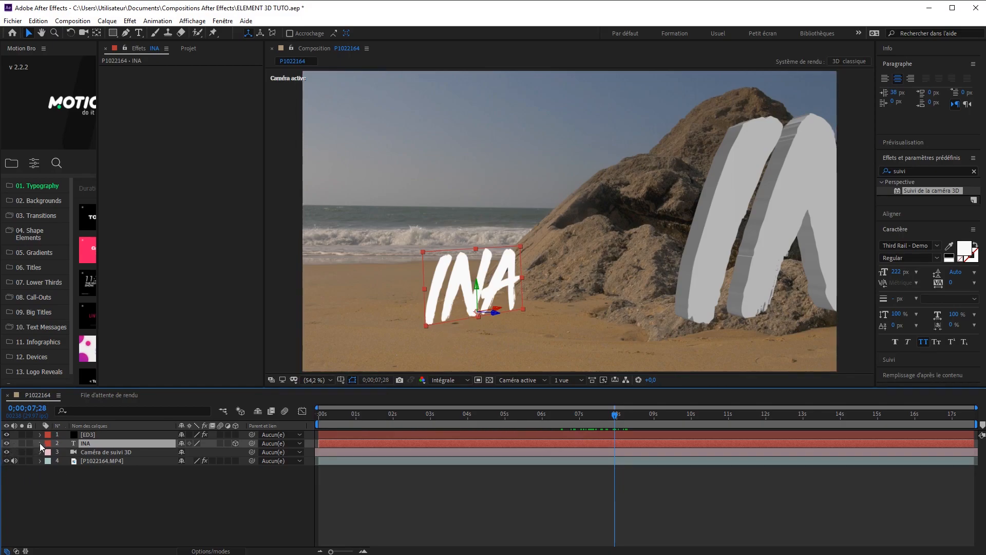
pyautogui.click(6, 443)
pyautogui.click(40, 443)
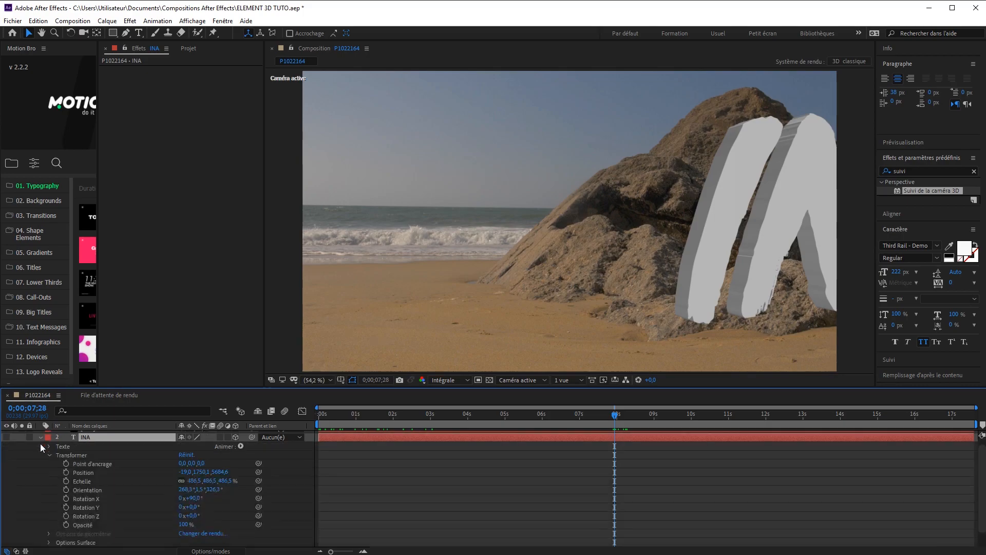
pyautogui.scroll(1, 480, 446)
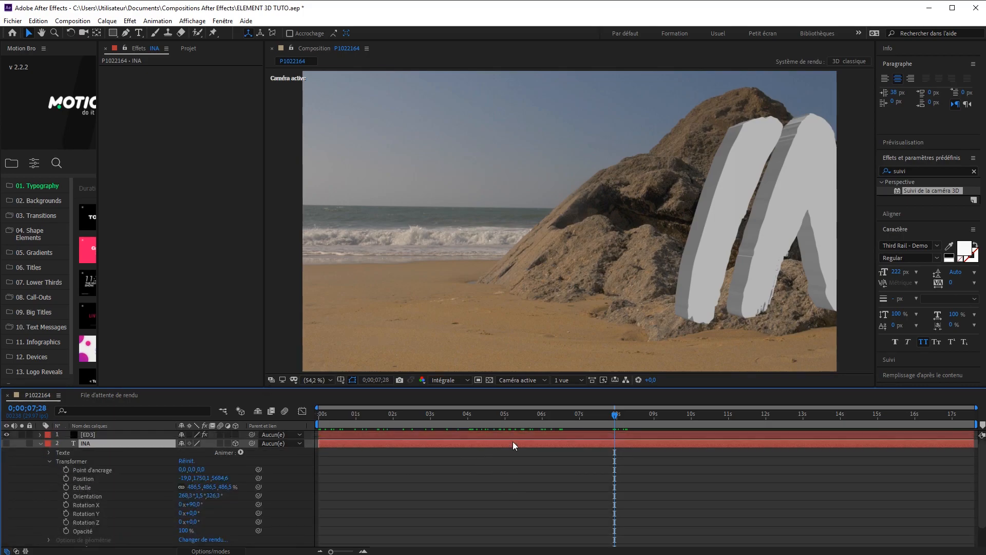
# Preview the ED3 layer's 3D text up to 0;00;06;22 and check the INA layer's visibility.
pyautogui.click(514, 434)
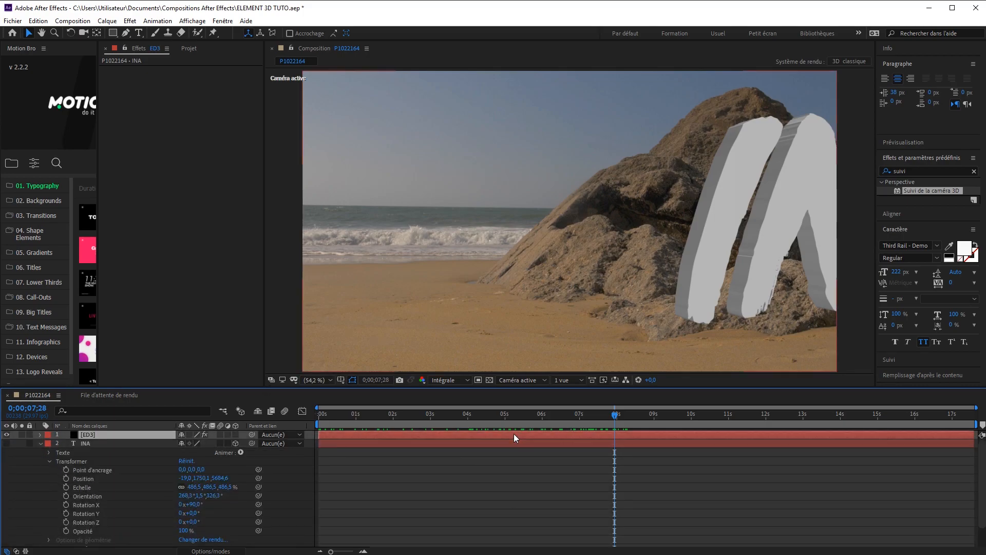
pyautogui.click(544, 425)
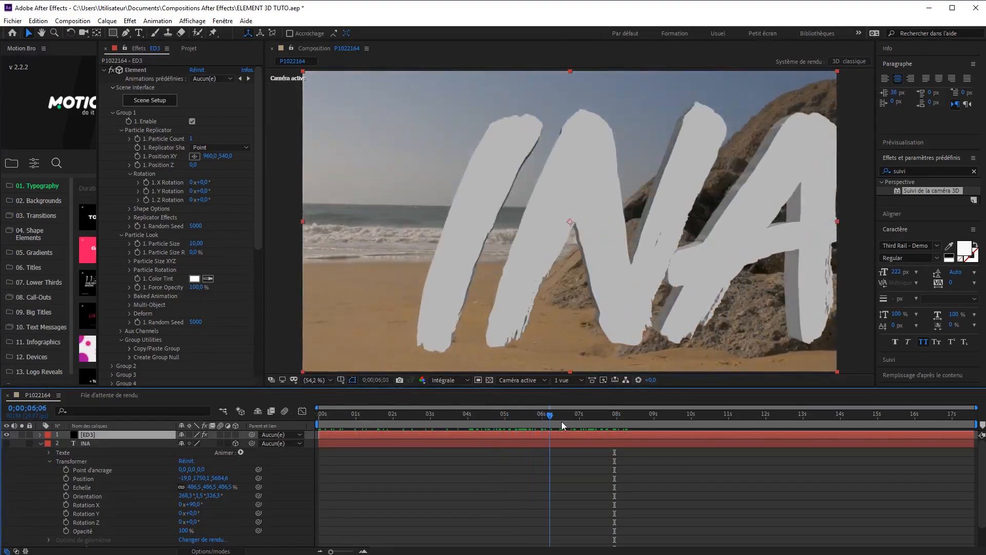
pyautogui.press('space')
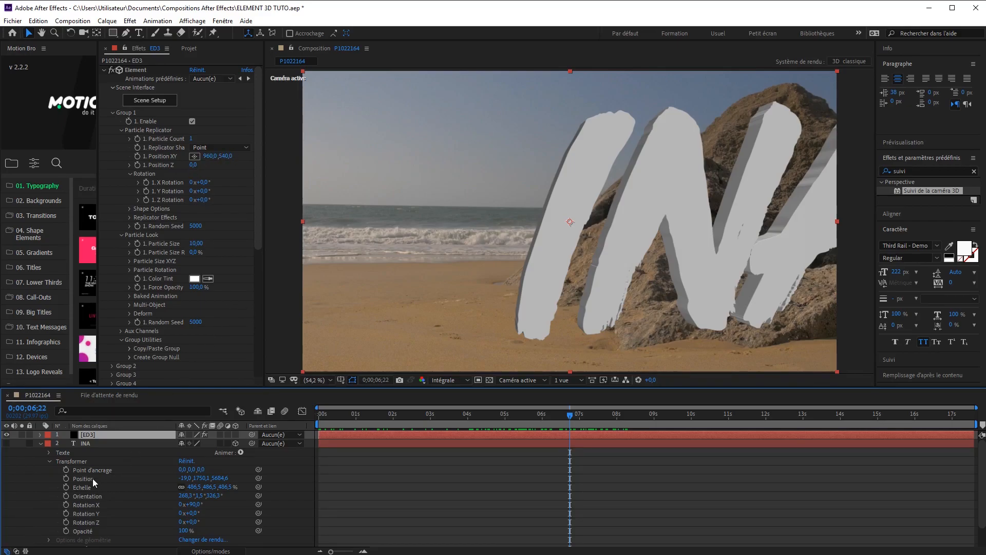
pyautogui.click(77, 442)
pyautogui.click(9, 445)
pyautogui.click(9, 445)
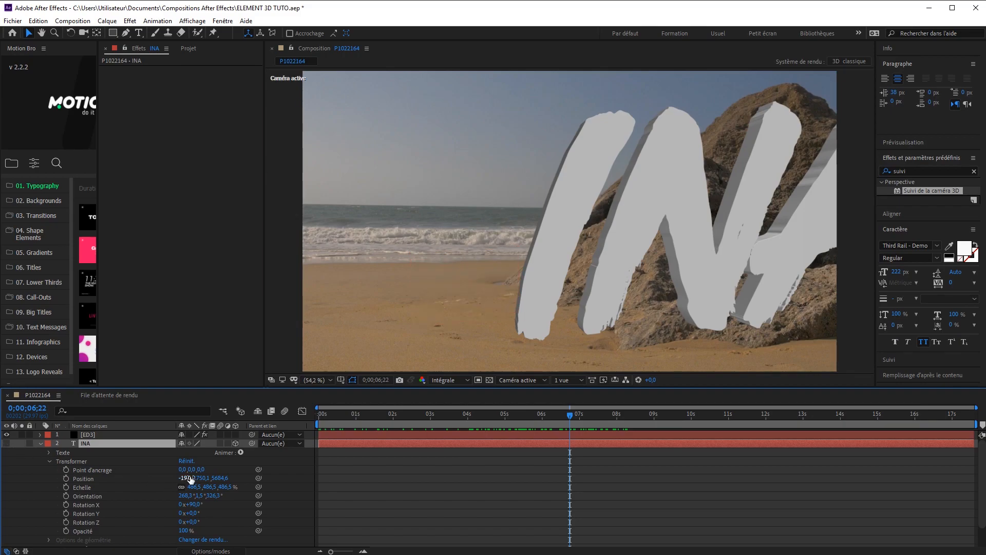
# Copy the INA layer's X Position of -19,0 into the X value of Element's Group 1 Position XY on the ED3 layer.
pyautogui.click(381, 435)
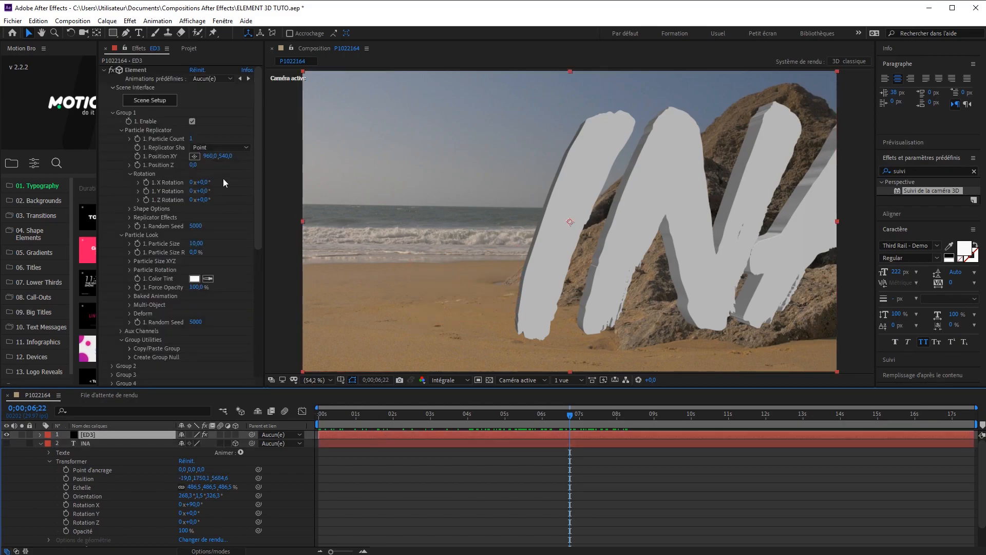
pyautogui.click(188, 478)
pyautogui.hotkey('ctrl', 'c')
pyautogui.rightClick(188, 478)
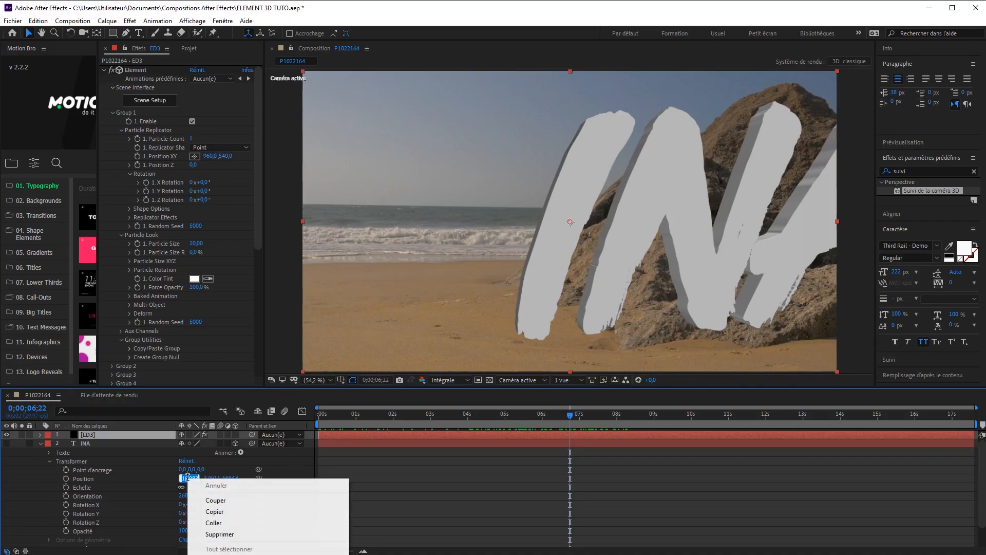
pyautogui.click(221, 508)
pyautogui.click(210, 156)
pyautogui.rightClick(212, 156)
pyautogui.click(244, 203)
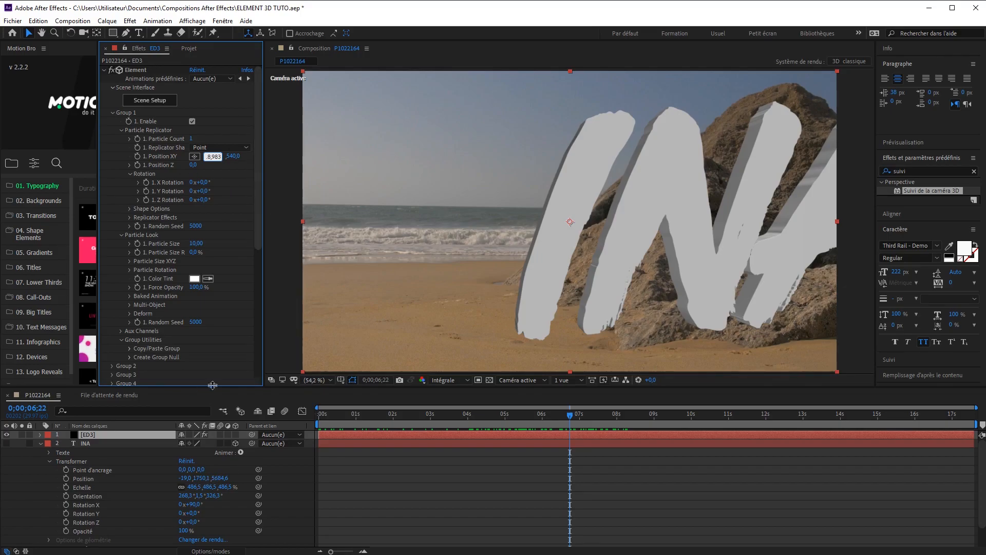
# Copy the INA layer's Y Position of 1750,1 into the Y value of Group 1's Position XY.
pyautogui.click(204, 478)
pyautogui.rightClick(203, 478)
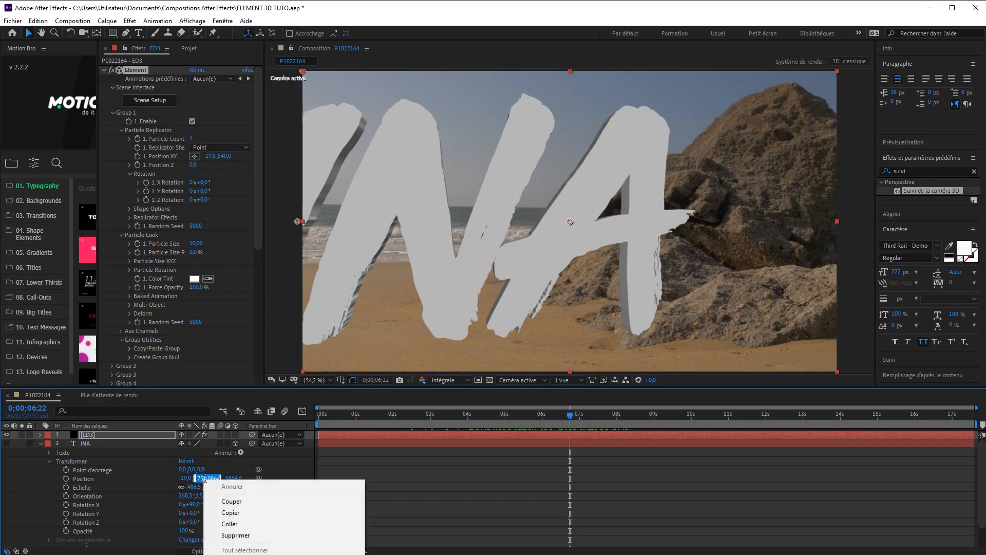
pyautogui.click(246, 513)
pyautogui.click(226, 157)
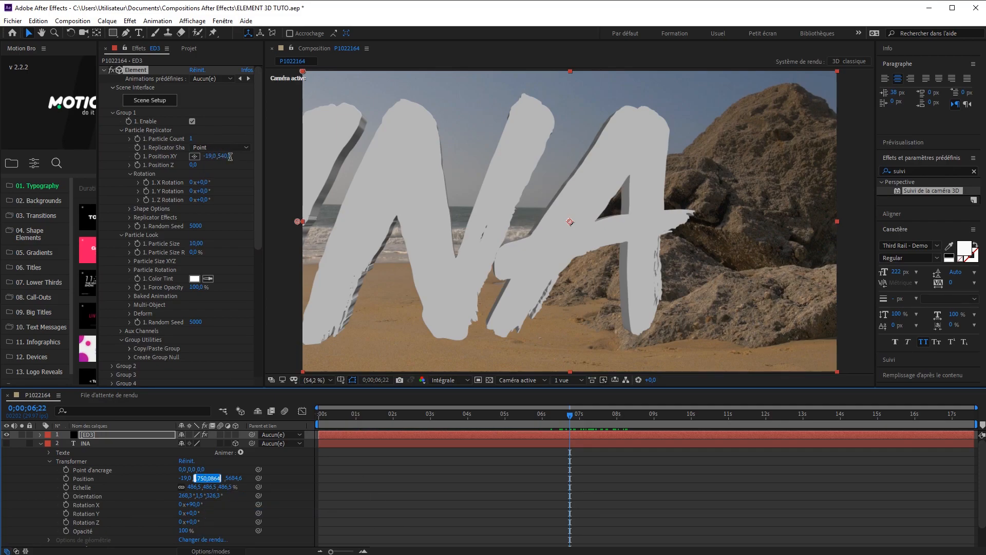
pyautogui.rightClick(230, 157)
pyautogui.click(269, 202)
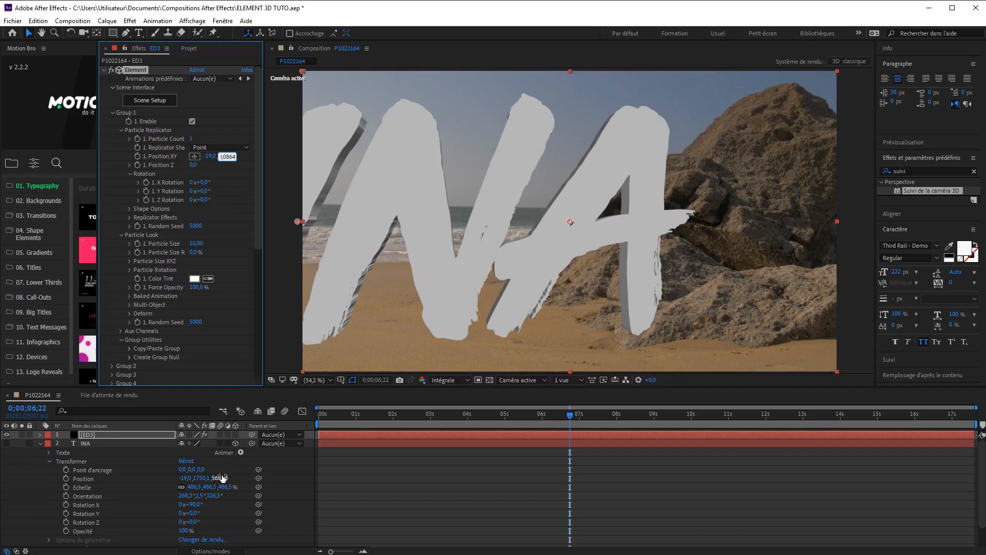
# Copy the INA layer's Z Position of 5684,6 into Group 1's Position Z.
pyautogui.click(220, 478)
pyautogui.rightClick(227, 478)
pyautogui.click(252, 513)
pyautogui.click(193, 165)
pyautogui.rightClick(194, 165)
pyautogui.click(230, 209)
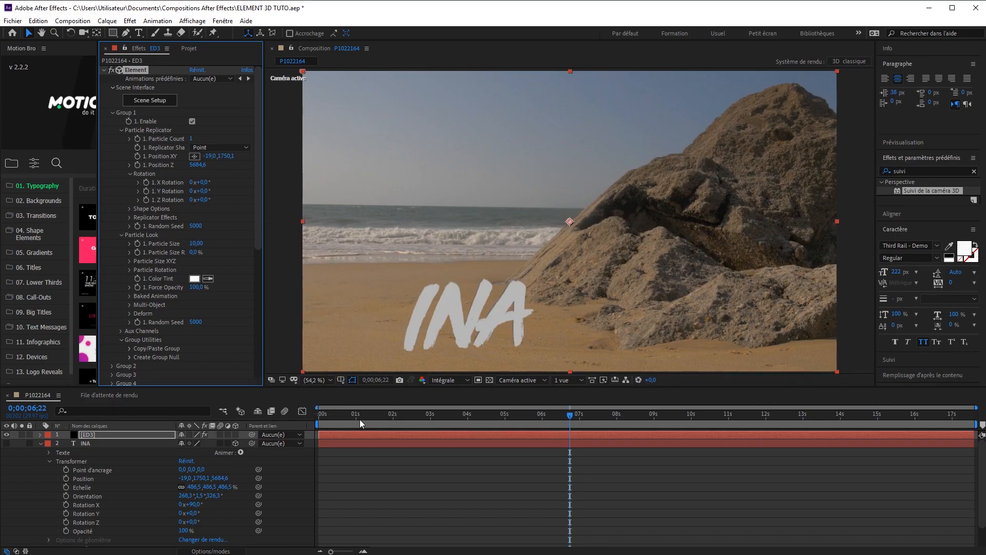
# Preview the 3D text, try shifting Group 1's Position XY at the first frame, and undo the shifts.
pyautogui.press('space')
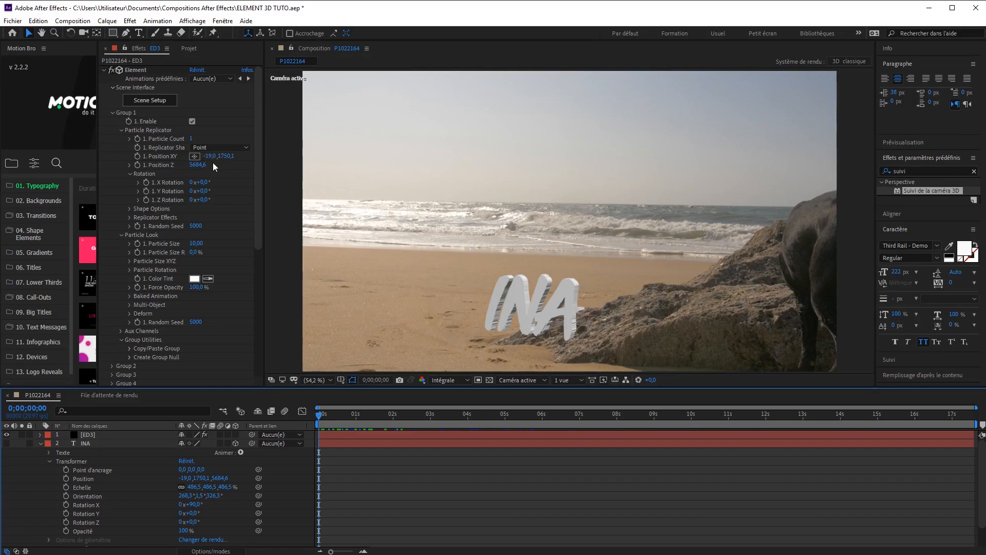
pyautogui.moveTo(210, 159); pyautogui.dragTo(245, 153)
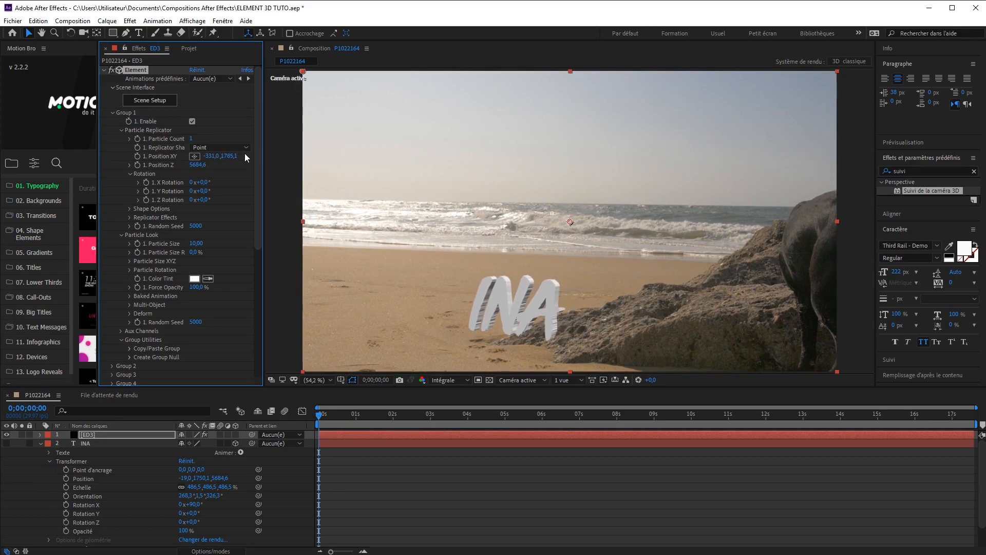
pyautogui.hotkey('ctrl', 'z')
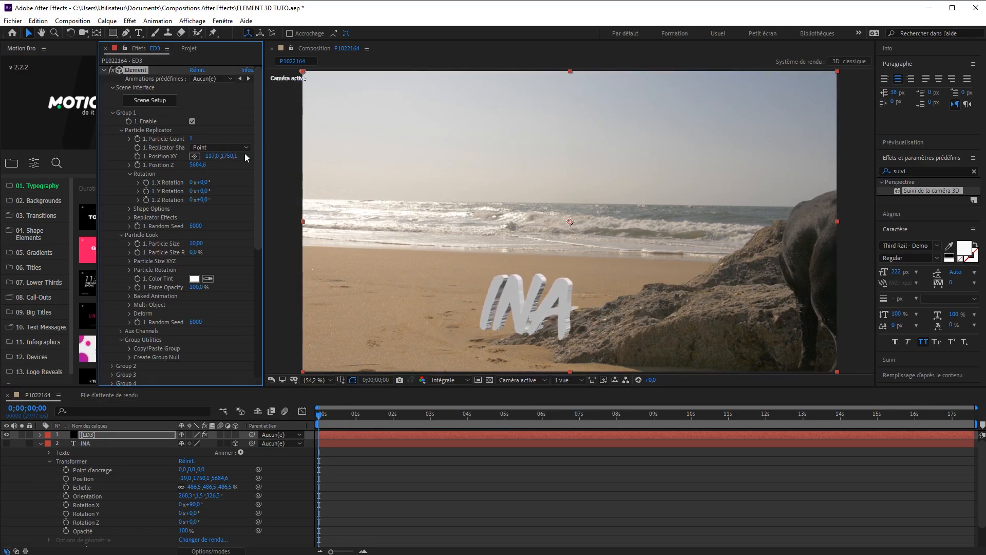
pyautogui.hotkey('ctrl', 'z')
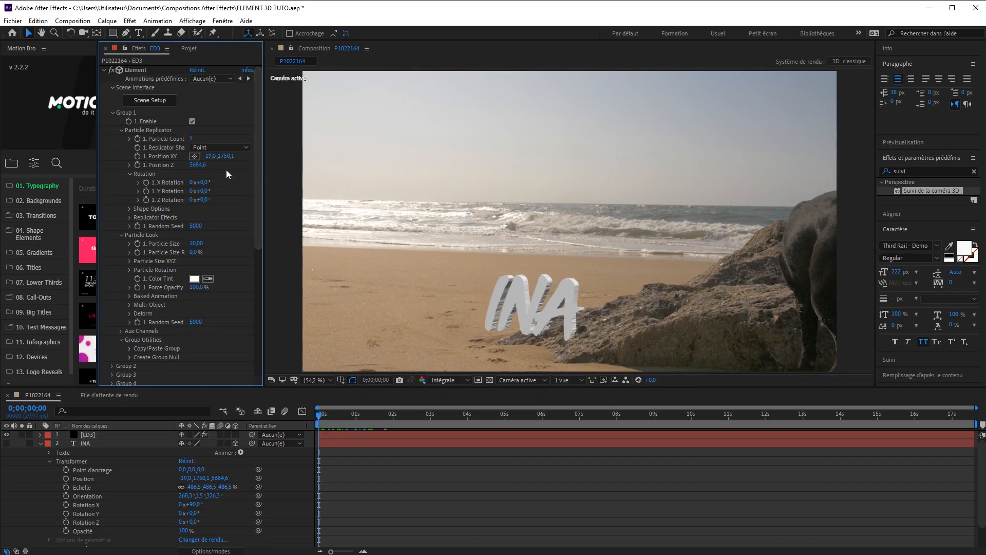
# Try out Group 1's Rotation values on the 3D text and undo the changes.
pyautogui.moveTo(203, 183)
pyautogui.mouseDown()
pyautogui.moveTo(229, 191)
pyautogui.moveTo(211, 200)
pyautogui.mouseUp()
pyautogui.hotkey('ctrl', 'z')
pyautogui.hotkey('ctrl', 'z')
pyautogui.hotkey('ctrl', 'z')
# Set Group 1's Particle Size to 29,50 and move the text to X -6553,0 and Z 14844,6.
pyautogui.moveTo(196, 243); pyautogui.dragTo(293, 241)
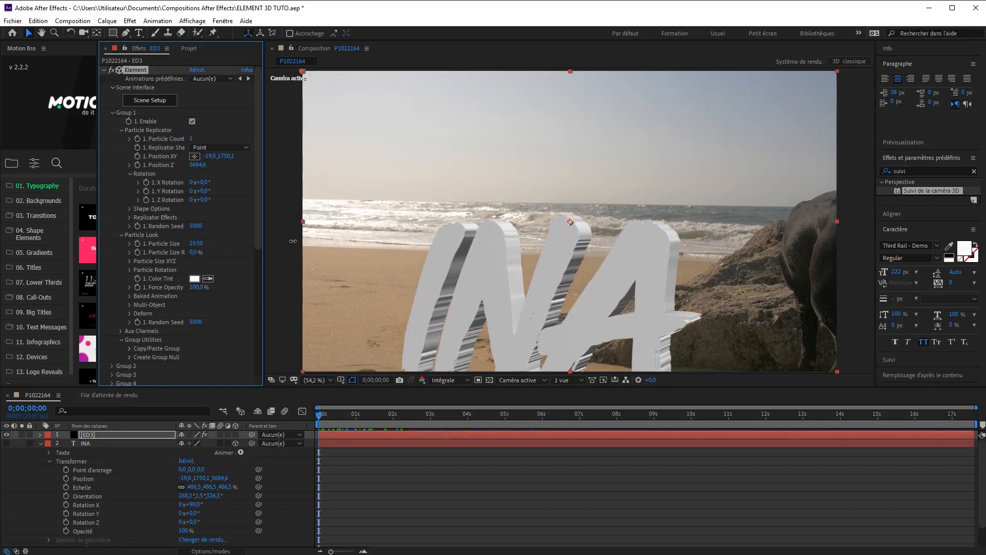
pyautogui.moveTo(366, 418); pyautogui.dragTo(304, 423)
pyautogui.keyDown('shift'); pyautogui.moveTo(208, 157); pyautogui.dragTo(419, 167); pyautogui.keyUp('shift')
pyautogui.keyDown('shift'); pyautogui.moveTo(212, 156); pyautogui.dragTo(190, 156); pyautogui.keyUp('shift')
pyautogui.keyDown('shift'); pyautogui.moveTo(190, 157); pyautogui.dragTo(132, 157); pyautogui.keyUp('shift')
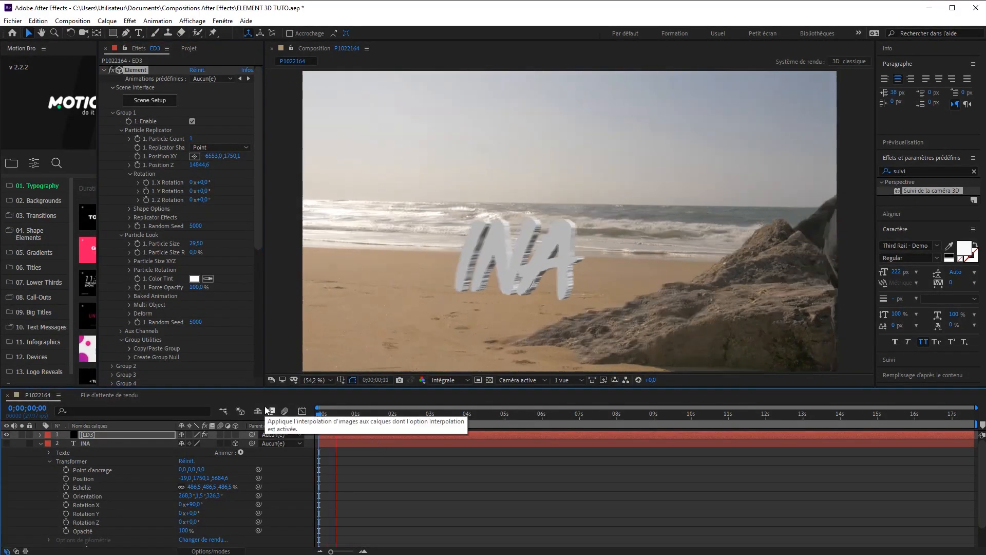
pyautogui.moveTo(321, 416); pyautogui.dragTo(636, 430)
pyautogui.press('Home')
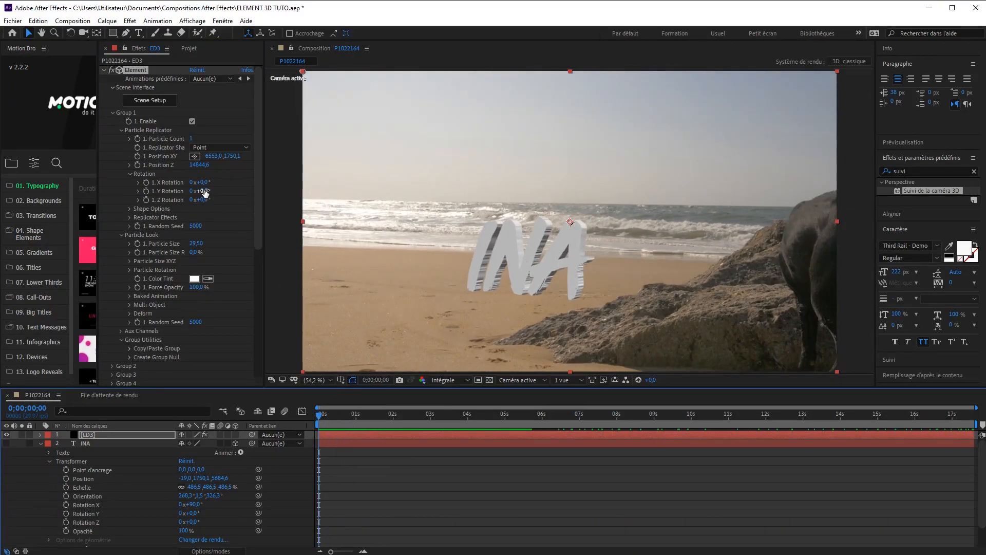
# Try an X Rotation of 17° and undo it, setting Group 1's Y Rotation to 9° instead.
pyautogui.moveTo(203, 182); pyautogui.dragTo(212, 183)
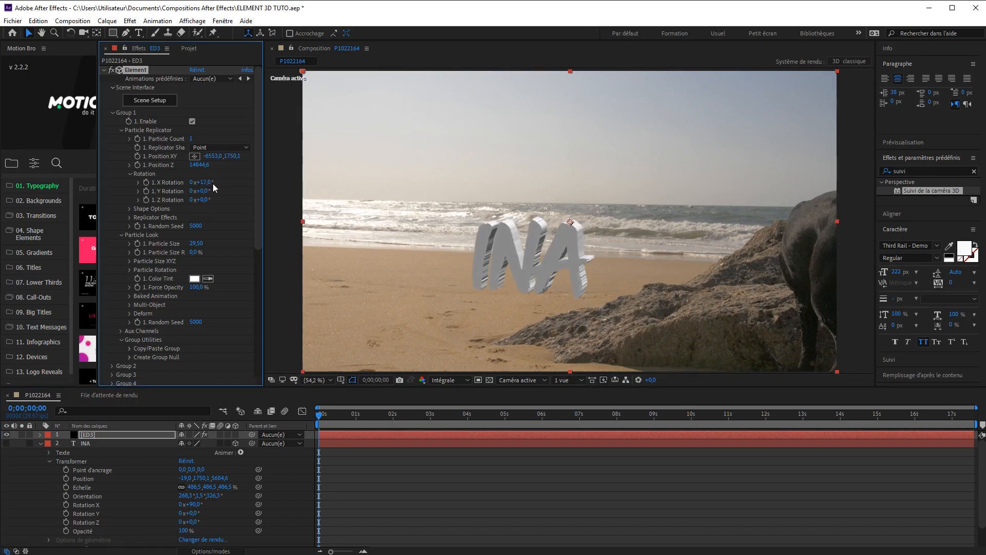
pyautogui.hotkey('ctrl', 'z')
pyautogui.moveTo(203, 192); pyautogui.dragTo(209, 192)
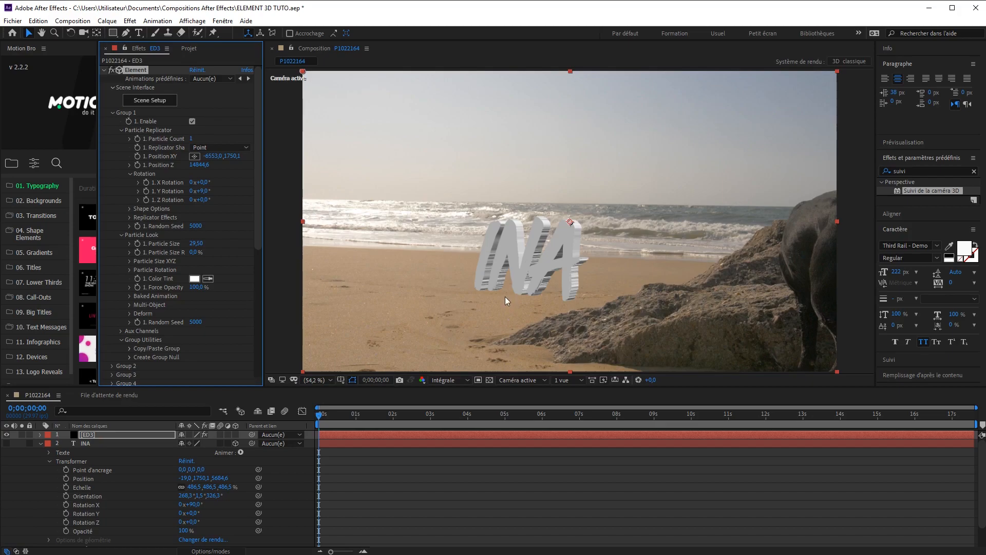
# Play the composition from the start to check how the rotated 3D text follows the camera movement.
pyautogui.press('space')
pyautogui.press('space')
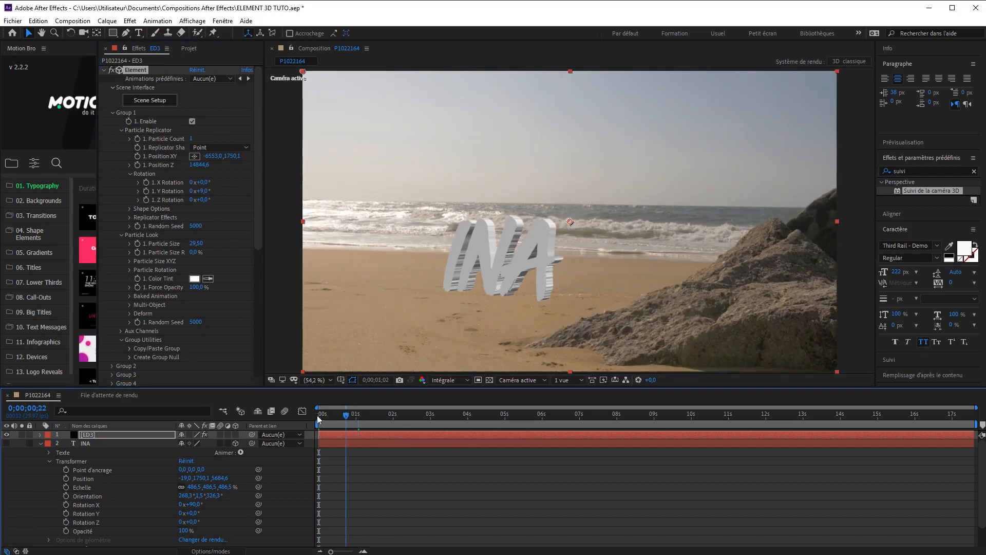
pyautogui.press('space')
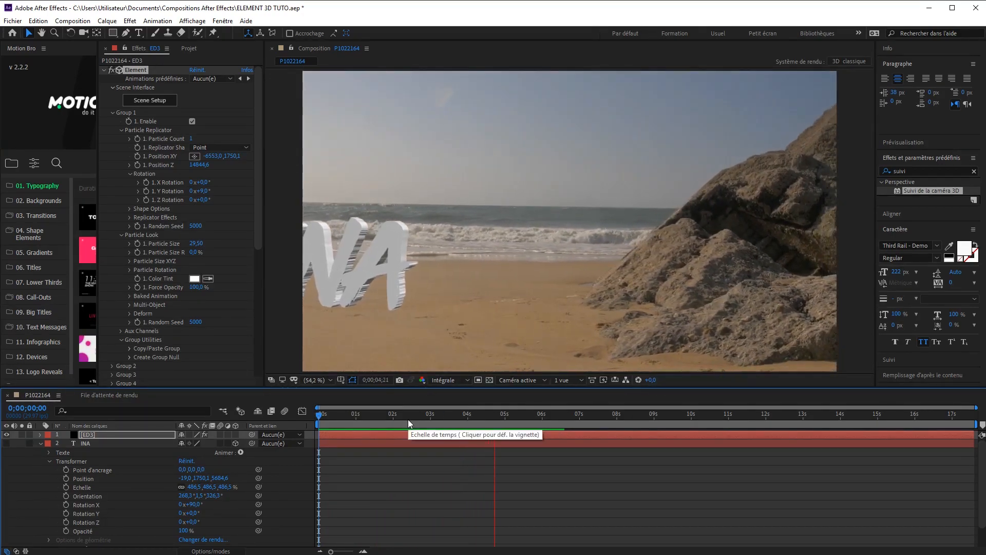
pyautogui.press('space')
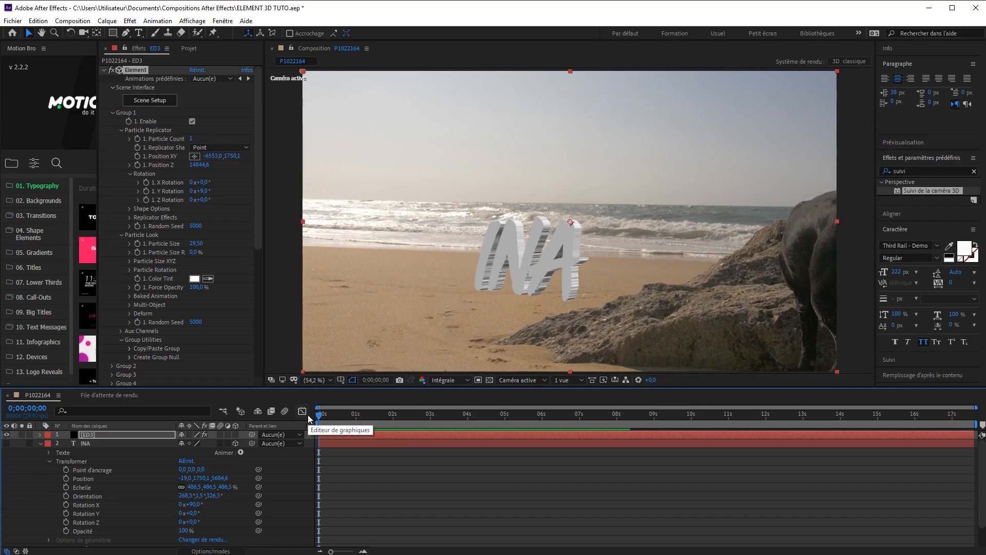
# Show the INA text layer, compare its movement with the 3D text near the start, and hide it again.
pyautogui.click(6, 443)
pyautogui.click(344, 414)
pyautogui.moveTo(377, 426); pyautogui.dragTo(206, 424)
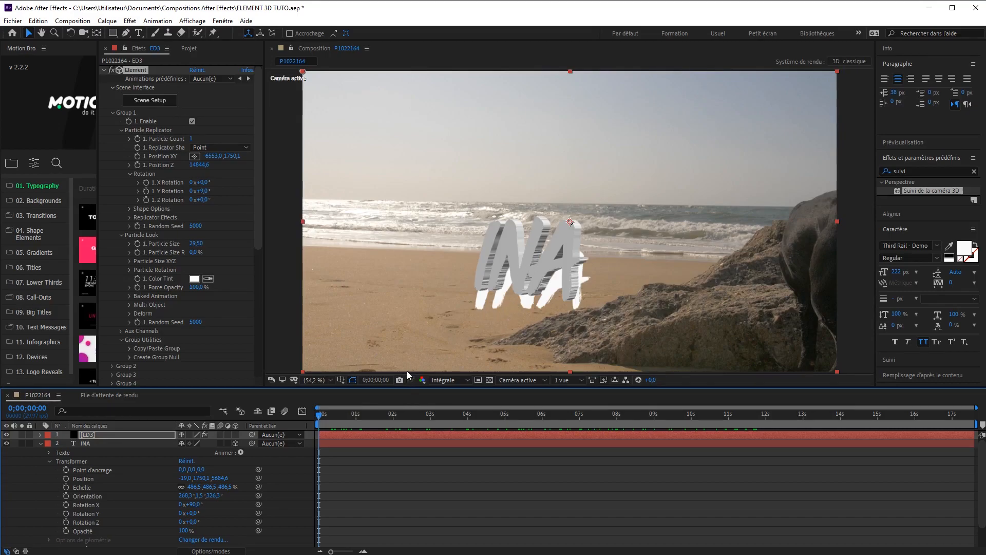
pyautogui.moveTo(364, 421); pyautogui.dragTo(307, 425)
pyautogui.click(6, 444)
pyautogui.moveTo(350, 420); pyautogui.dragTo(265, 423)
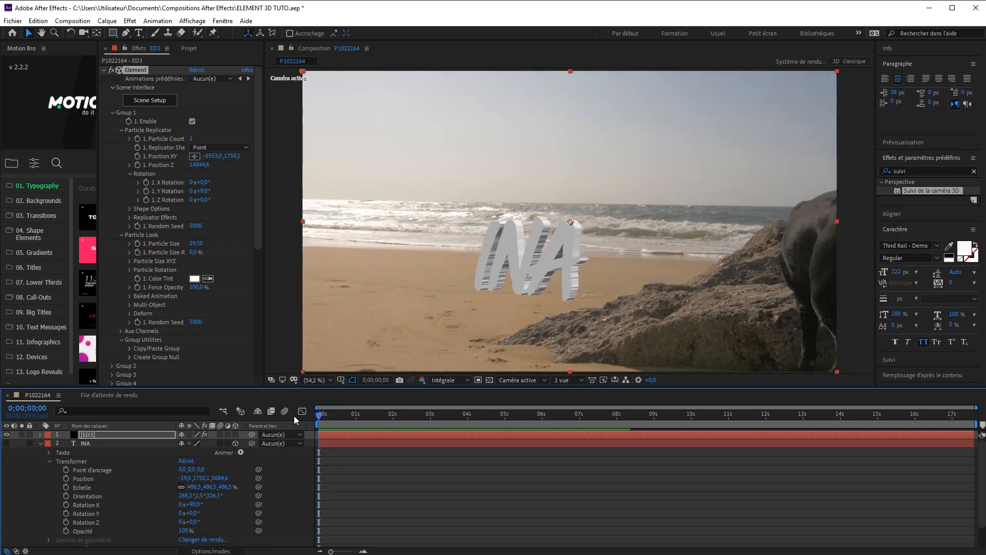
# Enable Position XY and Position Z keyframes at 0;00;00;00 and reveal them in the ED3 layer's Group 1 Particle Replicator properties.
pyautogui.click(137, 156)
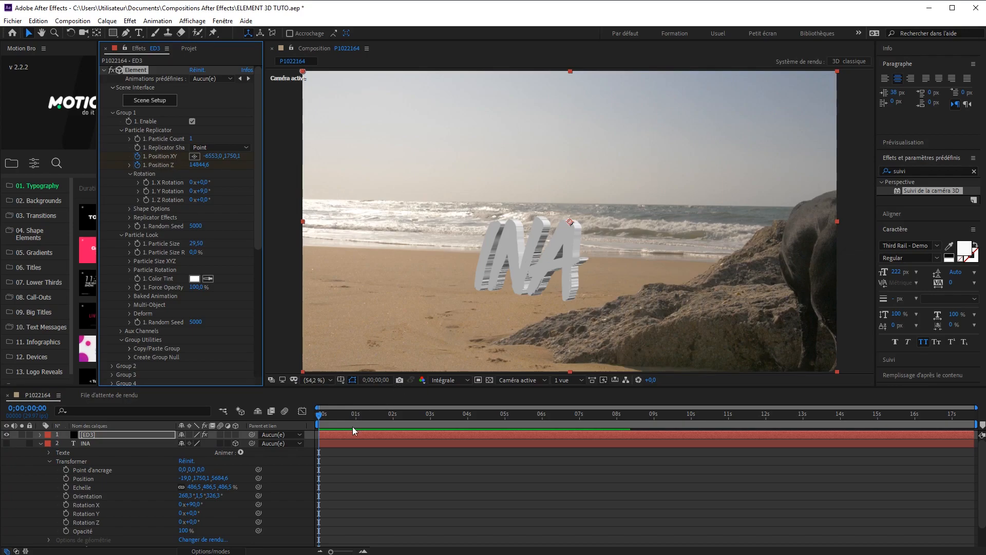
pyautogui.click(41, 435)
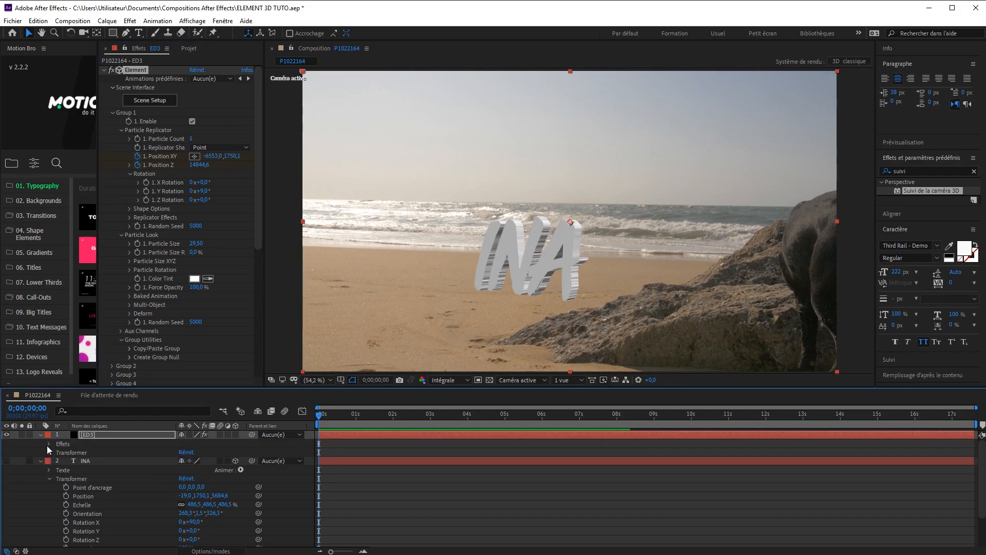
pyautogui.click(49, 444)
pyautogui.click(56, 452)
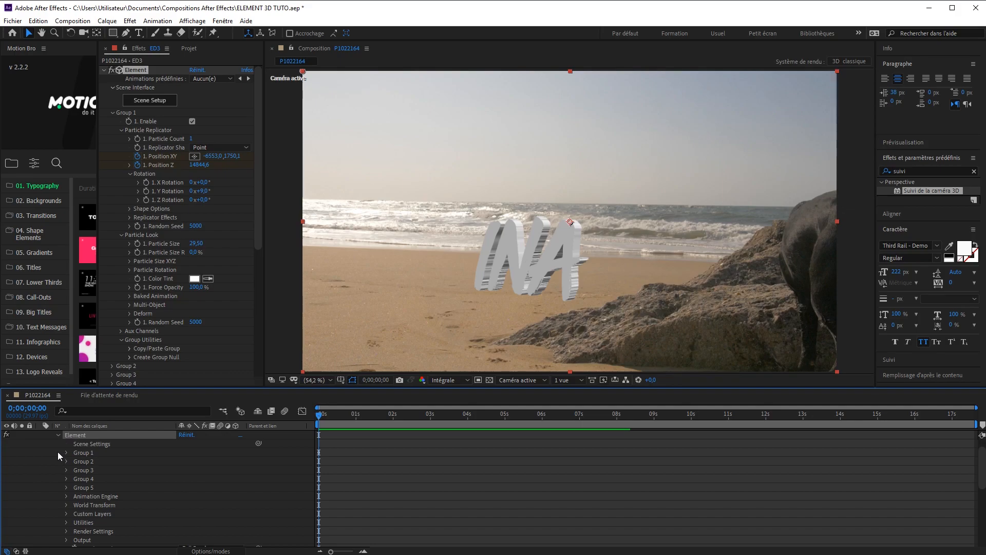
pyautogui.click(65, 453)
pyautogui.click(74, 470)
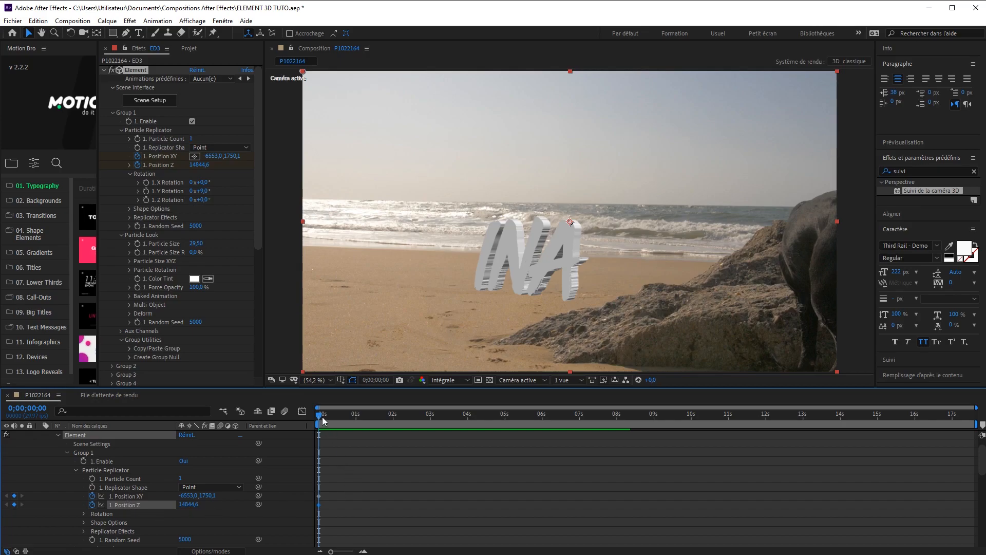
# Check the 3D text's placement over the first frames and at 100 % magnification, restoring the full-frame view.
pyautogui.press('space')
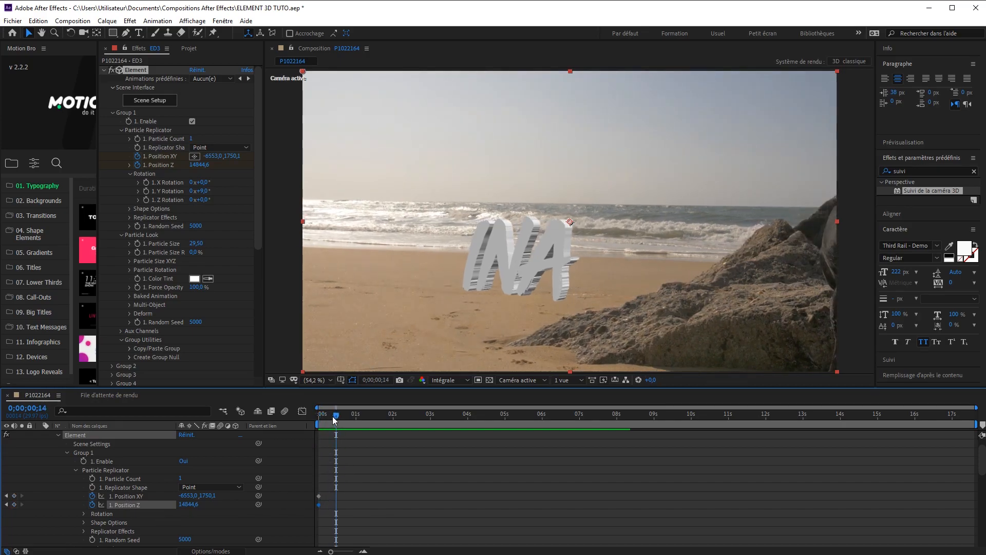
pyautogui.press('space')
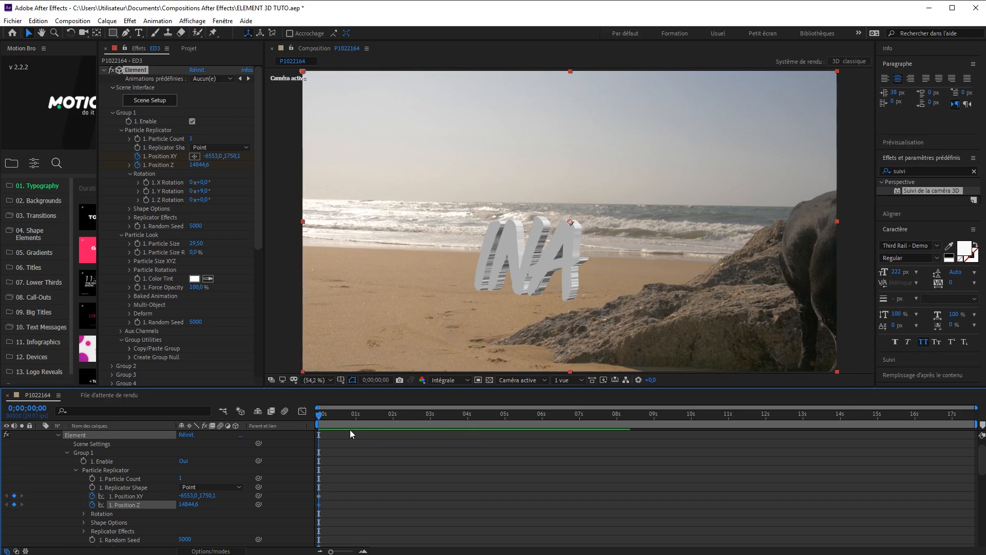
pyautogui.moveTo(321, 413); pyautogui.dragTo(292, 421)
pyautogui.scroll(2, 582, 311)
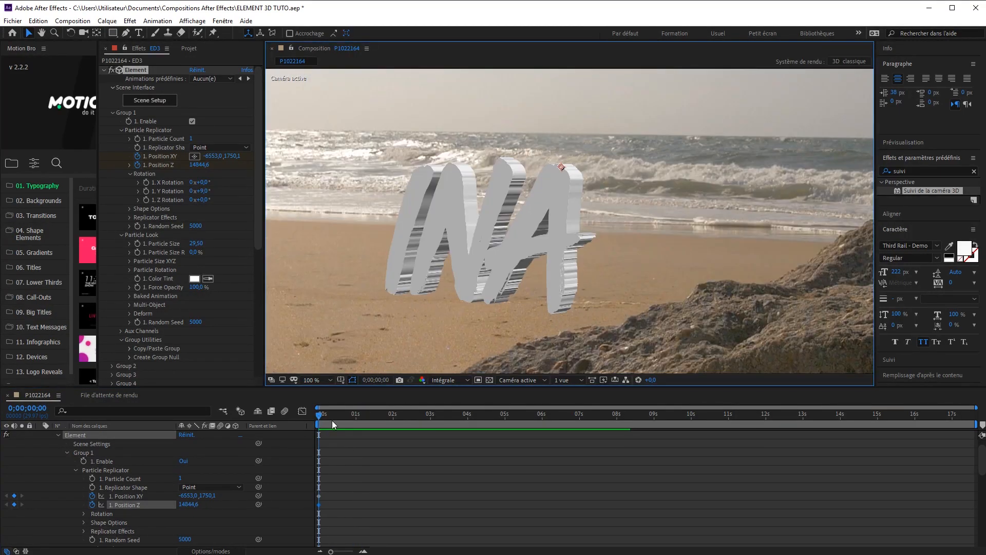
pyautogui.click(321, 380)
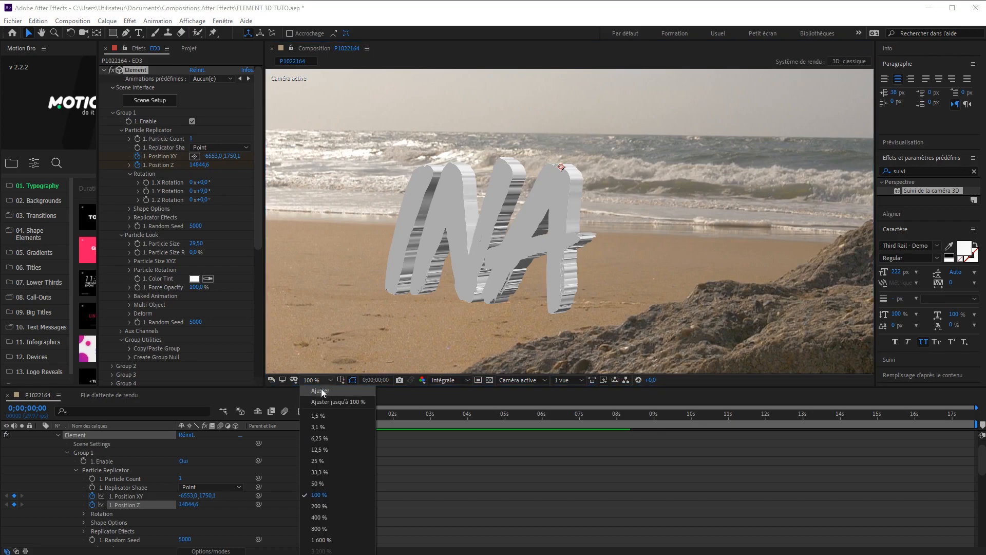
pyautogui.click(328, 546)
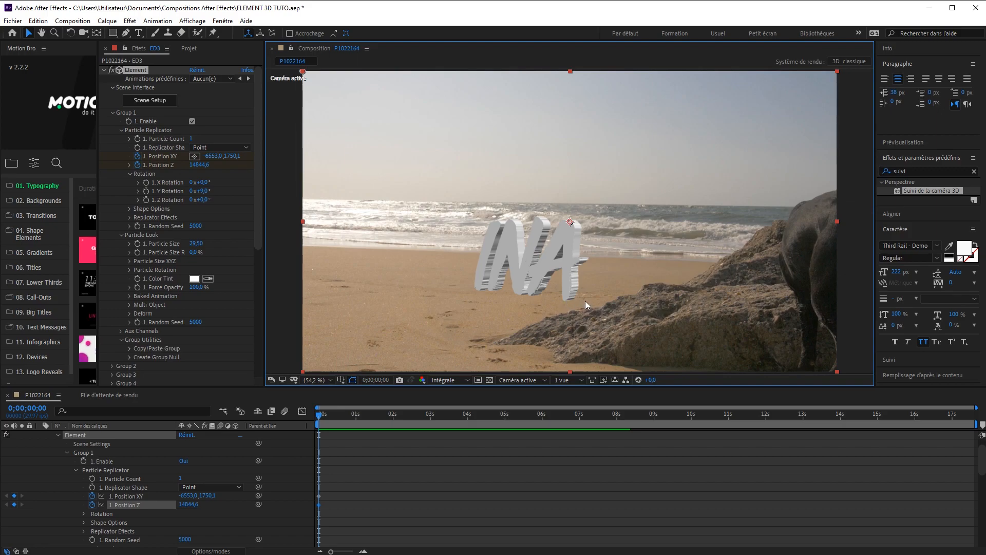
# Keyframe Group 1's Position XY at 0;00;05;29 with an X value of -2681,0 to bring INA back into frame.
pyautogui.moveTo(315, 417); pyautogui.dragTo(564, 440)
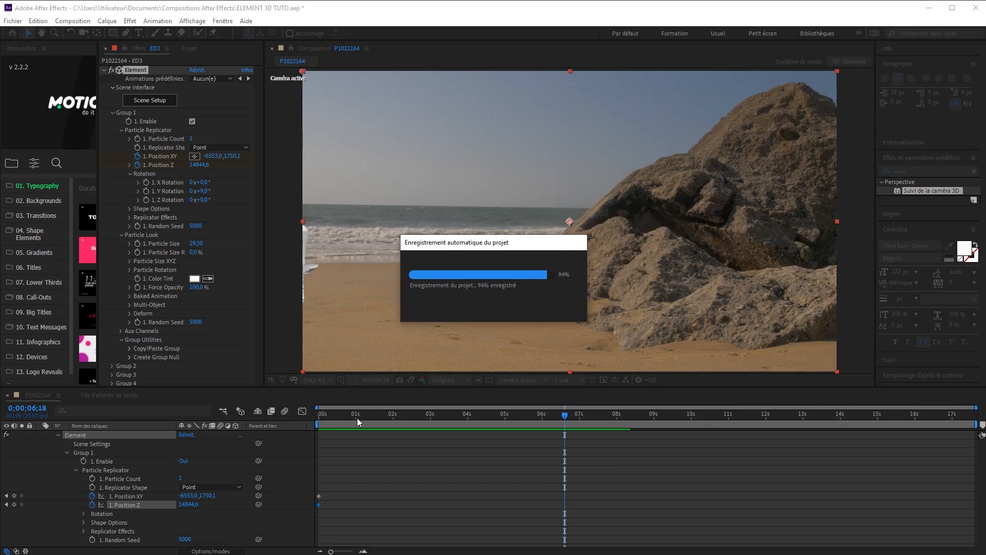
pyautogui.moveTo(366, 417); pyautogui.dragTo(541, 440)
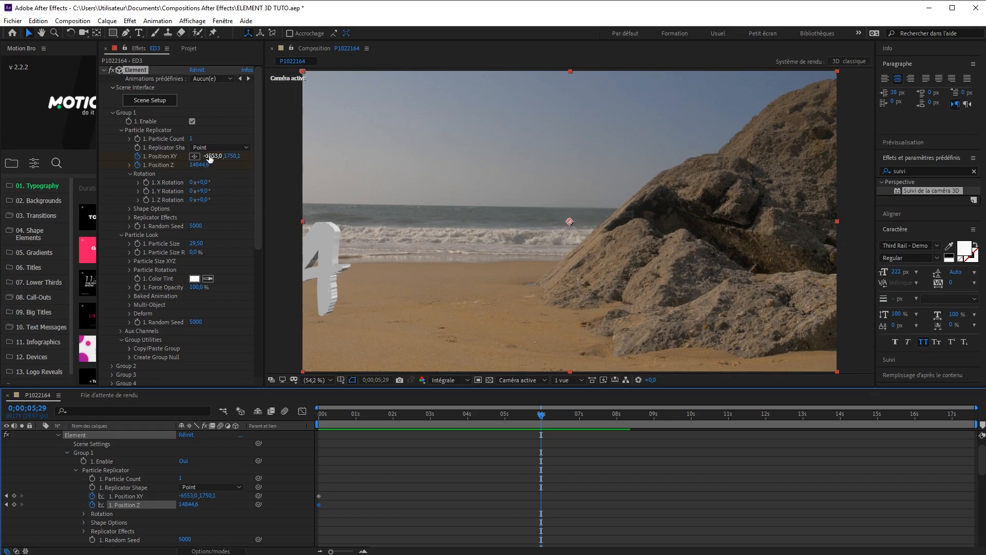
pyautogui.moveTo(208, 158); pyautogui.dragTo(582, 165)
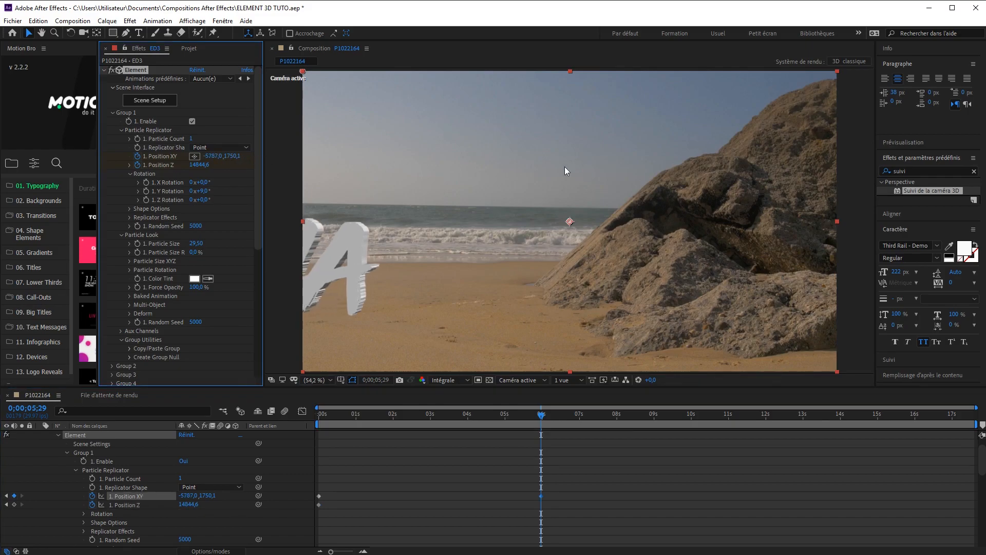
pyautogui.moveTo(208, 156); pyautogui.dragTo(771, 164)
pyautogui.moveTo(293, 163); pyautogui.dragTo(771, 167)
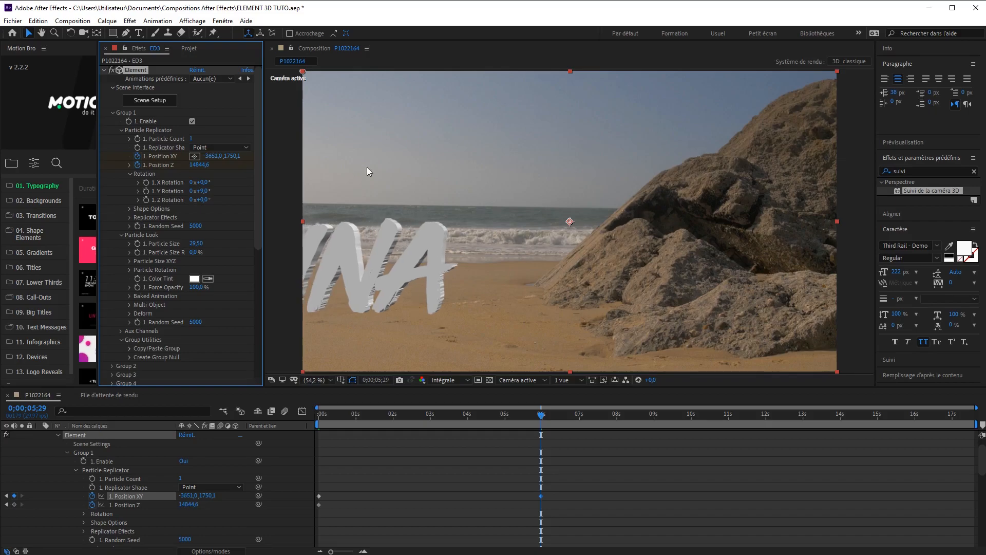
pyautogui.moveTo(215, 157); pyautogui.dragTo(712, 158)
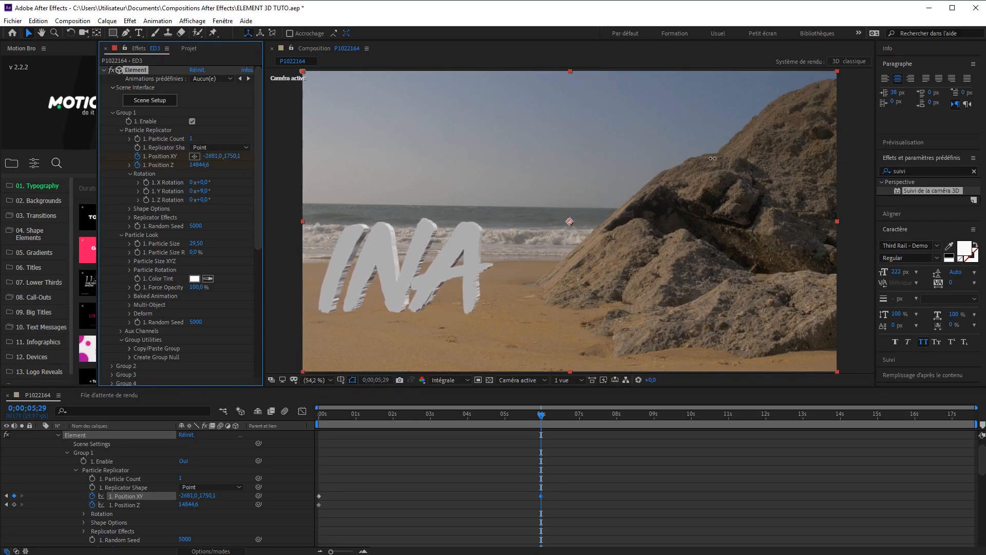
# Keyframe Group 1's Position Z at 0;00;05;29 with a value of 15924,6, and play from the start to check INA's movement.
pyautogui.moveTo(538, 421); pyautogui.dragTo(288, 415)
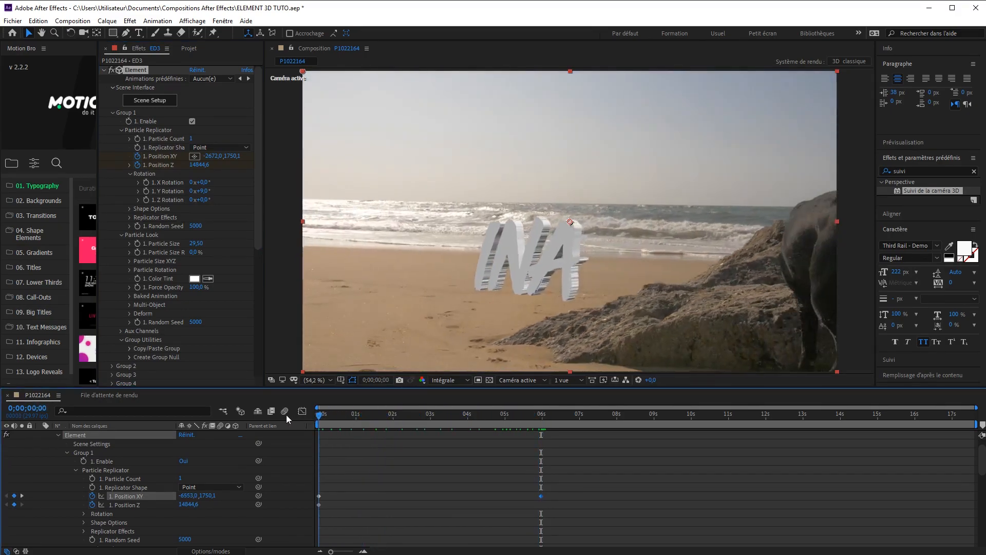
pyautogui.press('space')
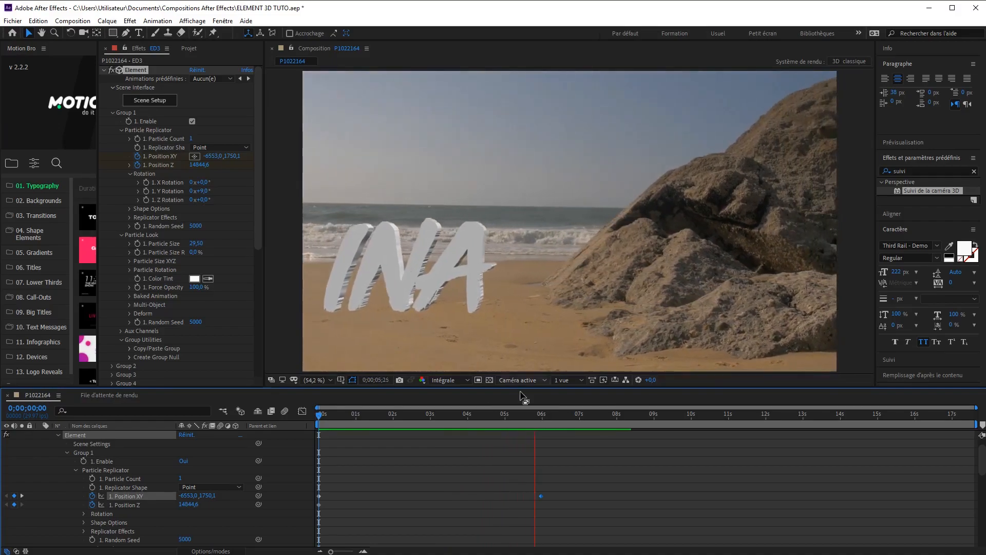
pyautogui.moveTo(536, 424); pyautogui.dragTo(541, 424)
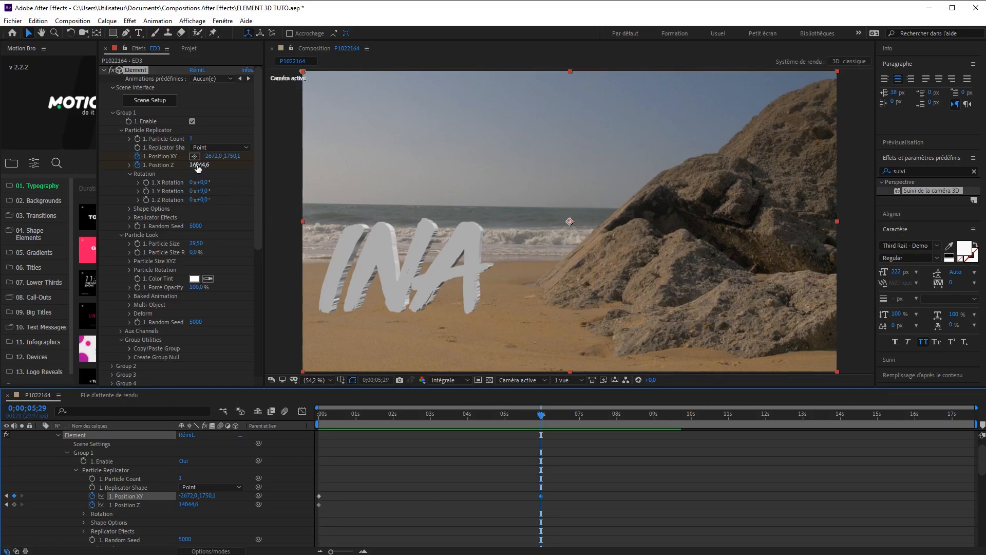
pyautogui.moveTo(198, 168); pyautogui.dragTo(253, 169)
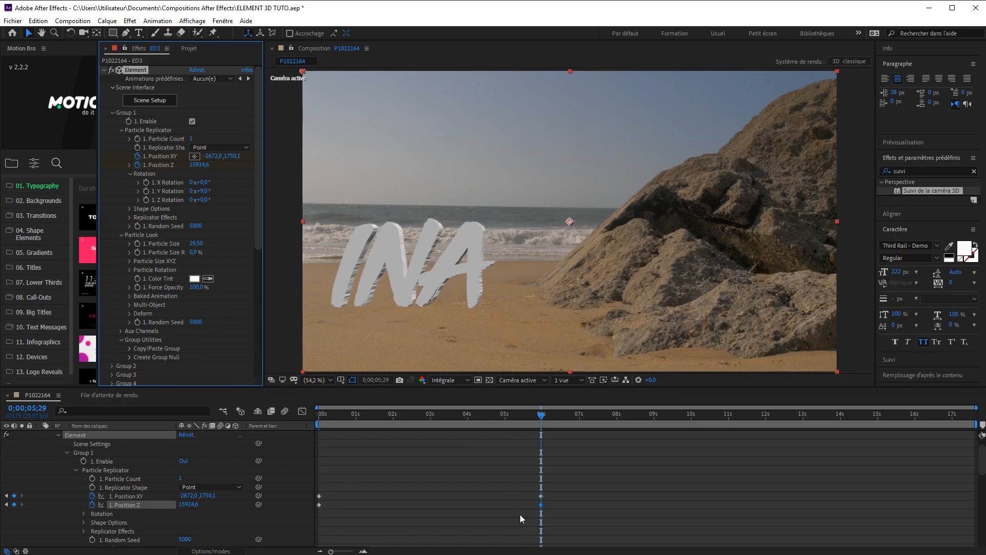
pyautogui.press('Home')
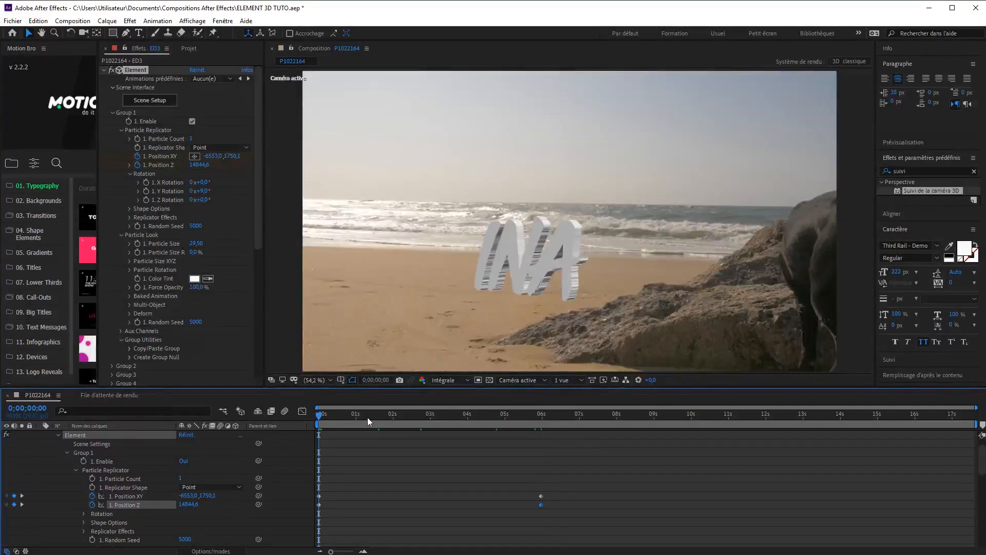
pyautogui.press('space')
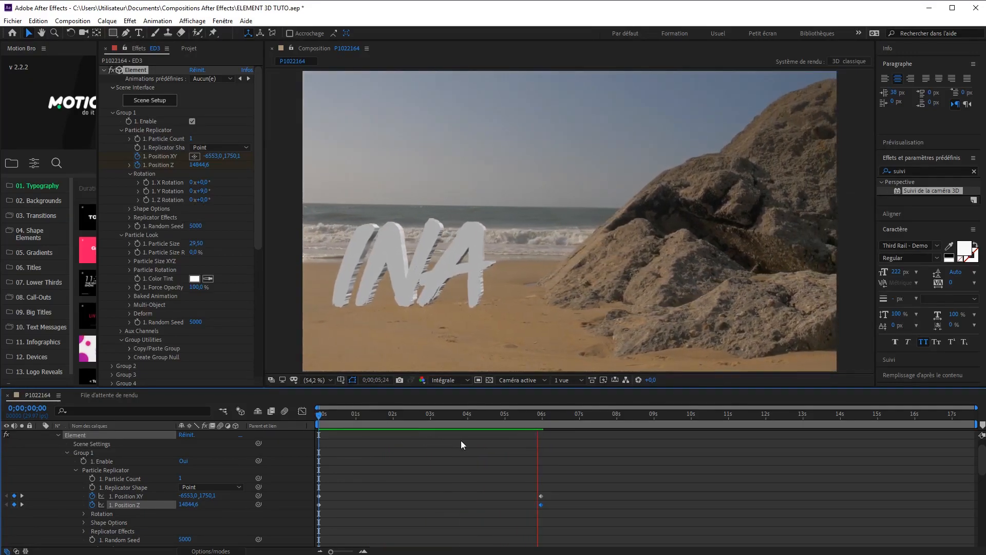
pyautogui.press('space')
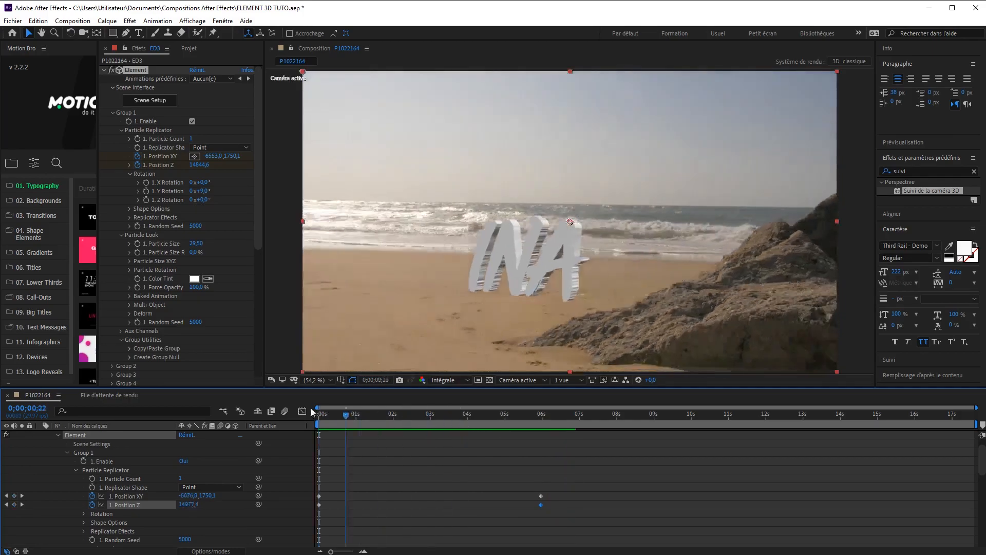
pyautogui.press('space')
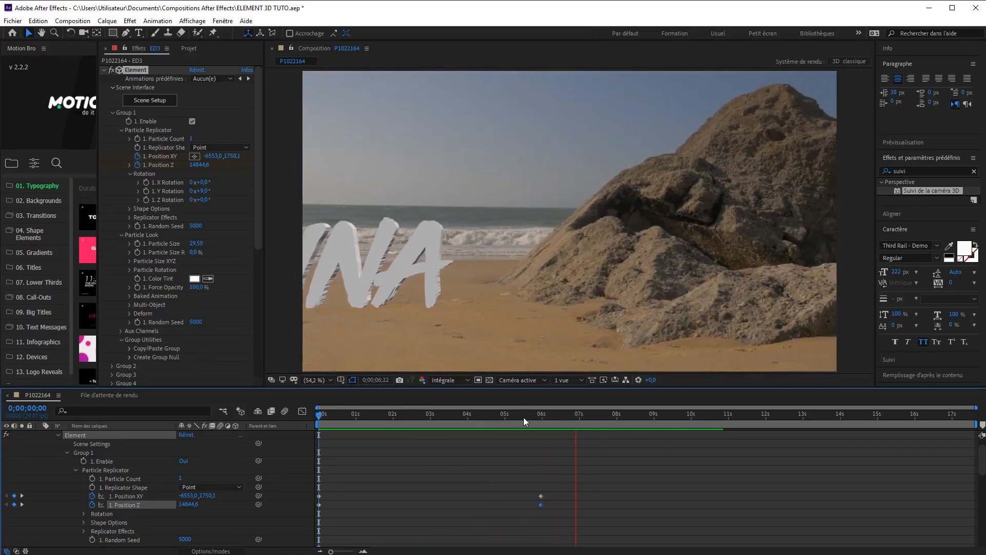
# Keyframe Group 1's Position XY at 0;00;17;17 with an X value of 6299,0 and play the composition from the start.
pyautogui.click(539, 424)
pyautogui.moveTo(541, 421); pyautogui.dragTo(974, 416)
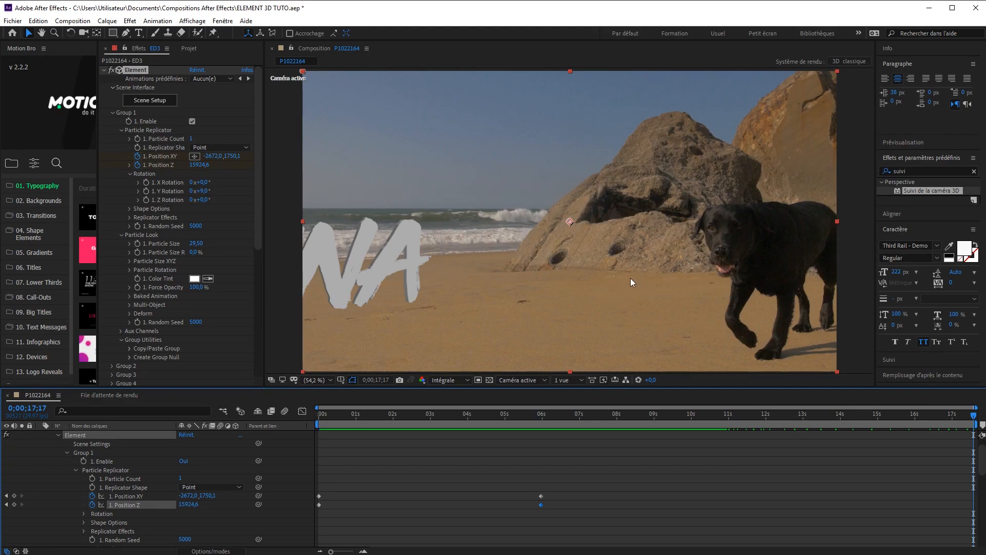
pyautogui.moveTo(211, 158); pyautogui.dragTo(701, 181)
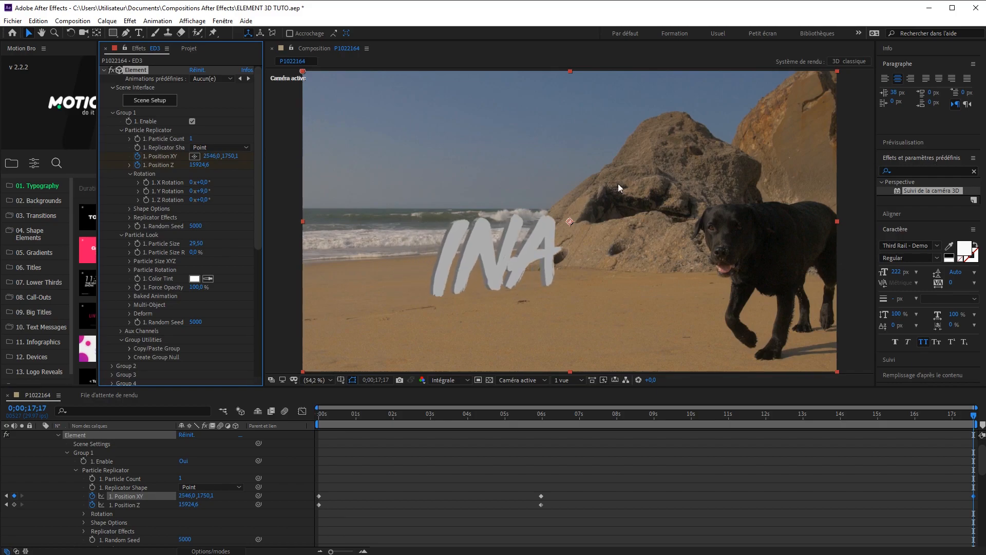
pyautogui.moveTo(209, 157); pyautogui.dragTo(424, 170)
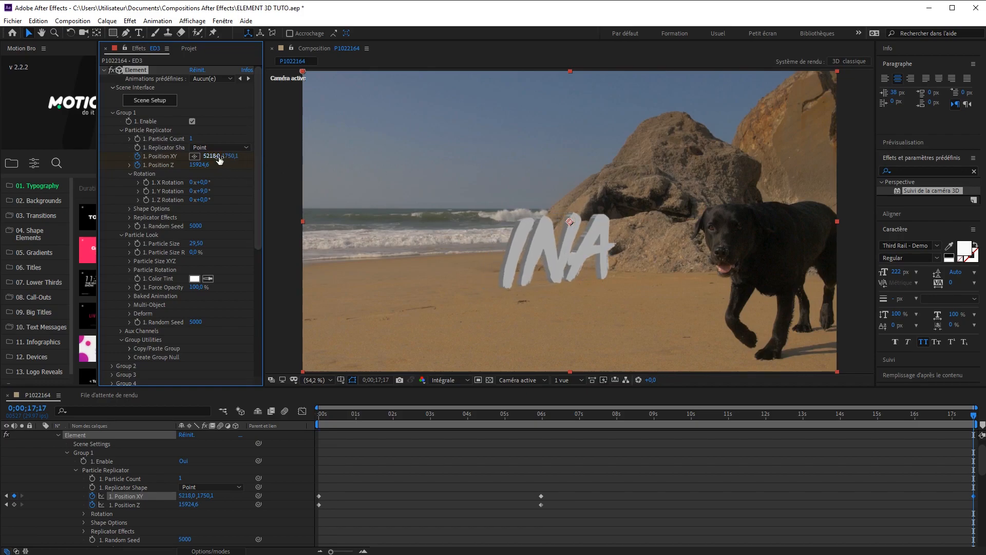
pyautogui.moveTo(220, 156); pyautogui.dragTo(752, 195)
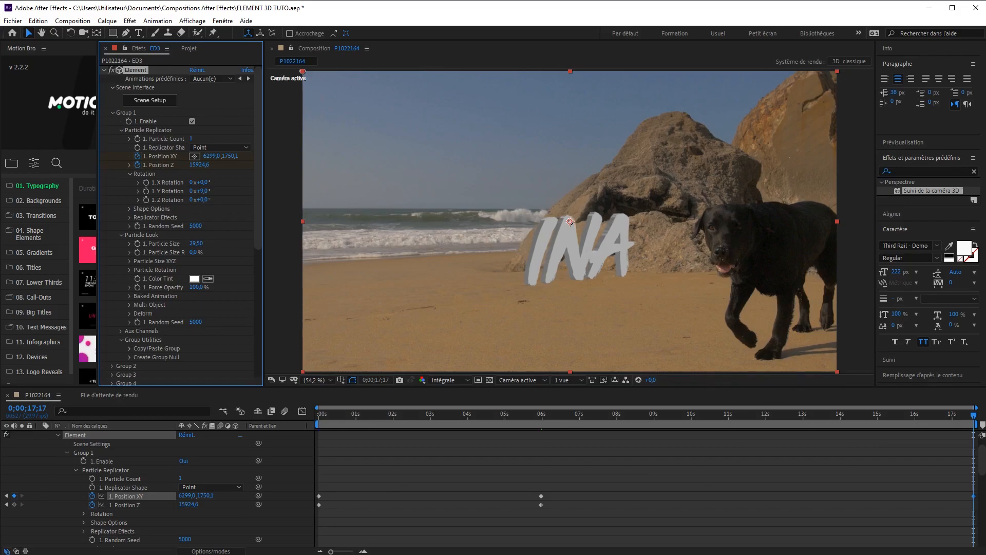
pyautogui.moveTo(848, 418); pyautogui.dragTo(307, 420)
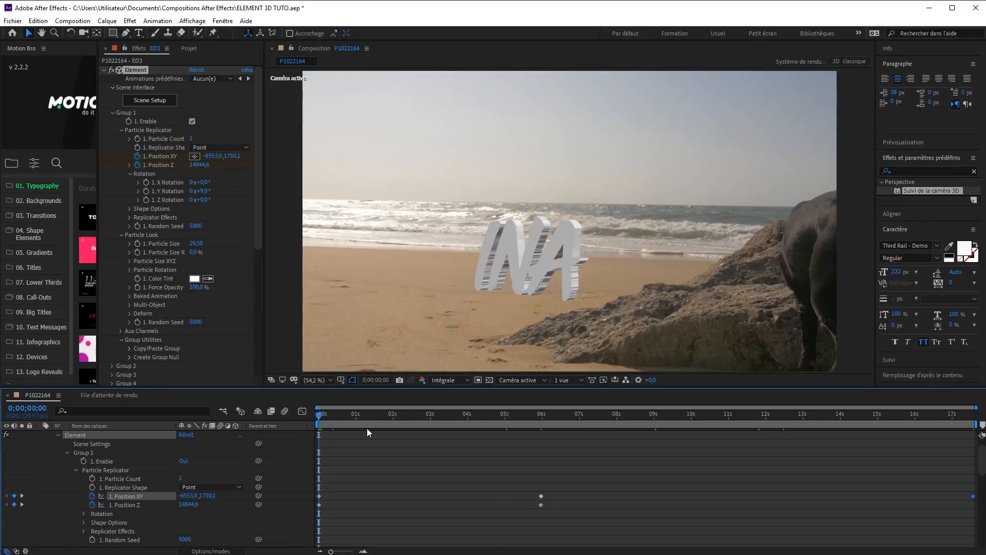
pyautogui.press('space')
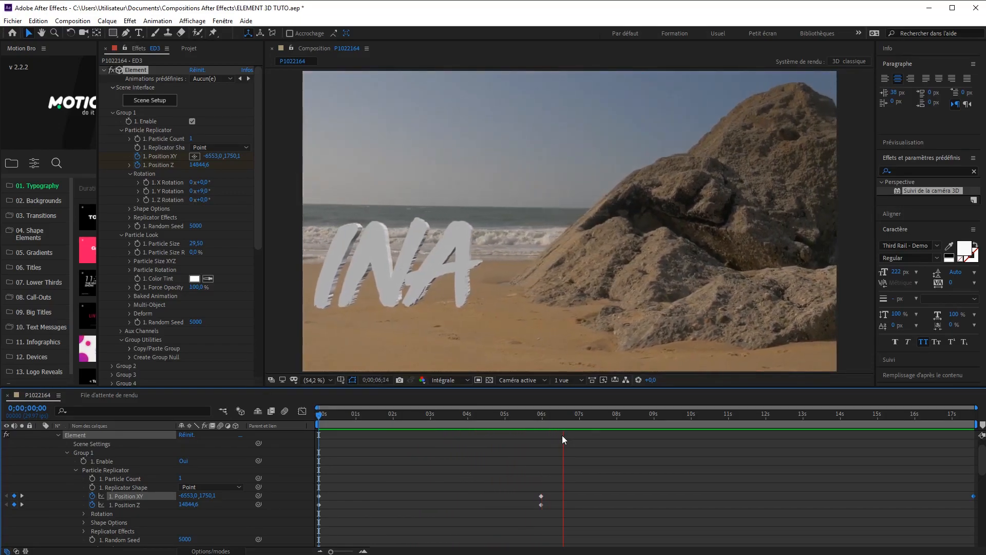
pyautogui.press('space')
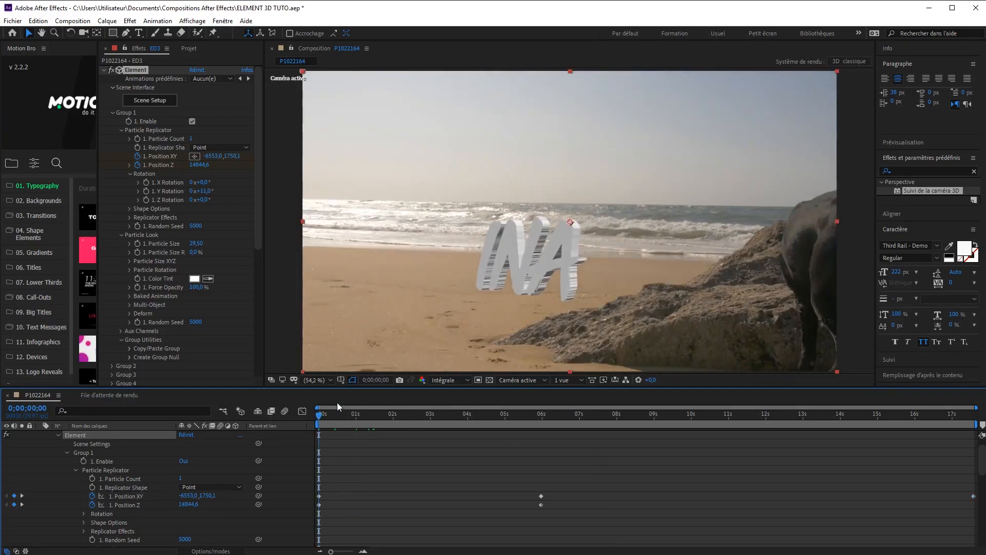
# Open Element's Scene Setup and start loading an image texture for the Bevel 1 material's Diffuse channel.
pyautogui.click(154, 100)
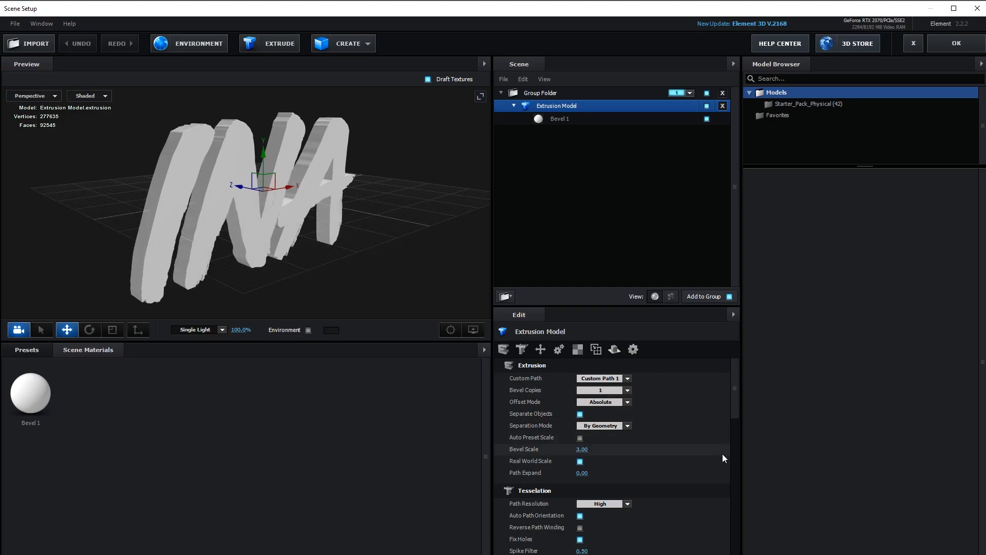
pyautogui.scroll(-10, 693, 441)
pyautogui.scroll(10, 694, 442)
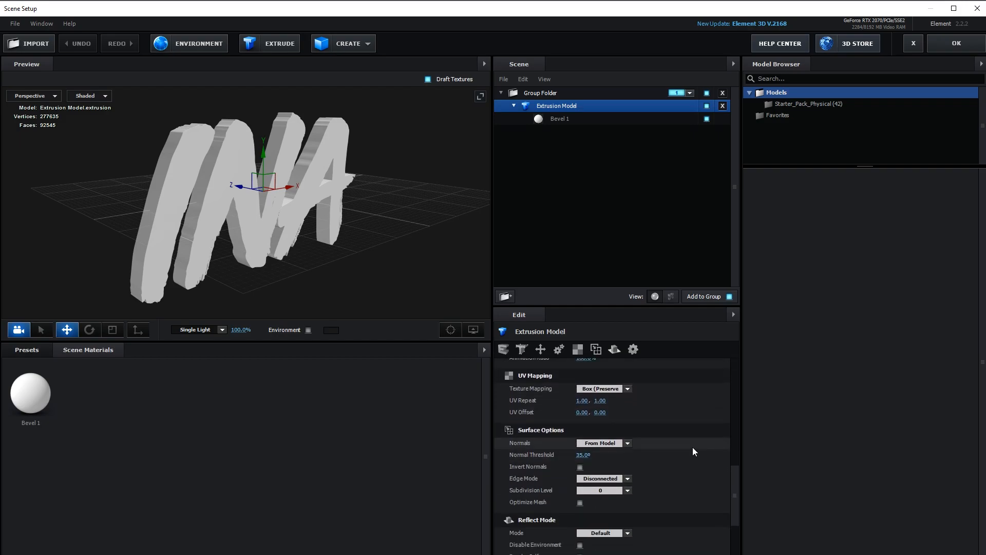
pyautogui.click(562, 120)
pyautogui.moveTo(735, 374); pyautogui.dragTo(738, 406)
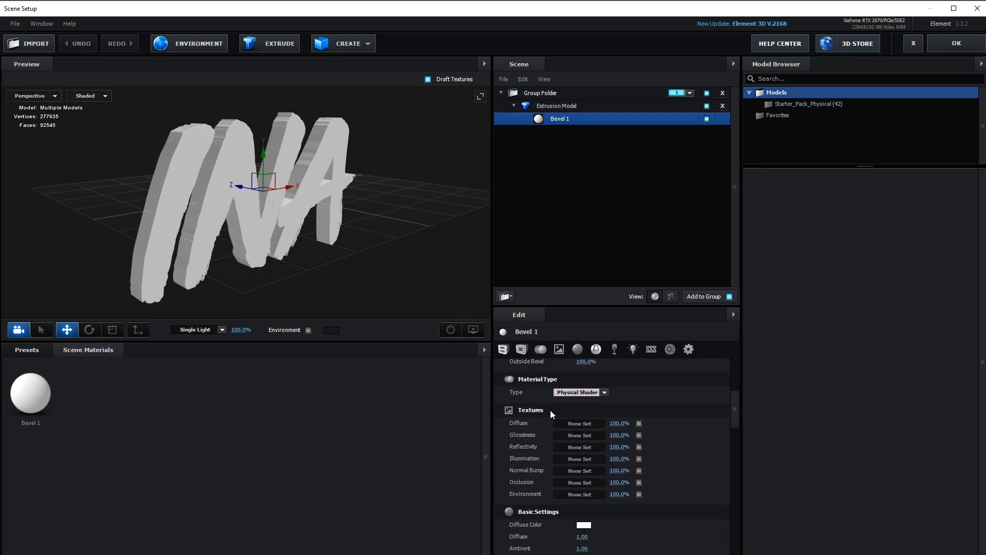
pyautogui.scroll(-1, 581, 386)
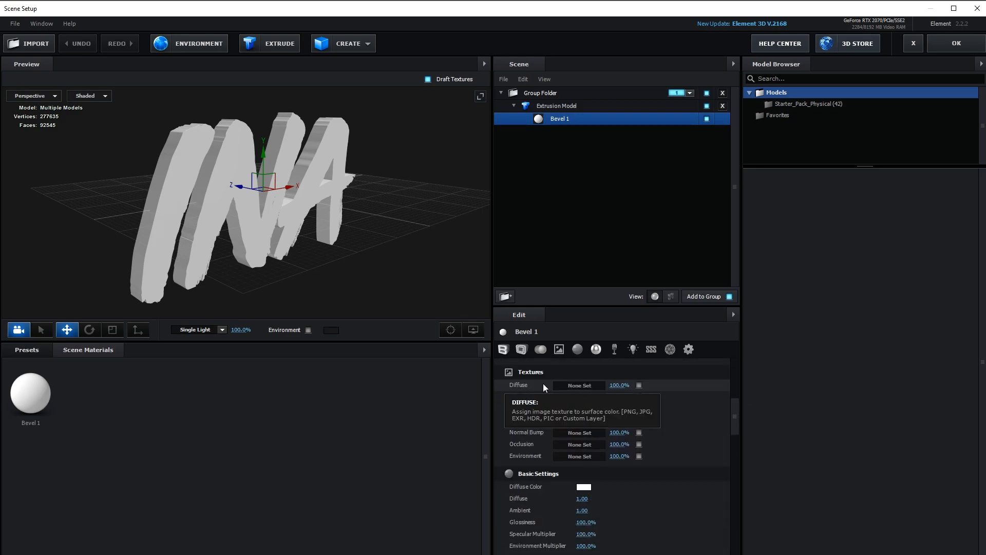
pyautogui.click(570, 386)
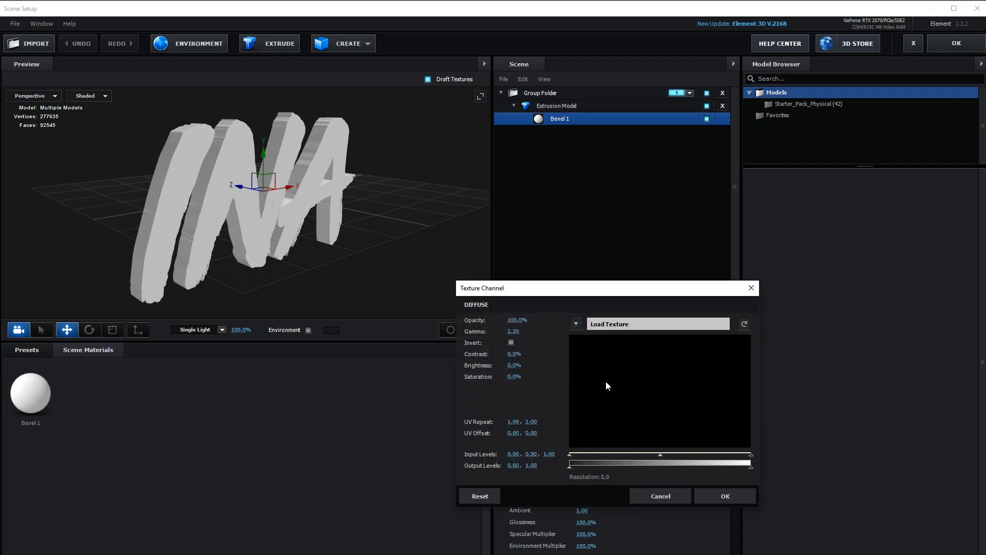
pyautogui.click(636, 323)
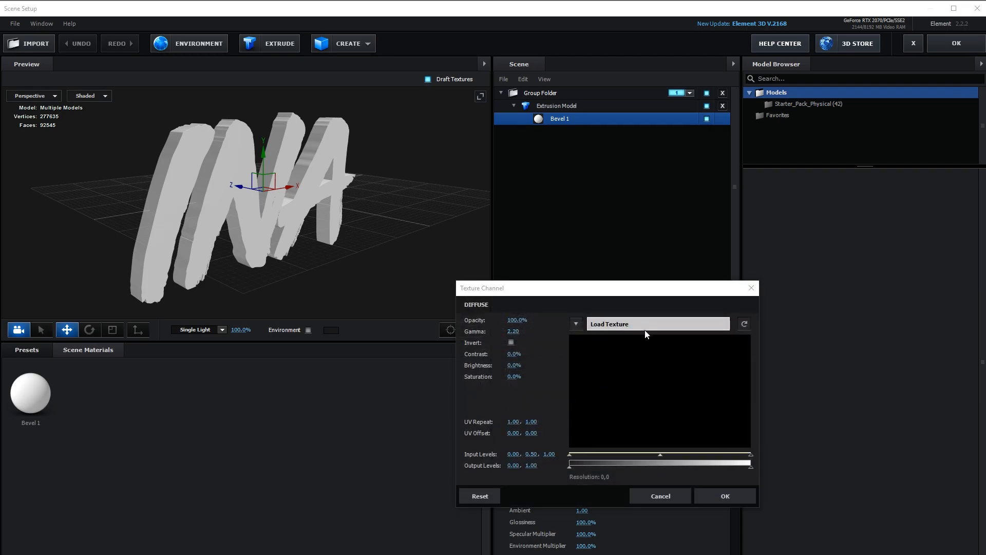
pyautogui.moveTo(667, 309); pyautogui.dragTo(985, 310)
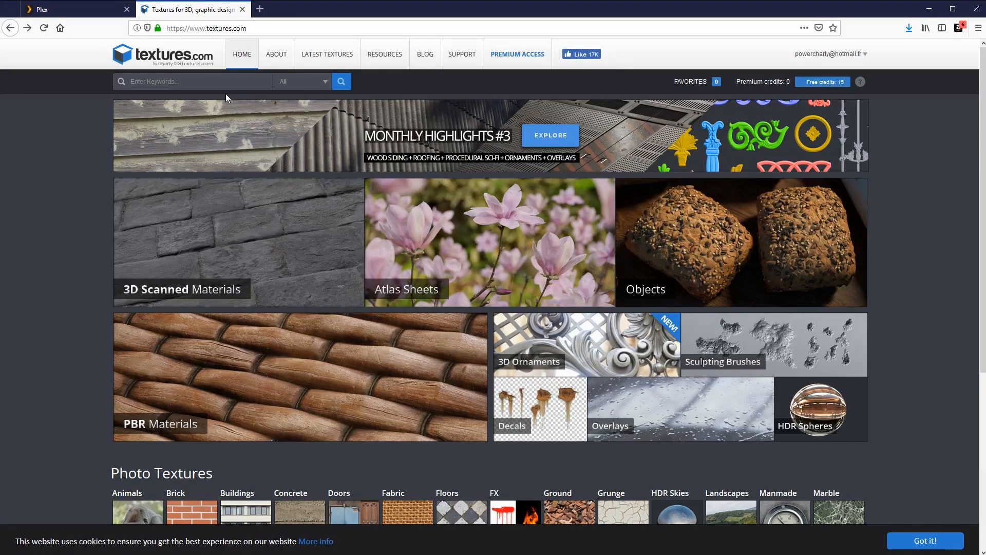
# Search textures.com for "rock" and browse the resulting textures.
pyautogui.click(203, 82)
pyautogui.write('rock')
pyautogui.press('Return')
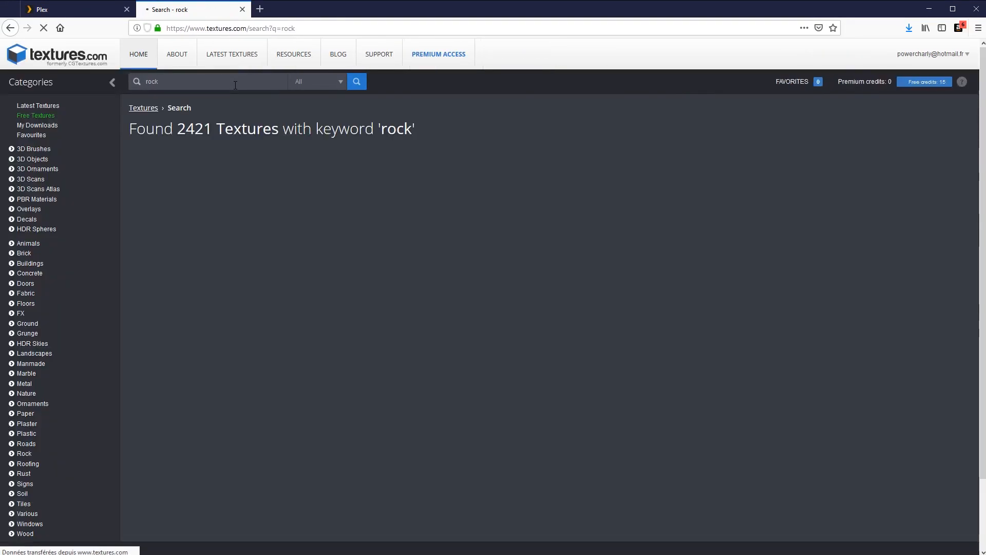
pyautogui.scroll(-6, 717, 253)
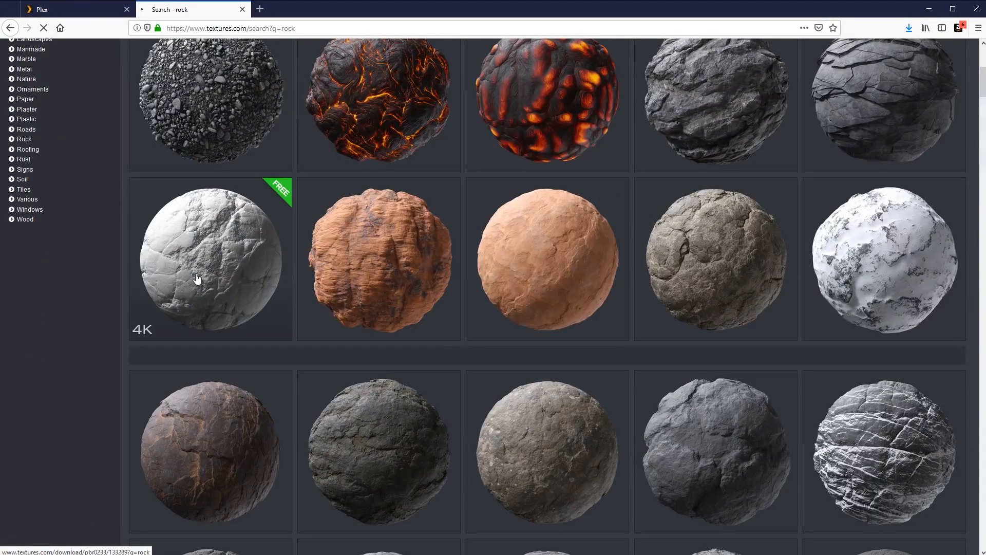
pyautogui.scroll(-2, 404, 297)
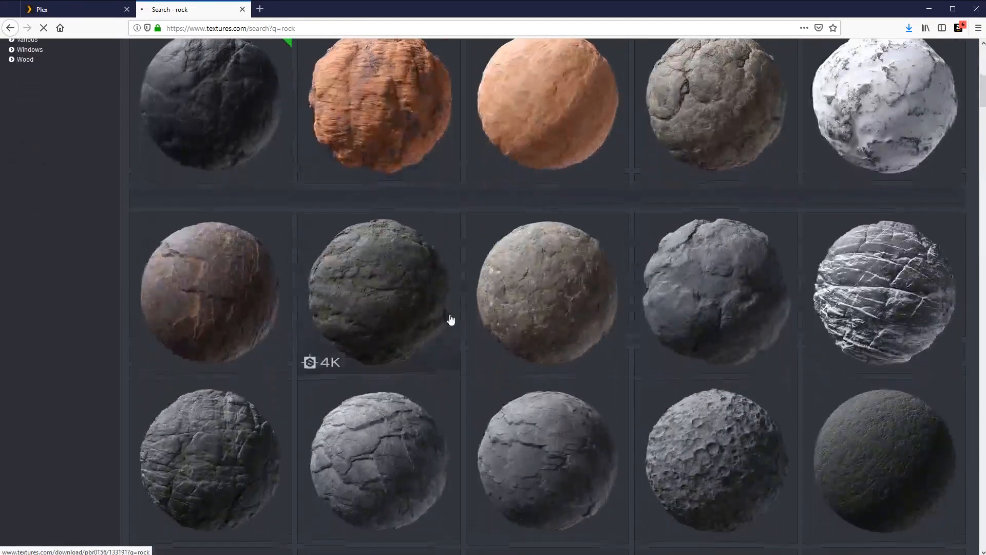
pyautogui.scroll(5, 470, 367)
pyautogui.scroll(5, 470, 362)
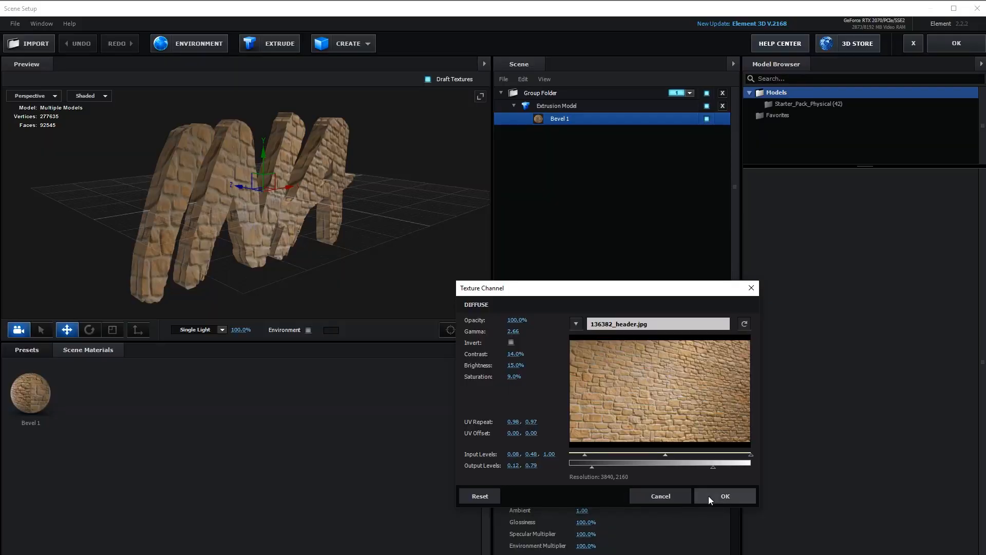
# Accept 136382_header.jpg as Bevel 1's diffuse texture, inspect the INA model from another angle, and apply the scene to the composition.
pyautogui.click(708, 496)
pyautogui.moveTo(399, 236); pyautogui.dragTo(373, 243)
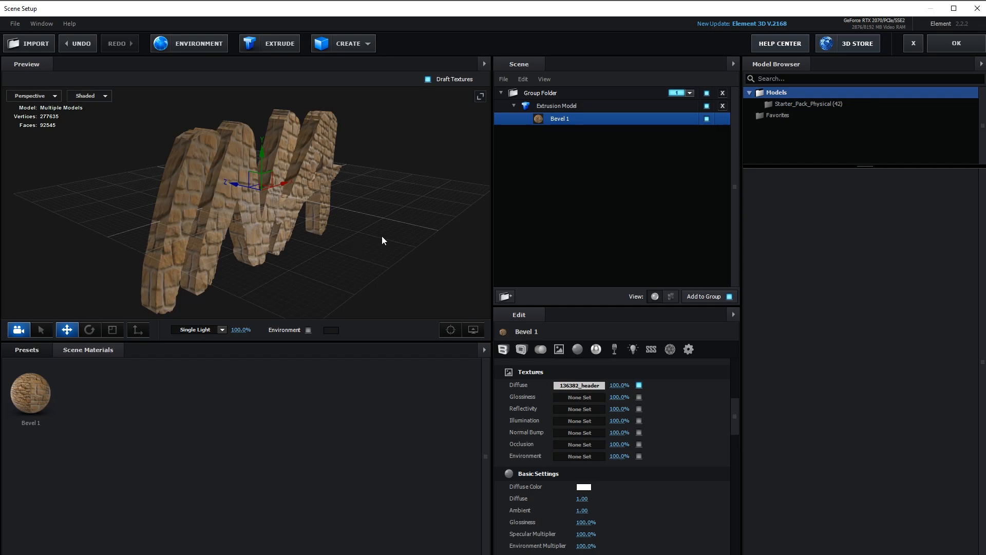
pyautogui.moveTo(378, 244)
pyautogui.mouseDown()
pyautogui.moveTo(347, 236)
pyautogui.moveTo(369, 253)
pyautogui.moveTo(380, 247)
pyautogui.mouseUp()
pyautogui.click(957, 43)
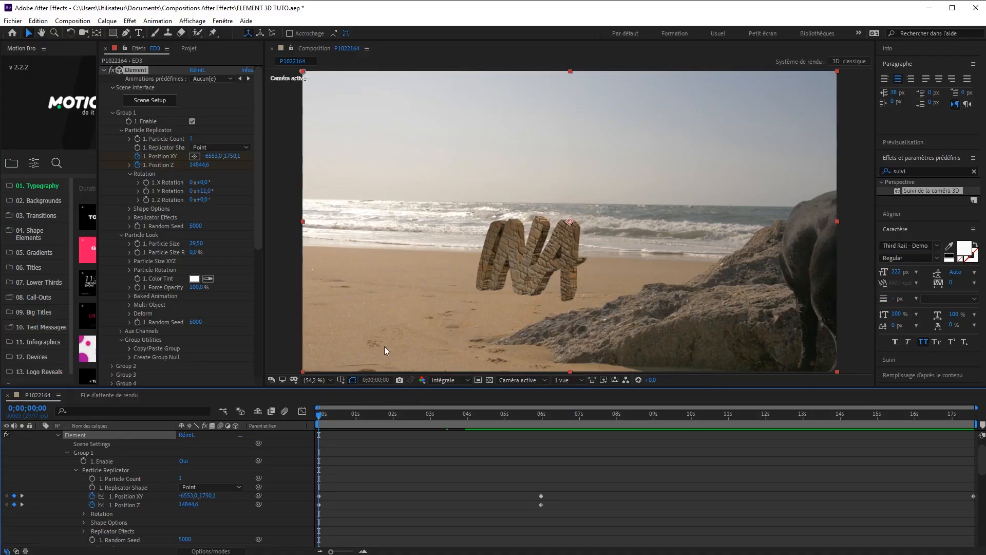
# Reopen Scene Setup, create a plane model, and lower it beneath the INA letters to a Y position of -1.76.
pyautogui.click(159, 103)
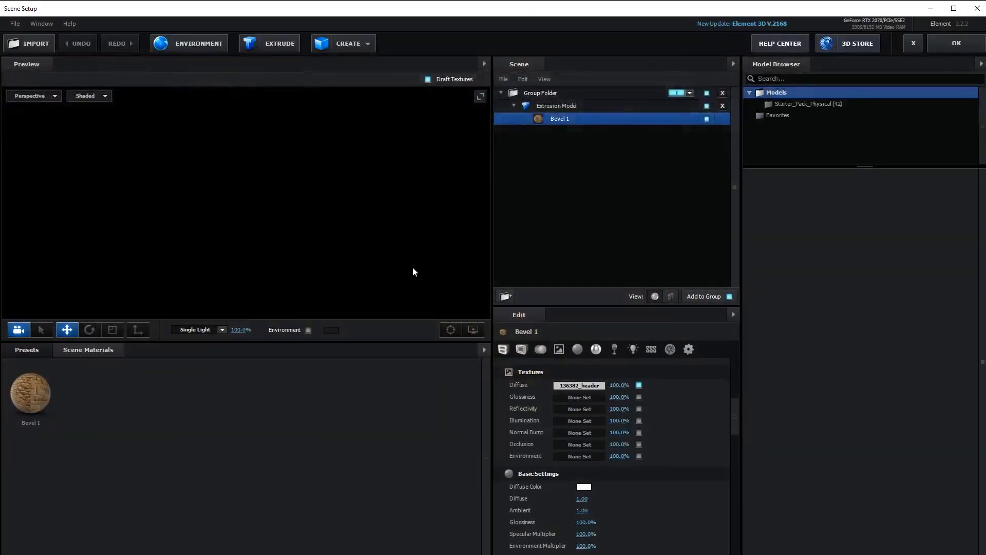
pyautogui.click(365, 42)
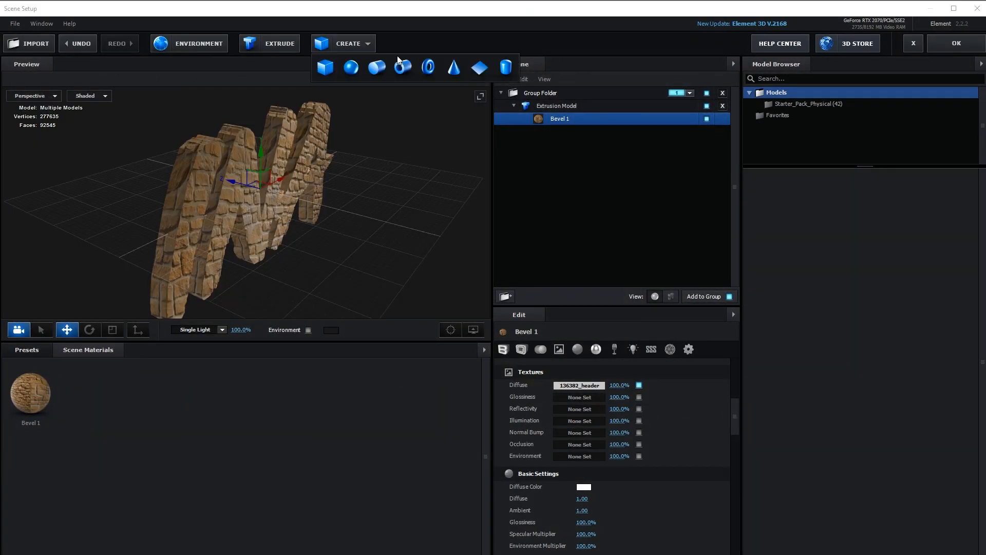
pyautogui.click(479, 68)
pyautogui.moveTo(410, 236); pyautogui.dragTo(273, 201)
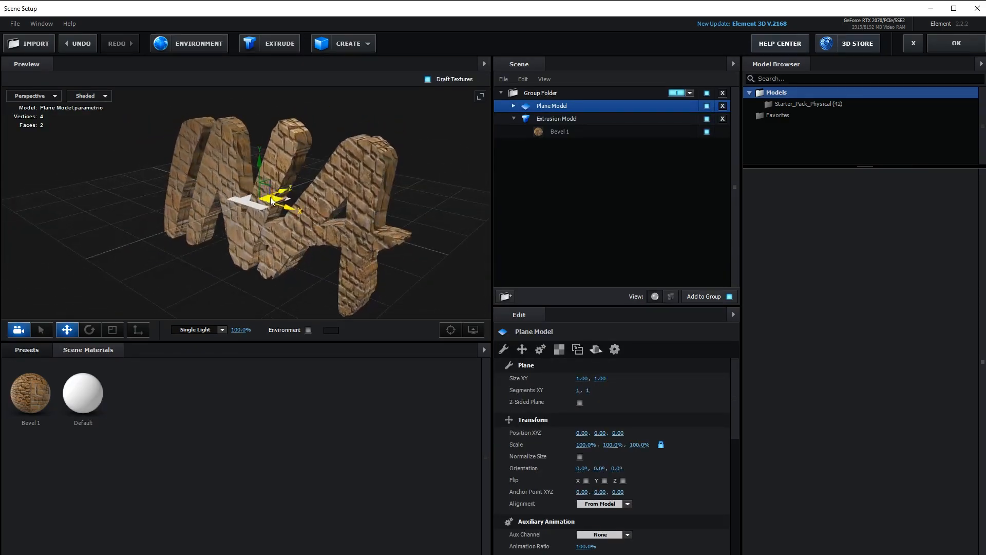
pyautogui.moveTo(259, 162); pyautogui.dragTo(400, 229)
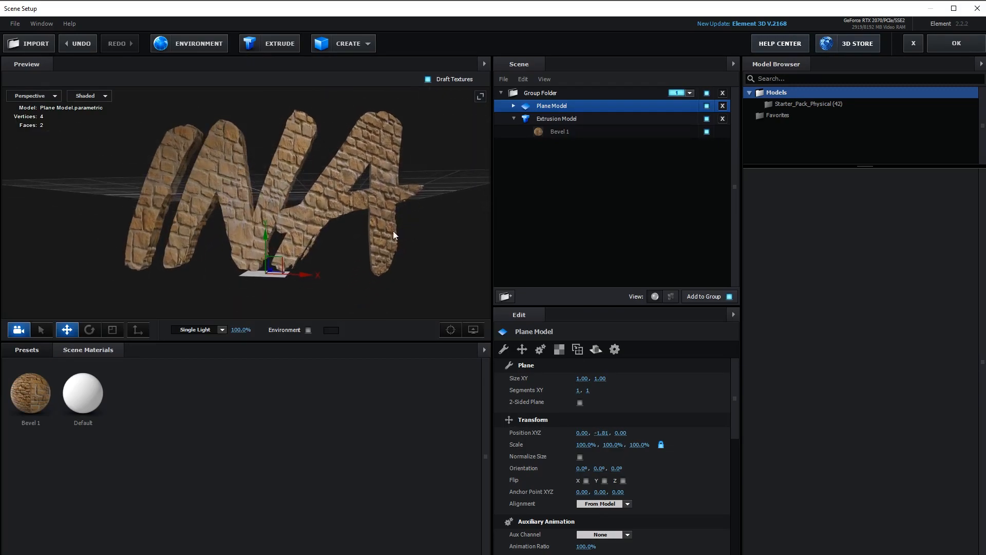
pyautogui.moveTo(264, 243); pyautogui.dragTo(266, 240)
pyautogui.moveTo(361, 247); pyautogui.dragTo(396, 299)
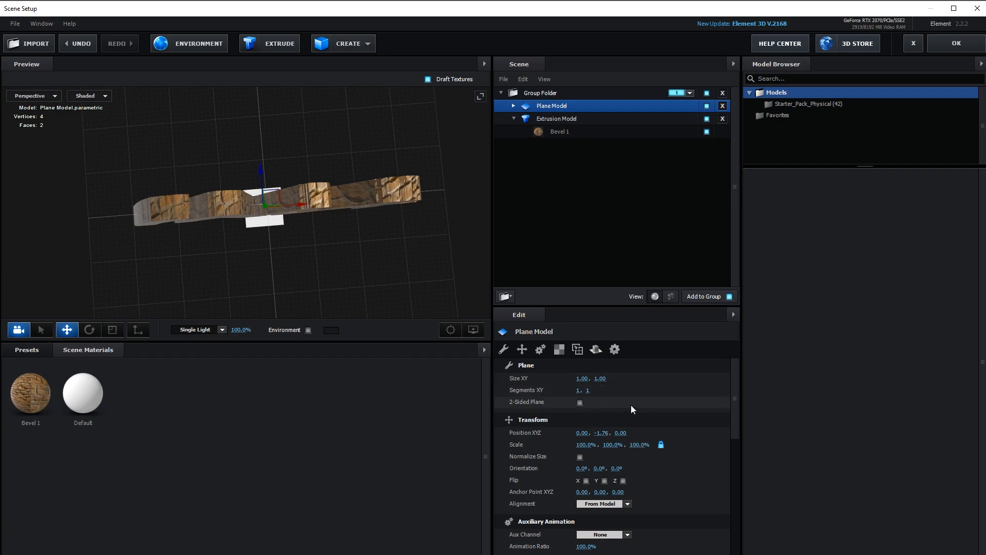
# Enlarge the plane's Size XY to 9.10 by 2.08 so it extends under all the letters.
pyautogui.moveTo(582, 379); pyautogui.dragTo(689, 400)
pyautogui.moveTo(600, 379); pyautogui.dragTo(632, 378)
pyautogui.moveTo(382, 267); pyautogui.dragTo(395, 237)
# Assign the Matte_Shadow preset from the Physical materials to the plane and apply the scene to the composition.
pyautogui.click(41, 349)
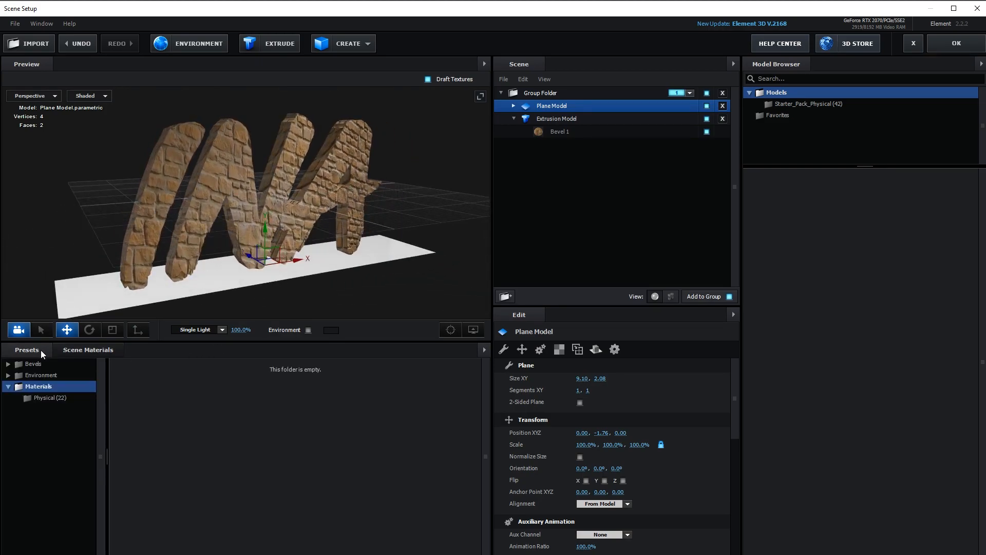
pyautogui.click(58, 398)
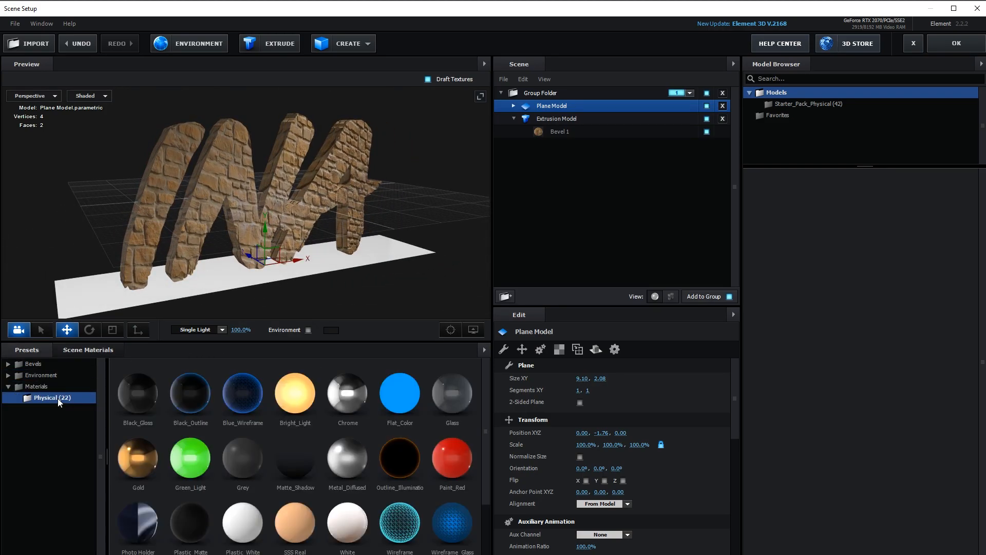
pyautogui.click(292, 464)
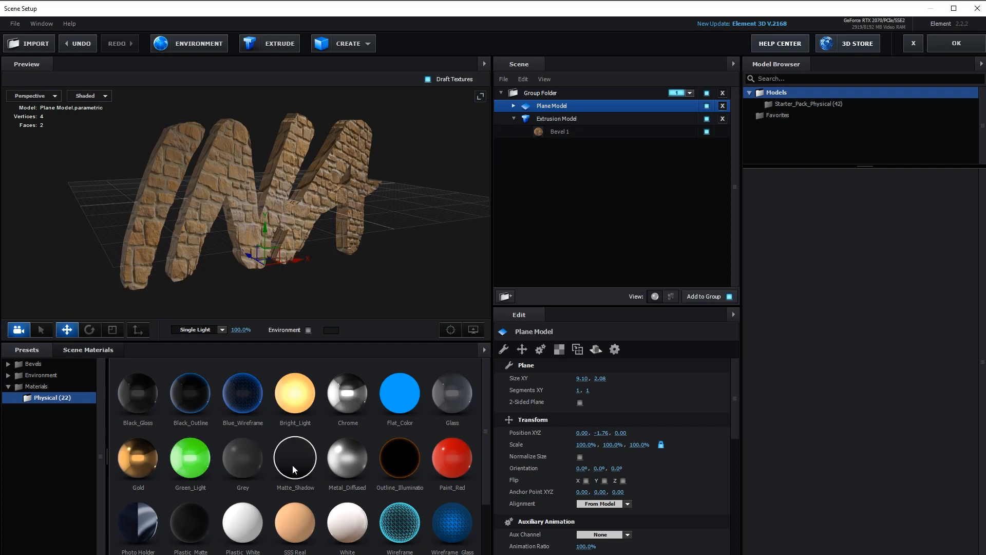
pyautogui.click(953, 51)
# Enable ambient occlusion in Element's render settings and raise the SSAO intensity to 50.
pyautogui.scroll(-10, 154, 298)
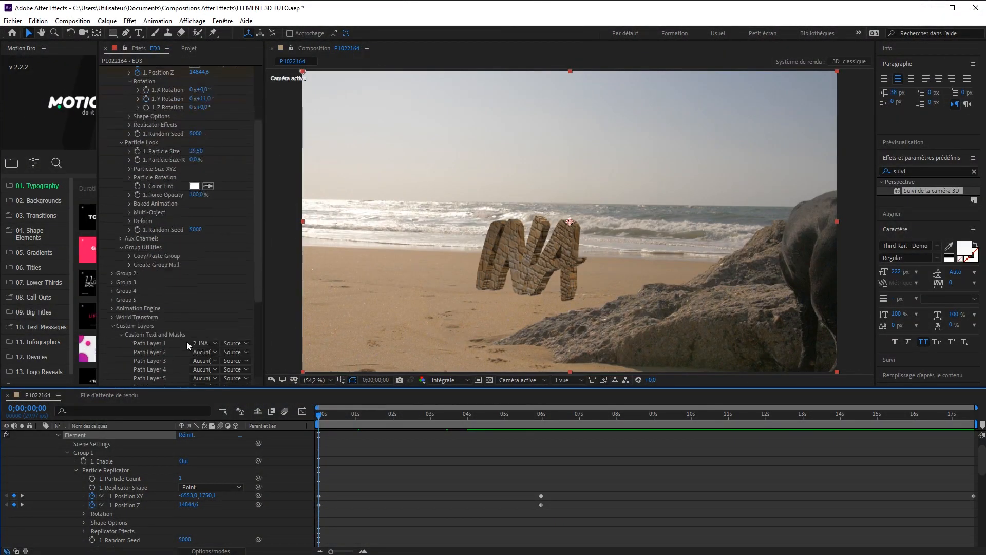
pyautogui.scroll(-1, 150, 307)
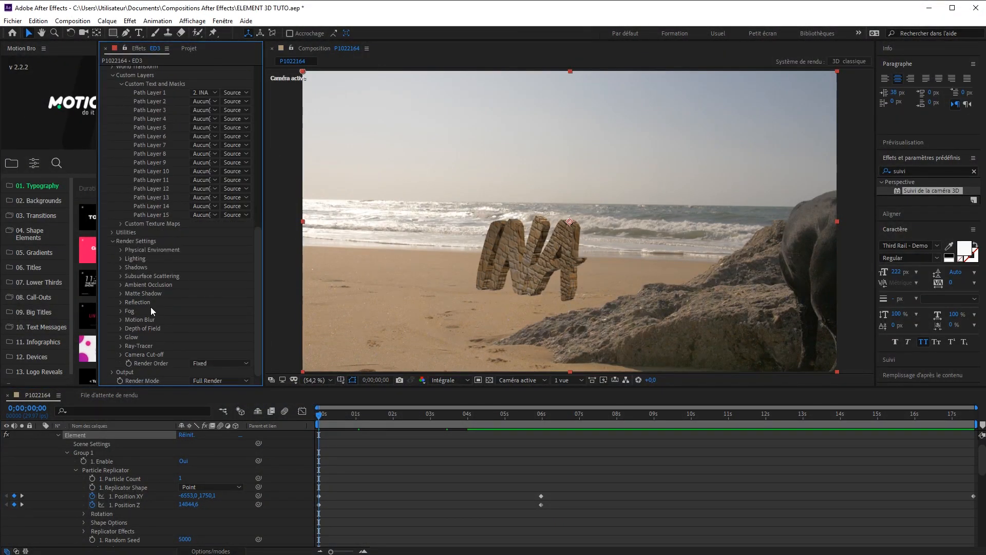
pyautogui.click(121, 284)
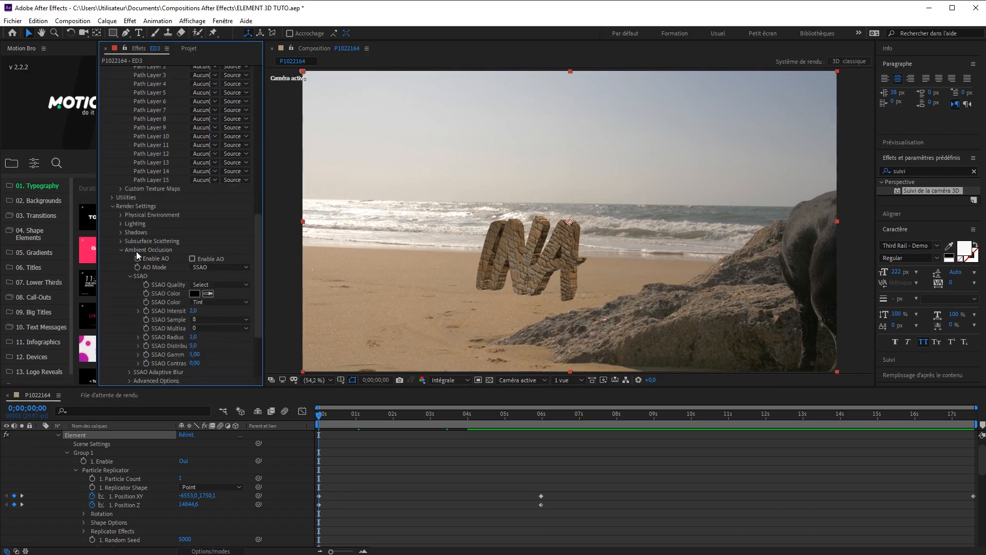
pyautogui.click(193, 258)
pyautogui.scroll(2, 527, 280)
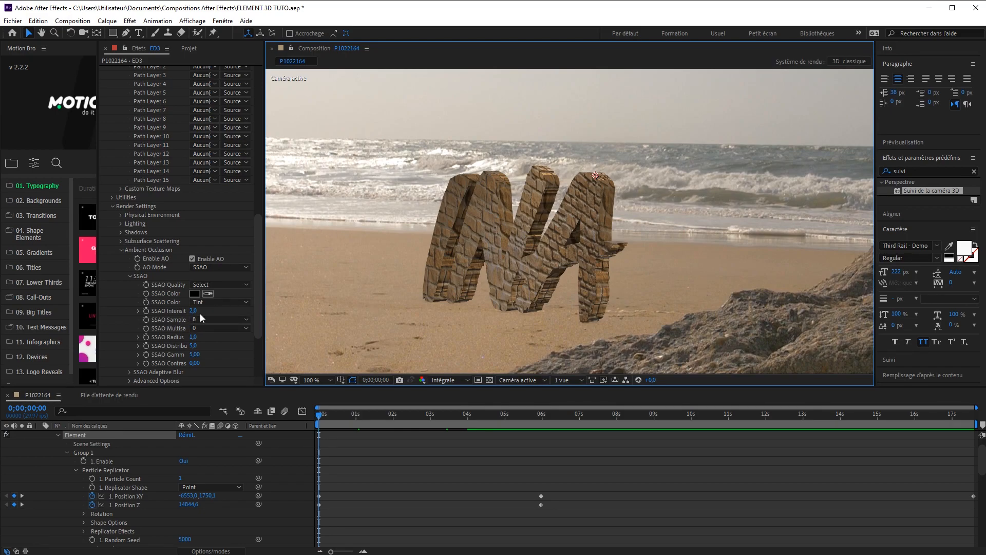
pyautogui.moveTo(193, 312); pyautogui.dragTo(253, 314)
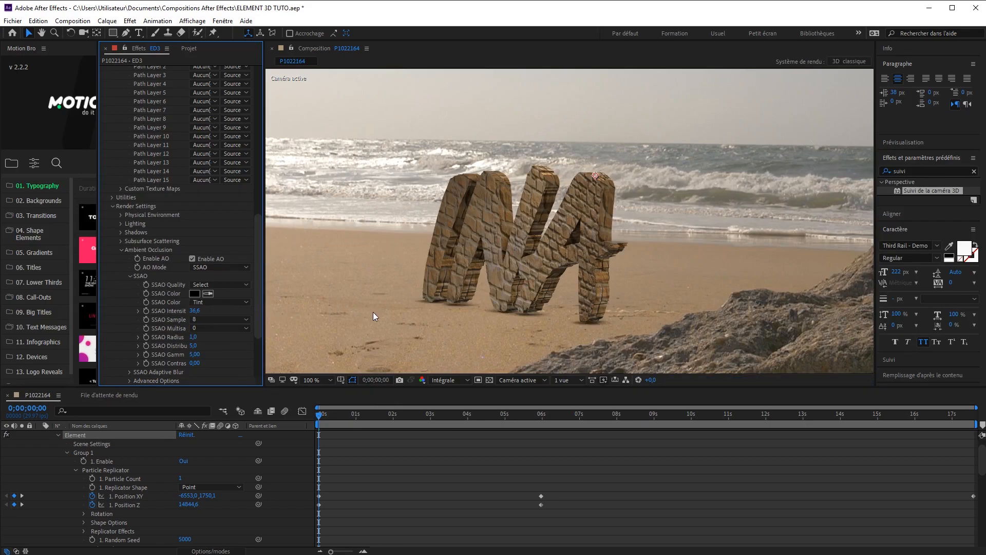
pyautogui.moveTo(194, 311); pyautogui.dragTo(298, 310)
# Examine the ambient occlusion shading around the base of the INA letters up close and in the full frame.
pyautogui.scroll(1, 540, 314)
pyautogui.moveTo(542, 315); pyautogui.dragTo(546, 280)
pyautogui.scroll(-1, 527, 296)
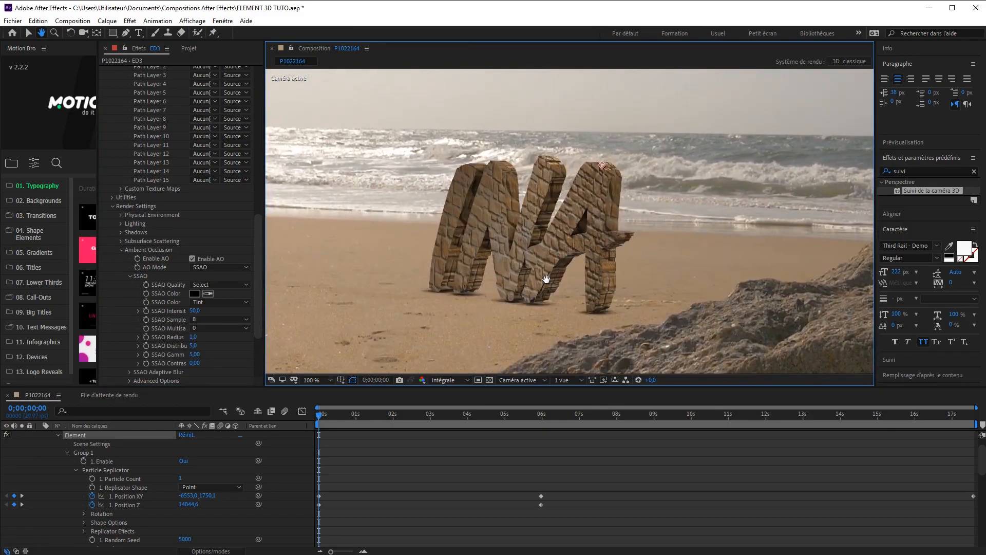
pyautogui.scroll(-2, 529, 259)
pyautogui.press('v')
pyautogui.click(329, 379)
pyautogui.click(329, 388)
# Reopen Scene Setup, raise the plane slightly to a Y position of -1.74, and apply the scene.
pyautogui.scroll(3, 250, 84)
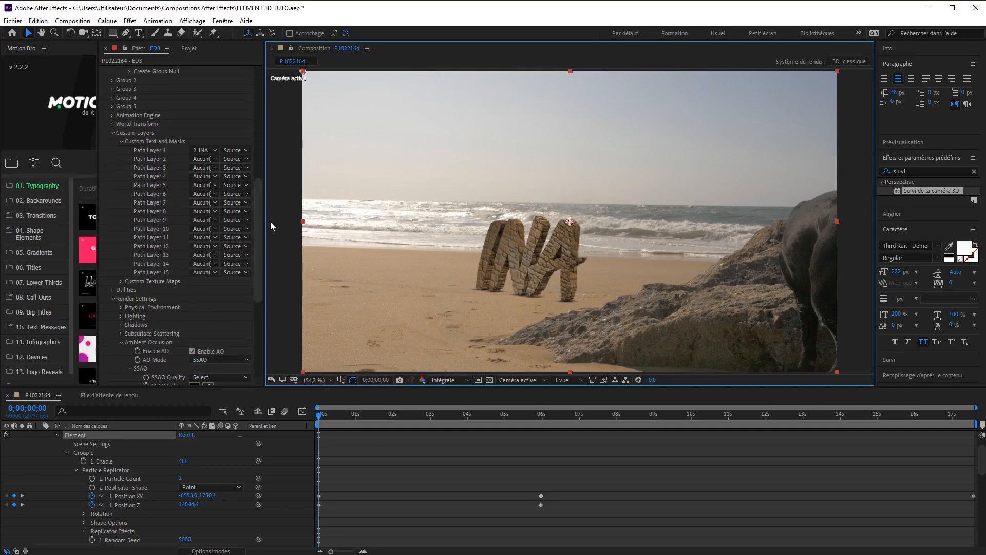
pyautogui.moveTo(258, 214); pyautogui.dragTo(258, 82)
pyautogui.click(154, 105)
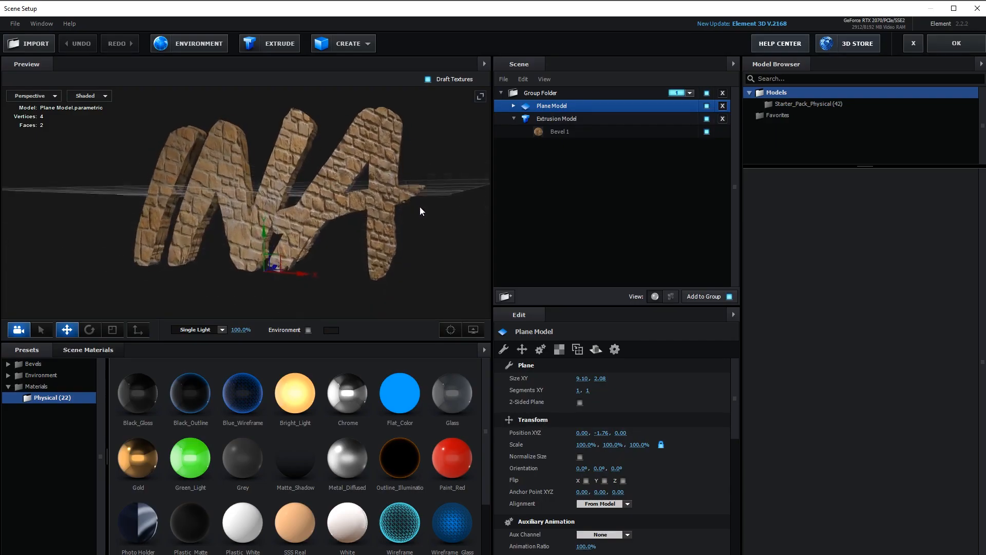
pyautogui.moveTo(420, 210)
pyautogui.mouseDown()
pyautogui.moveTo(427, 186)
pyautogui.moveTo(388, 198)
pyautogui.moveTo(434, 207)
pyautogui.mouseUp()
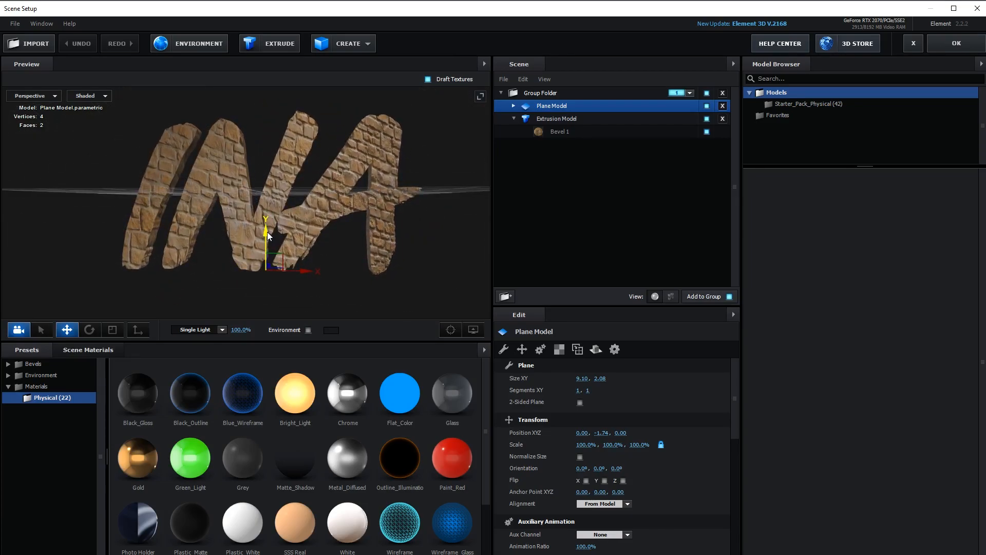
pyautogui.click(267, 232)
pyautogui.click(937, 51)
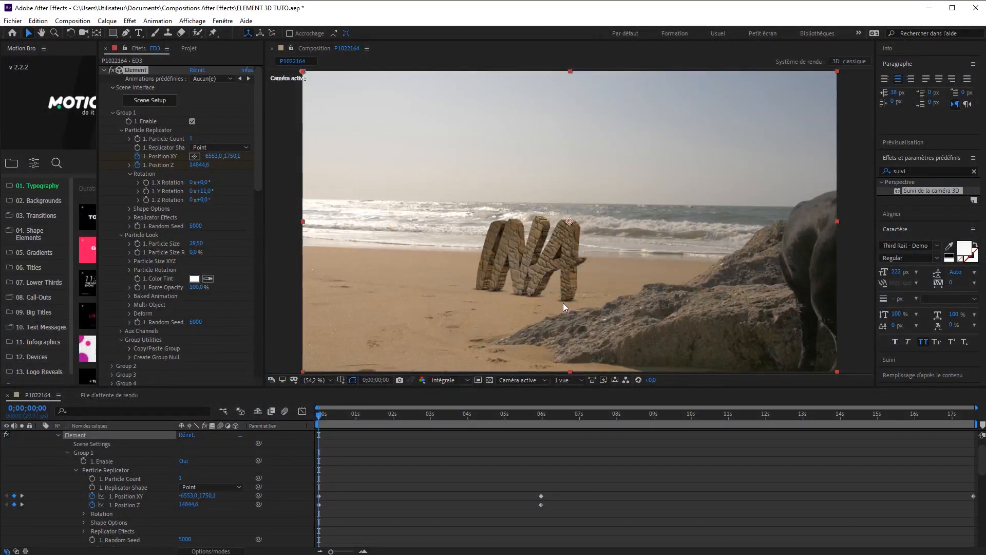
# Set the SSAO samples to 16 and the SSAO multisampling to 1, checking the shading beneath the letters.
pyautogui.scroll(3, 561, 308)
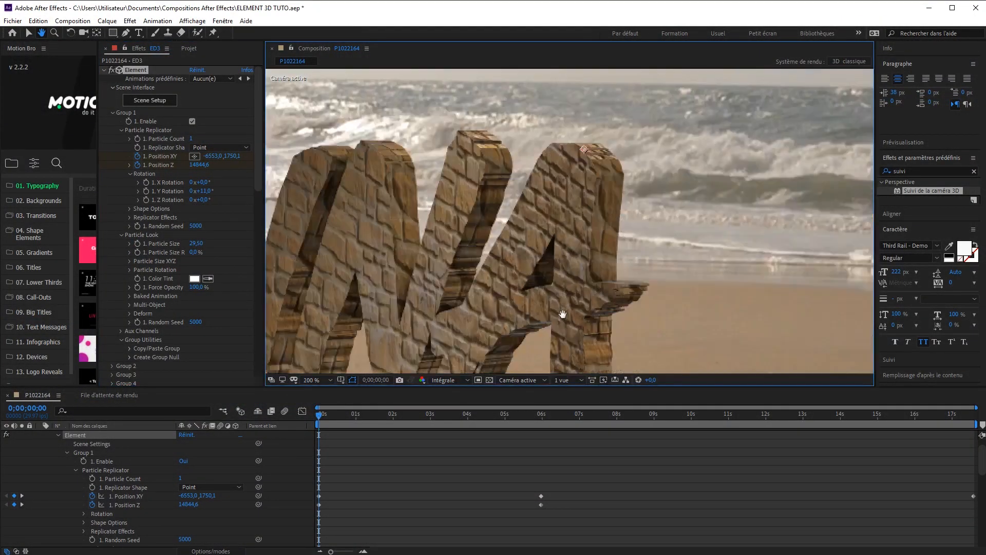
pyautogui.moveTo(581, 226); pyautogui.dragTo(584, 208, button='middle')
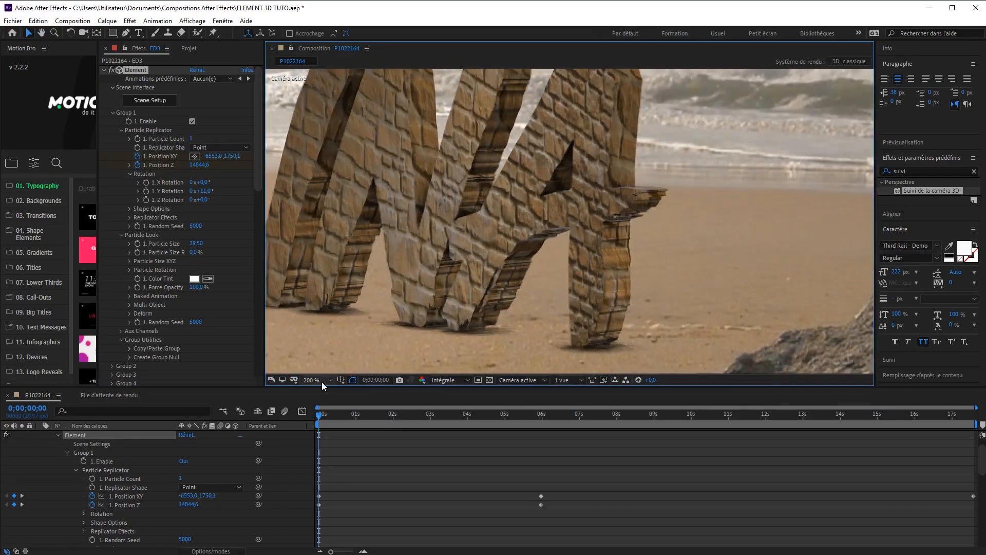
pyautogui.moveTo(433, 259); pyautogui.dragTo(517, 248, button='middle')
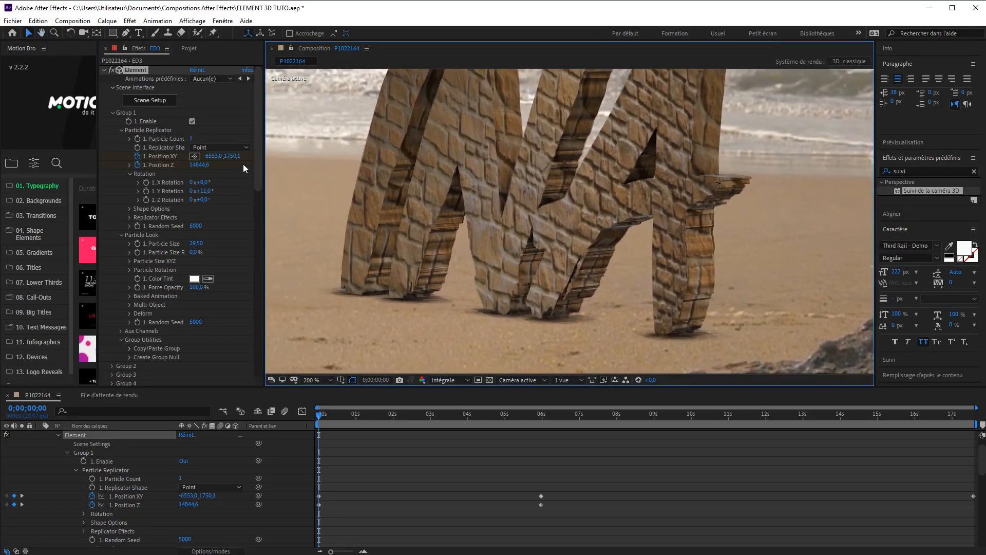
pyautogui.moveTo(257, 141); pyautogui.dragTo(257, 313)
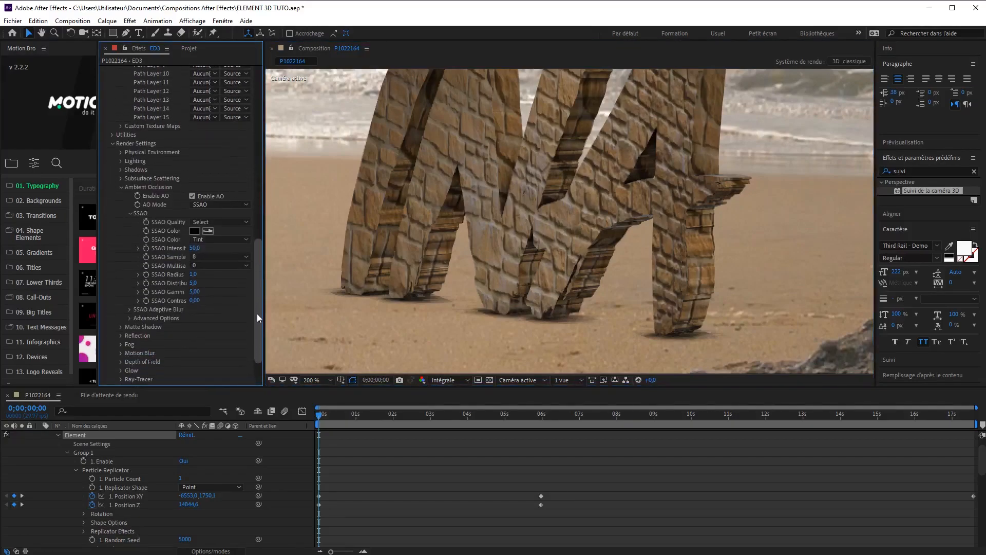
pyautogui.click(211, 256)
pyautogui.click(226, 279)
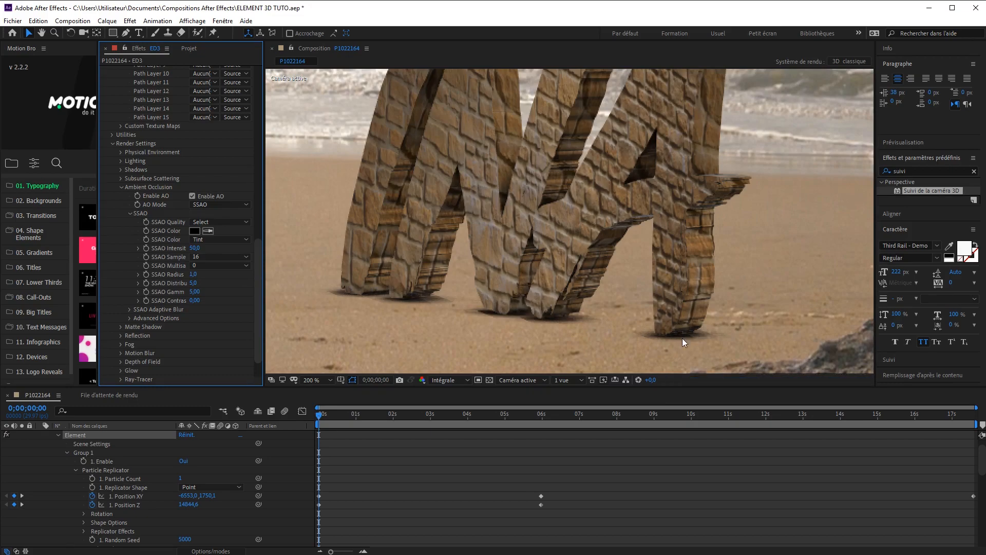
pyautogui.click(208, 266)
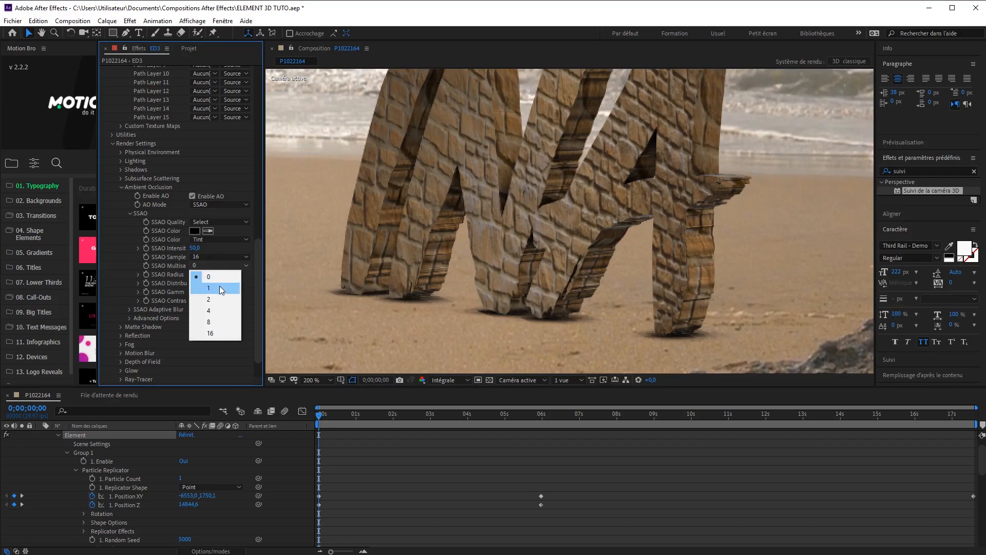
pyautogui.click(221, 288)
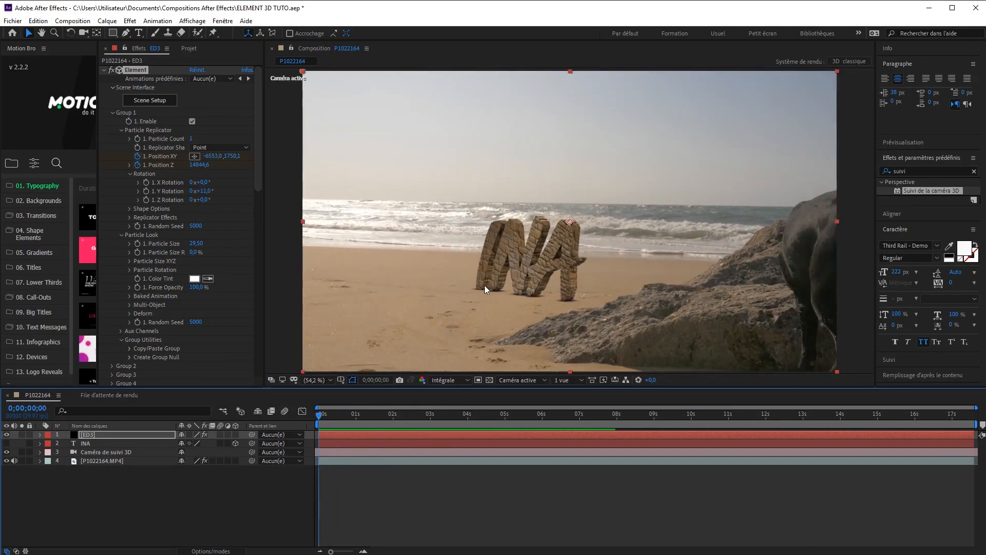
# Add a new light layer to the composition with the default spot (Concentrée) settings.
pyautogui.moveTo(326, 414); pyautogui.dragTo(303, 422)
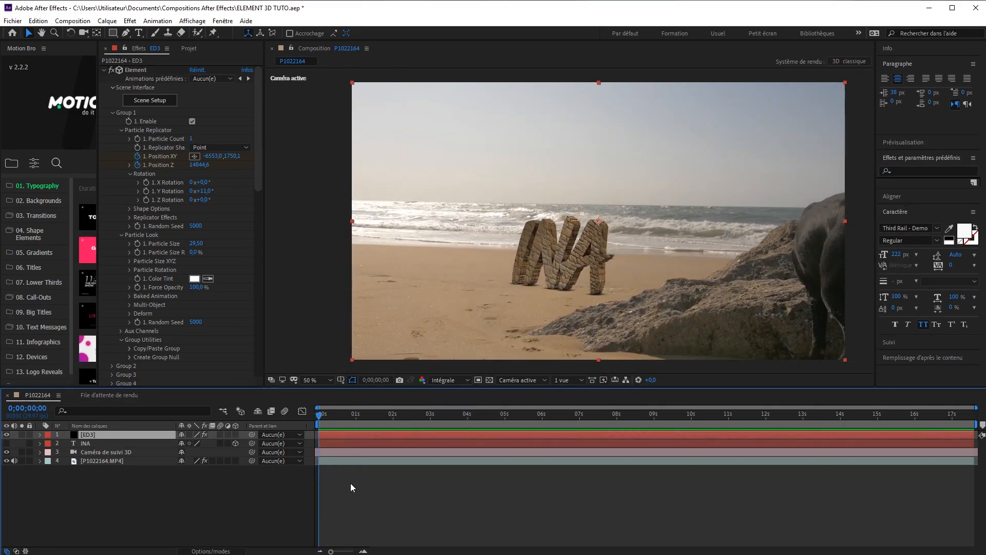
pyautogui.rightClick(350, 483)
pyautogui.moveTo(443, 492)
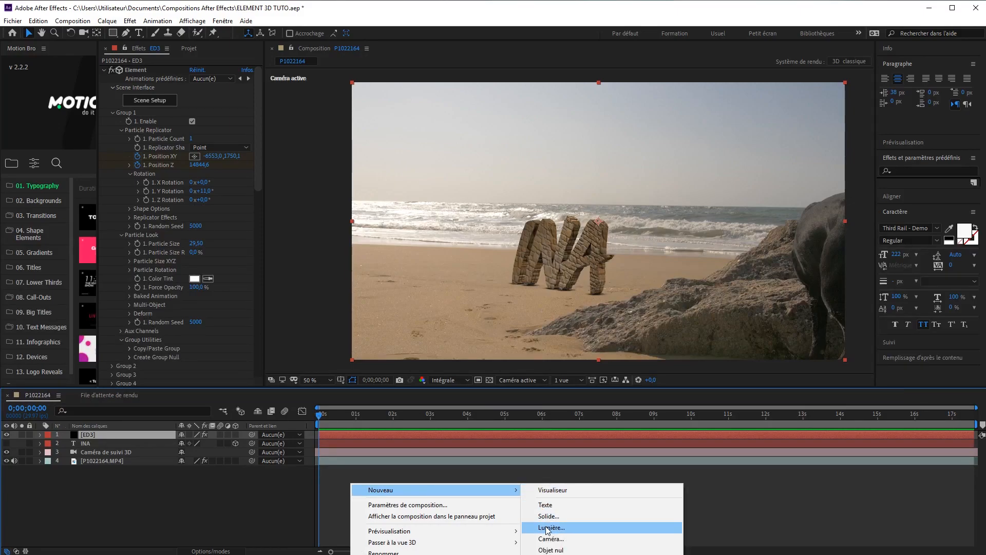
pyautogui.press('Escape')
pyautogui.rightClick(371, 482)
pyautogui.click(568, 524)
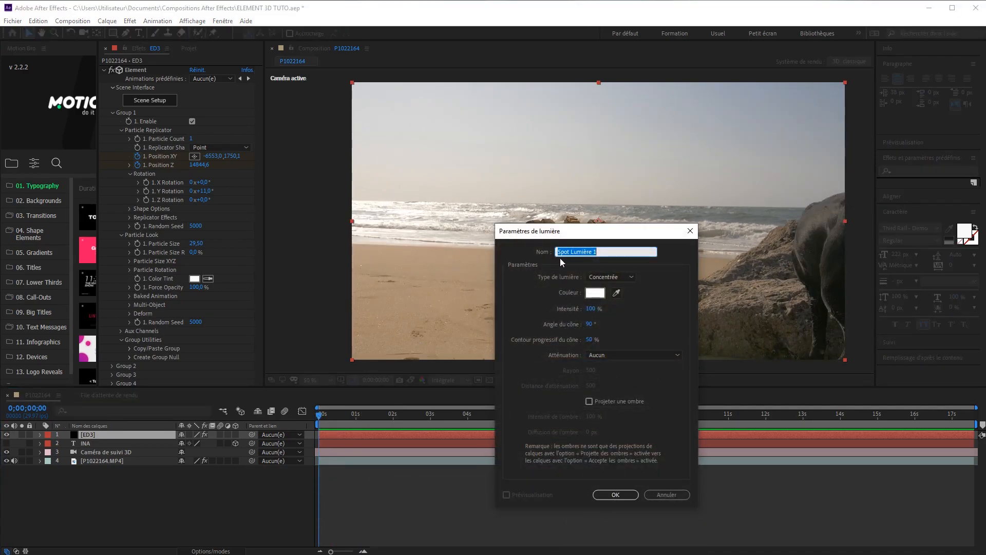
pyautogui.click(619, 492)
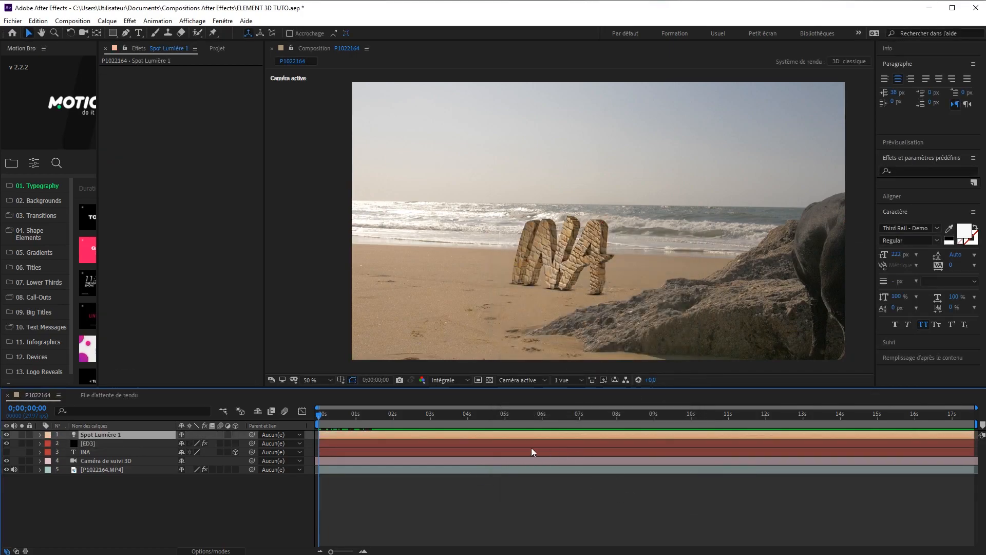
# At 0;00;05;10, shift the spotlight sideways over the INA letters and raise it into the sky above them.
pyautogui.moveTo(360, 417); pyautogui.dragTo(518, 437)
pyautogui.moveTo(652, 195); pyautogui.dragTo(520, 195)
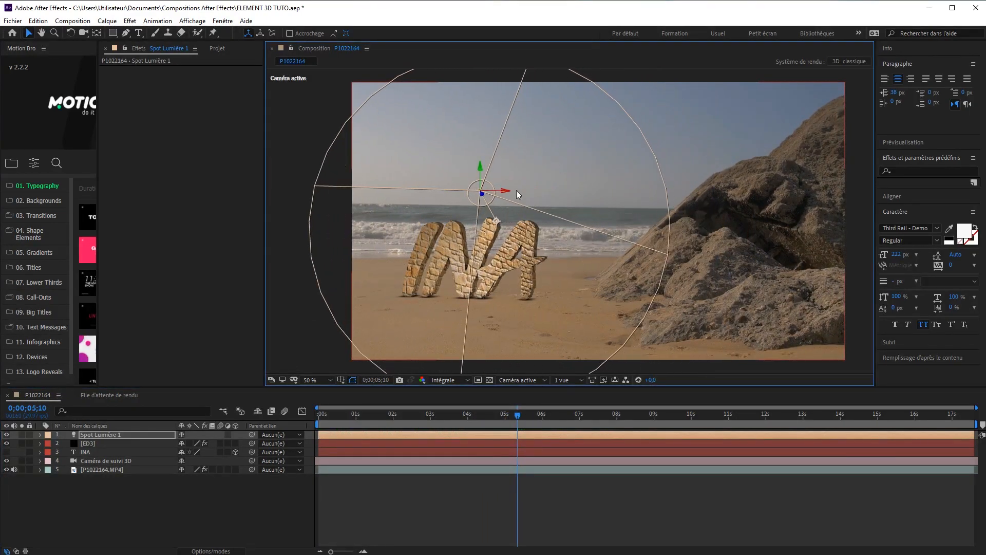
pyautogui.moveTo(481, 168); pyautogui.dragTo(481, 91)
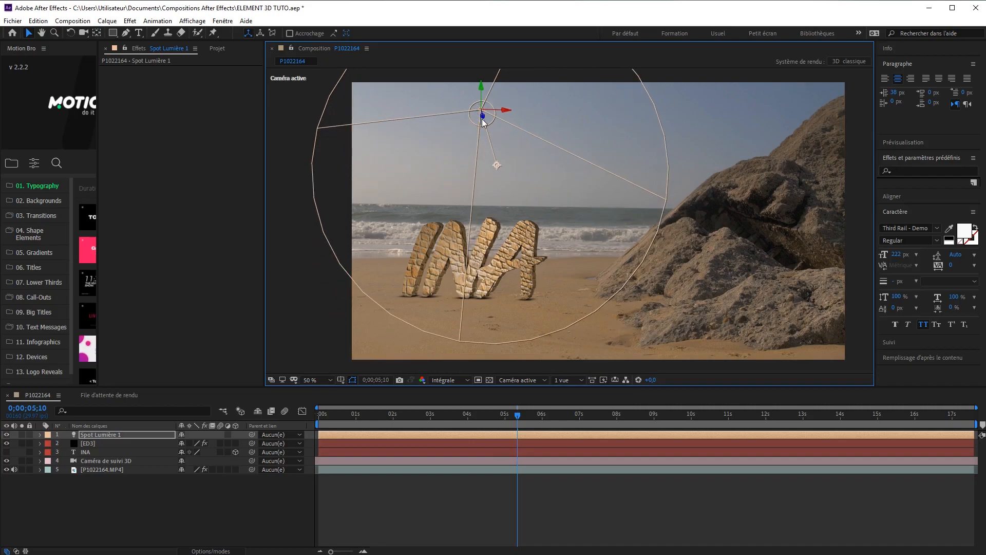
# Adjust the spotlight's Position to 647.7, 100.5, -499.8 and its Point ciblé to 567.7, 437.5, -40.1.
pyautogui.click(40, 435)
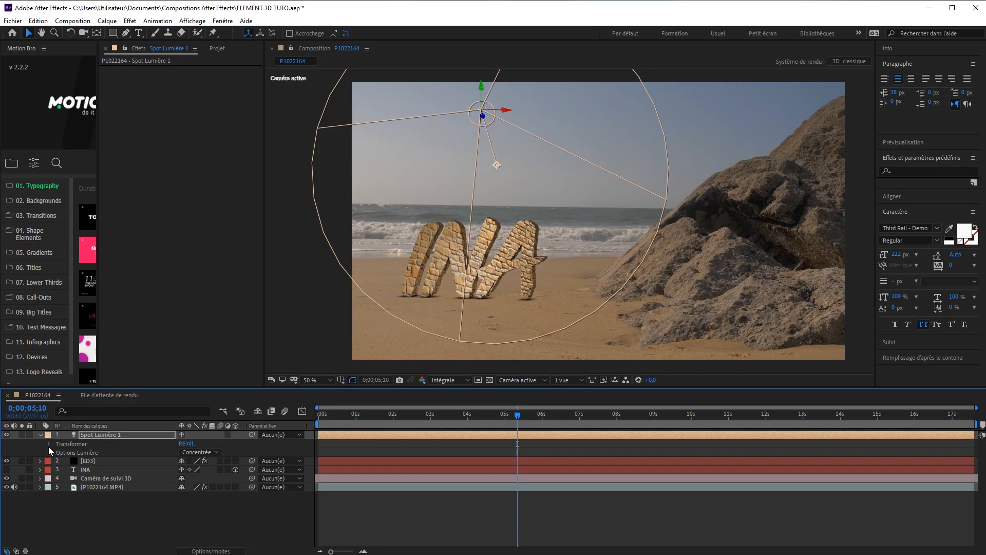
pyautogui.click(48, 443)
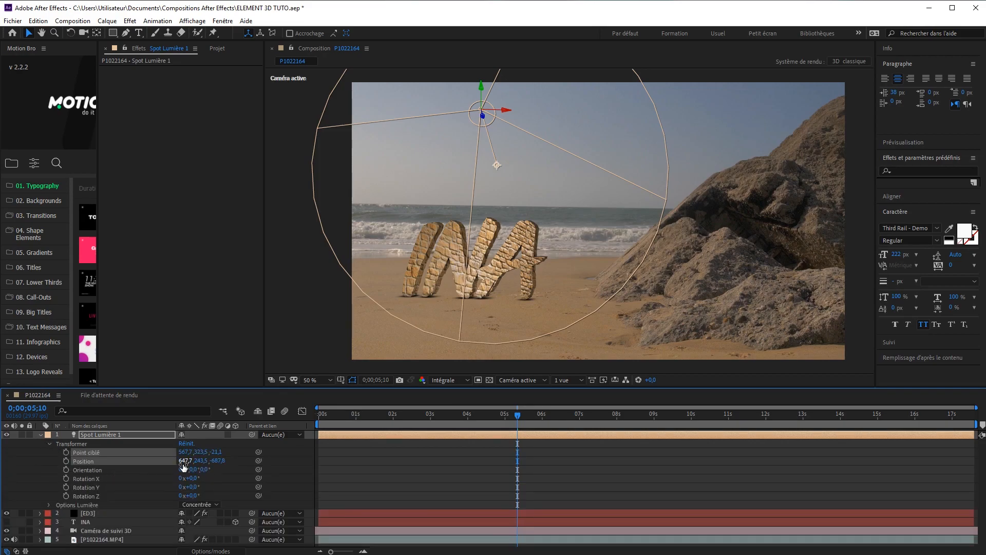
pyautogui.moveTo(203, 465)
pyautogui.mouseDown()
pyautogui.moveTo(329, 441)
pyautogui.moveTo(299, 434)
pyautogui.moveTo(205, 447)
pyautogui.mouseUp()
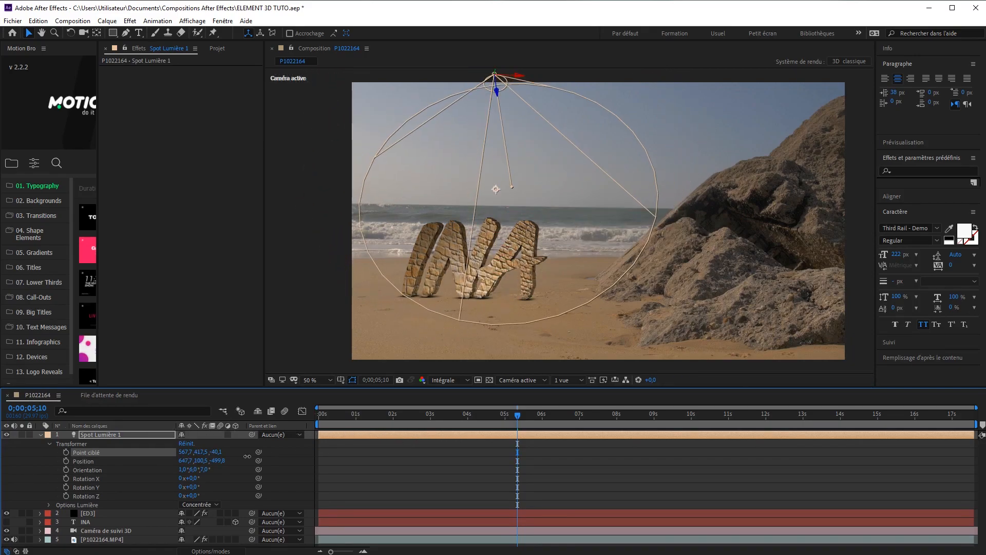
pyautogui.moveTo(247, 456); pyautogui.dragTo(258, 456)
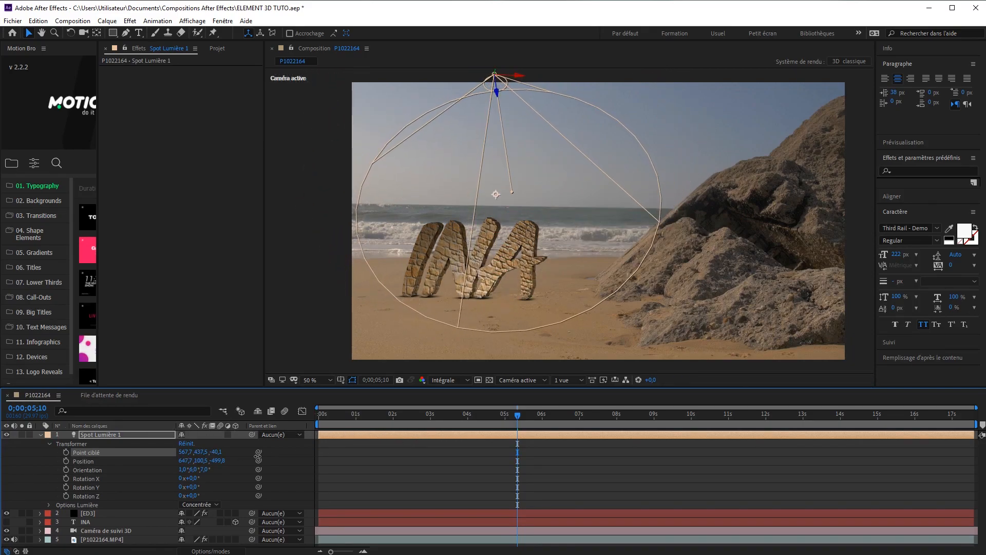
# Check the lighting along the timeline, then at the first frame move the whole spotlight to Position 688.6, -1326.6, 535.7.
pyautogui.press('space')
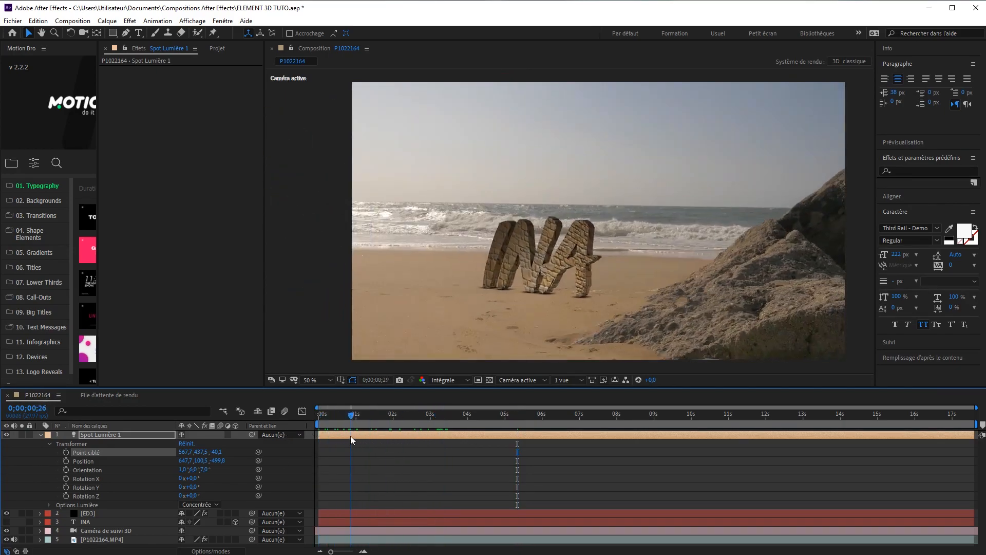
pyautogui.moveTo(377, 442); pyautogui.dragTo(455, 446)
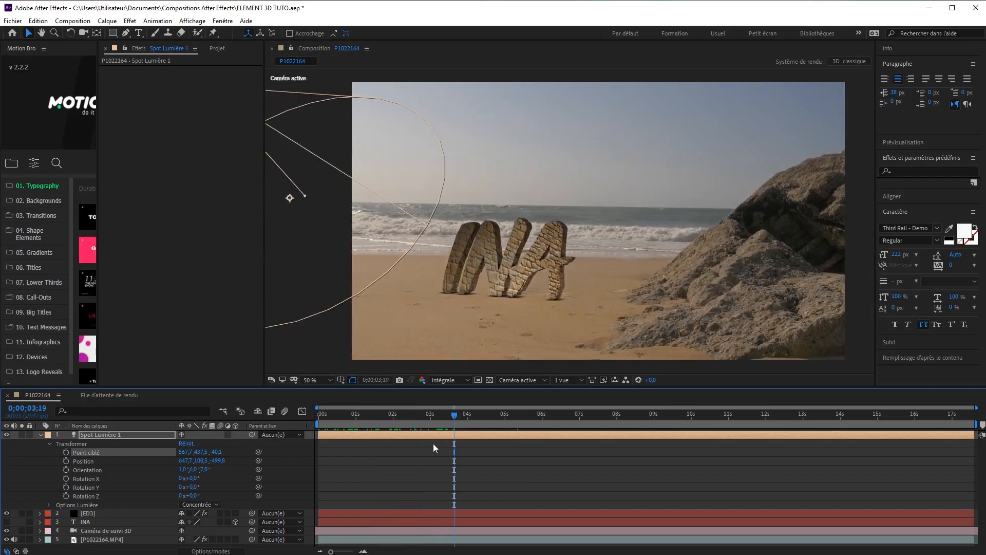
pyautogui.scroll(-1, 489, 215)
pyautogui.press('space')
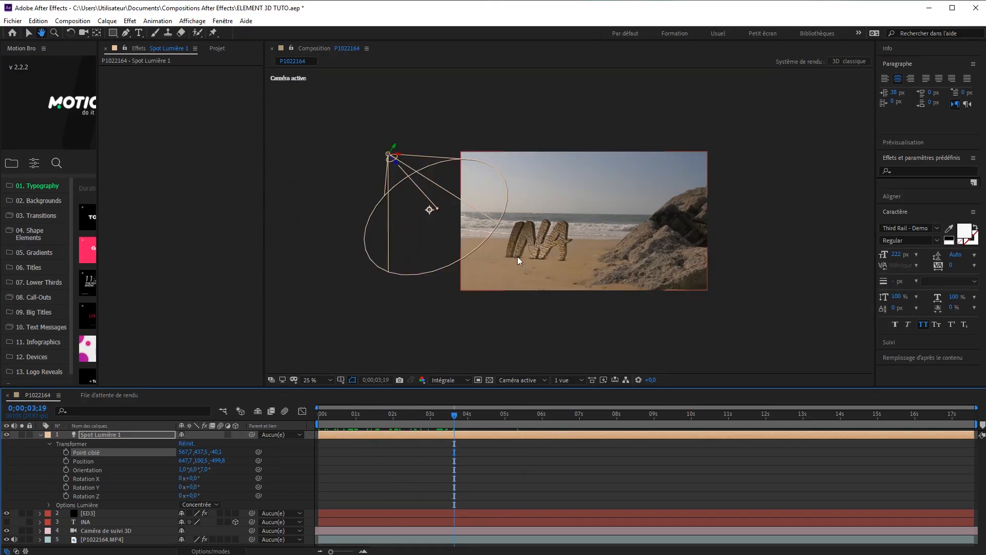
pyautogui.moveTo(374, 423); pyautogui.dragTo(318, 424)
pyautogui.moveTo(307, 169); pyautogui.dragTo(519, 139)
pyautogui.press('space')
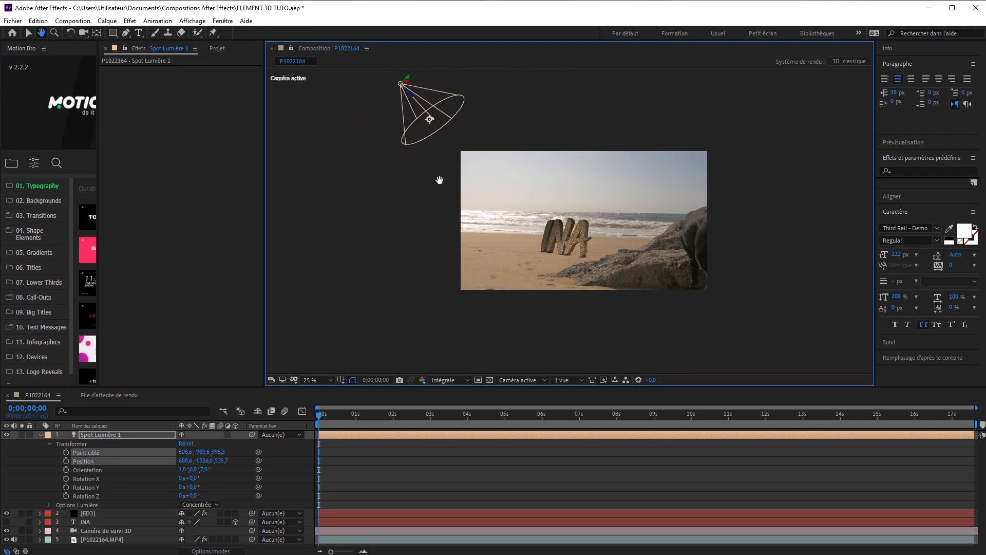
pyautogui.scroll(-2, 443, 183)
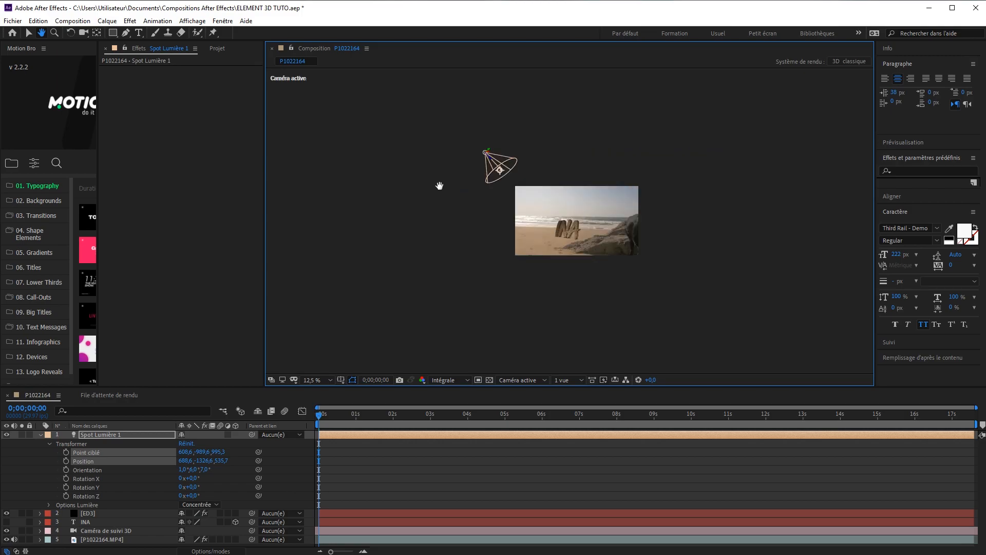
# Raise the spotlight's intensity to 141 % in its light options at the first frame.
pyautogui.scroll(3, 439, 188)
pyautogui.scroll(-1, 440, 188)
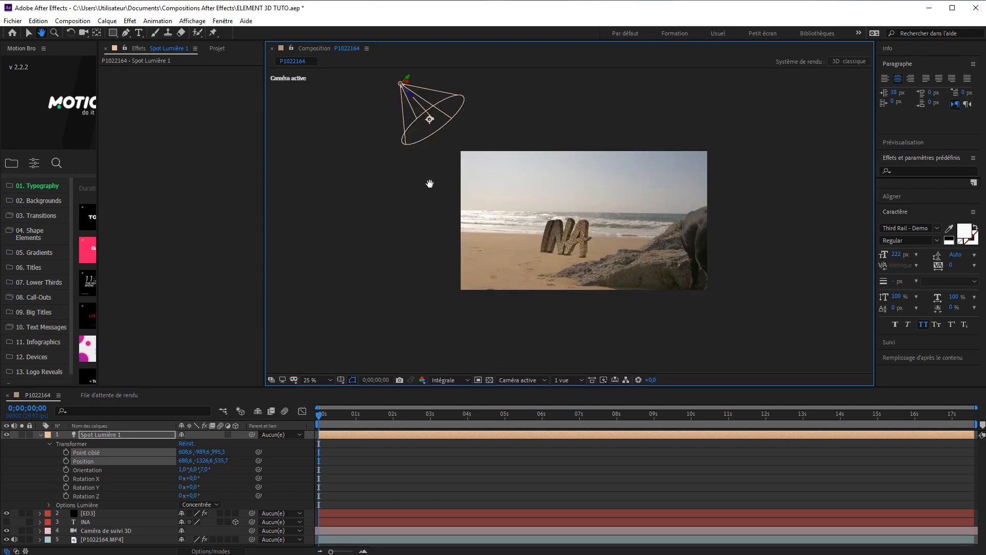
pyautogui.scroll(1, 434, 181)
pyautogui.moveTo(412, 187); pyautogui.dragTo(439, 147)
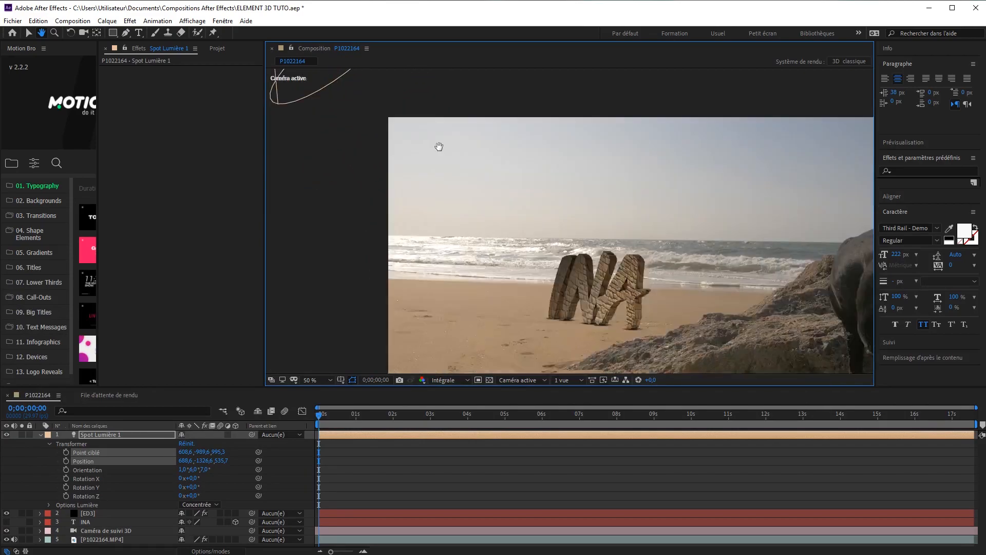
pyautogui.scroll(-1, 439, 147)
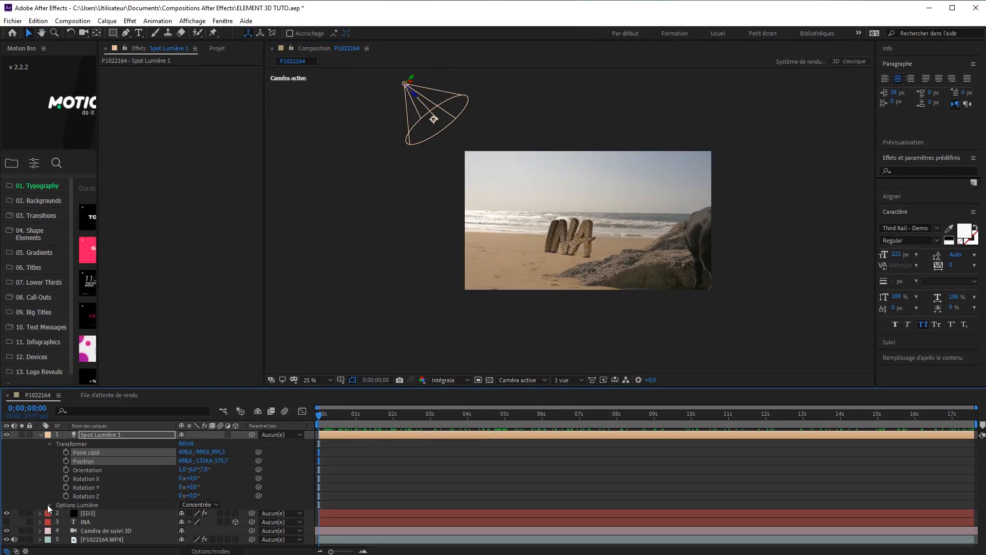
pyautogui.click(50, 505)
pyautogui.scroll(-3, 148, 508)
pyautogui.scroll(1, 161, 510)
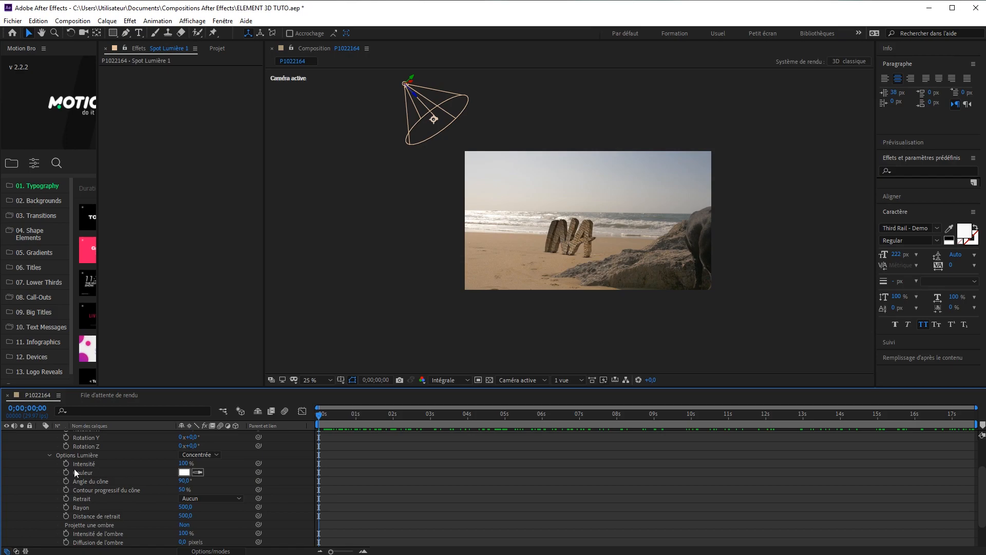
pyautogui.moveTo(184, 464); pyautogui.dragTo(197, 472)
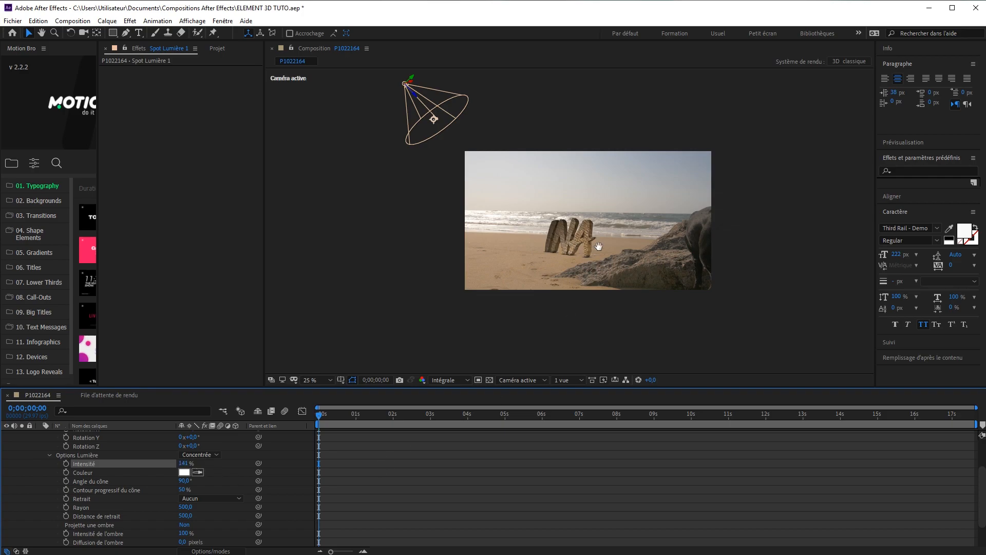
pyautogui.press('.')
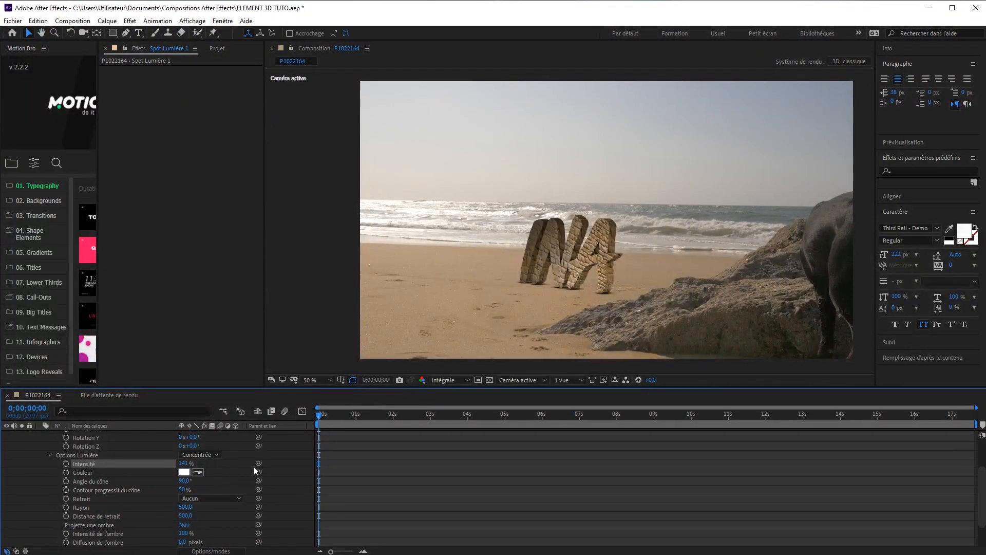
# Animate the spotlight's intensity with a keyframe at the first frame and a second one of about 72 % at 0;00;07;14.
pyautogui.click(66, 465)
pyautogui.moveTo(320, 416); pyautogui.dragTo(596, 438)
pyautogui.moveTo(183, 463); pyautogui.dragTo(148, 463)
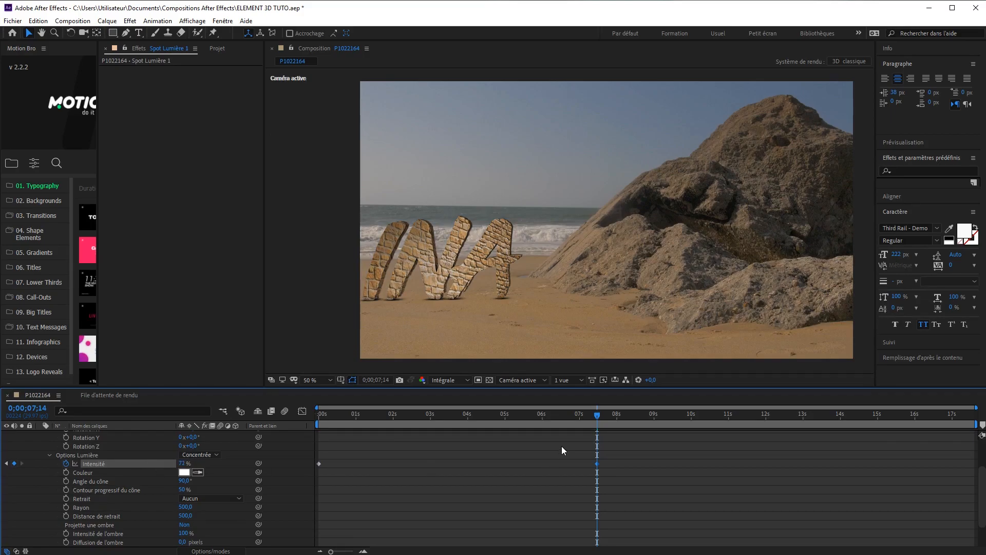
# Check the lighting at the end of the clip, set the spotlight's cone angle to 82° and return to the first frame.
pyautogui.moveTo(601, 422); pyautogui.dragTo(974, 427)
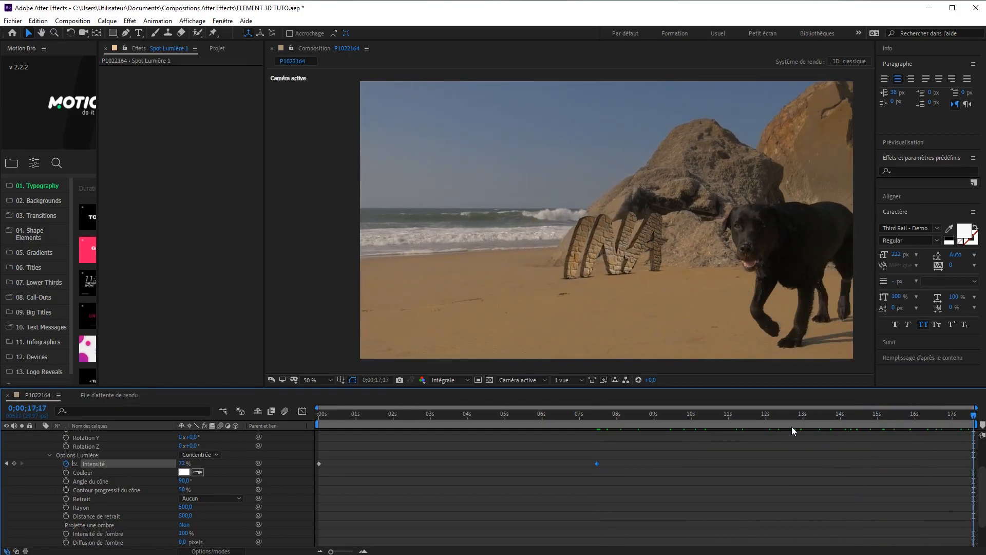
pyautogui.moveTo(187, 482); pyautogui.dragTo(182, 481)
pyautogui.press('Home')
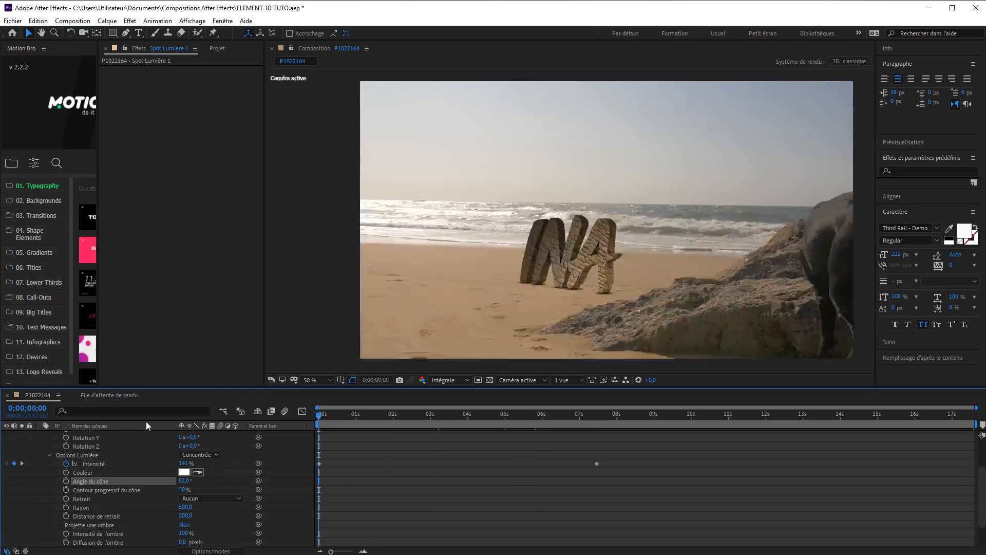